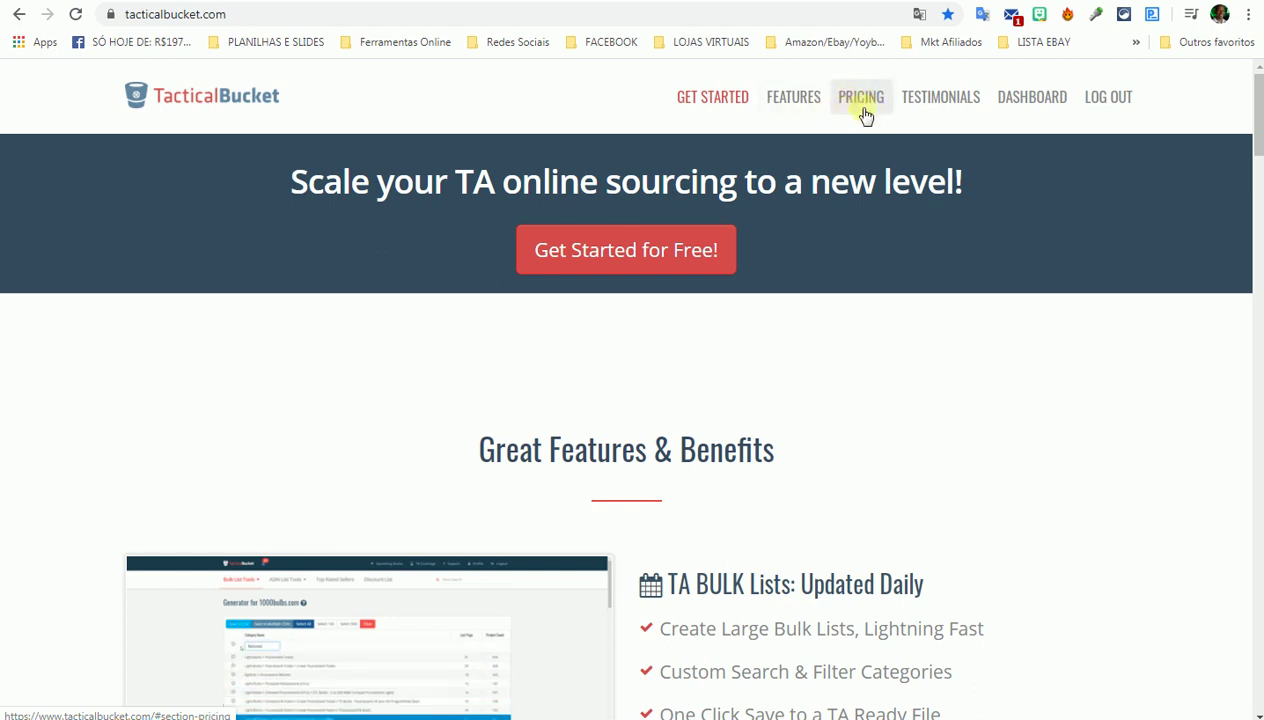
# - Review the monthly pricing table with the features included in the Free plan, then return to the home page
pyautogui.click(860, 110)
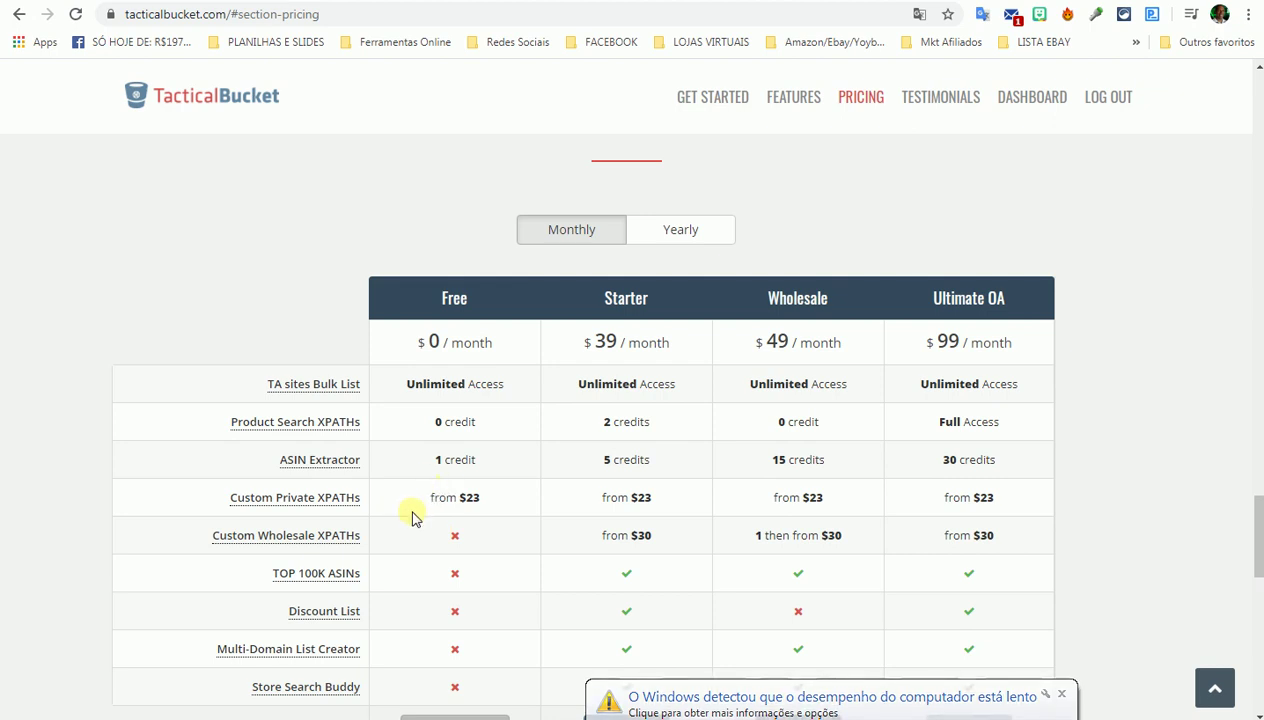
pyautogui.moveTo(291, 386)
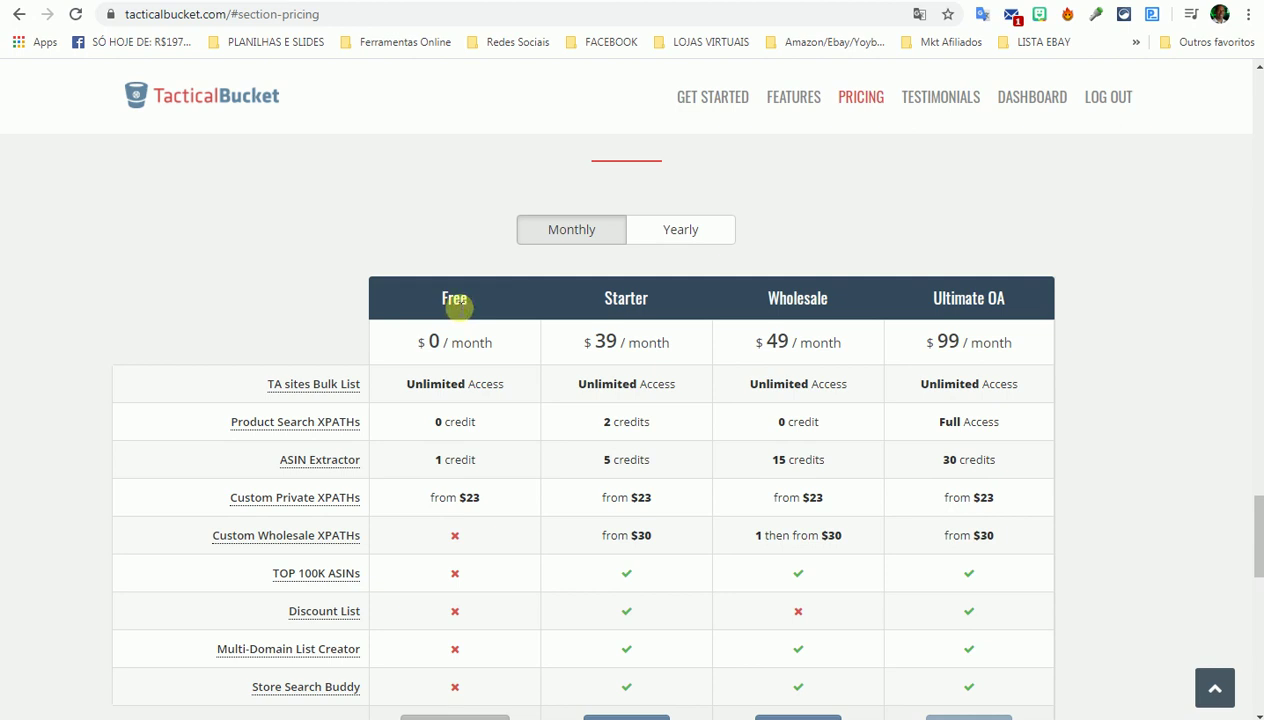
pyautogui.click(455, 300)
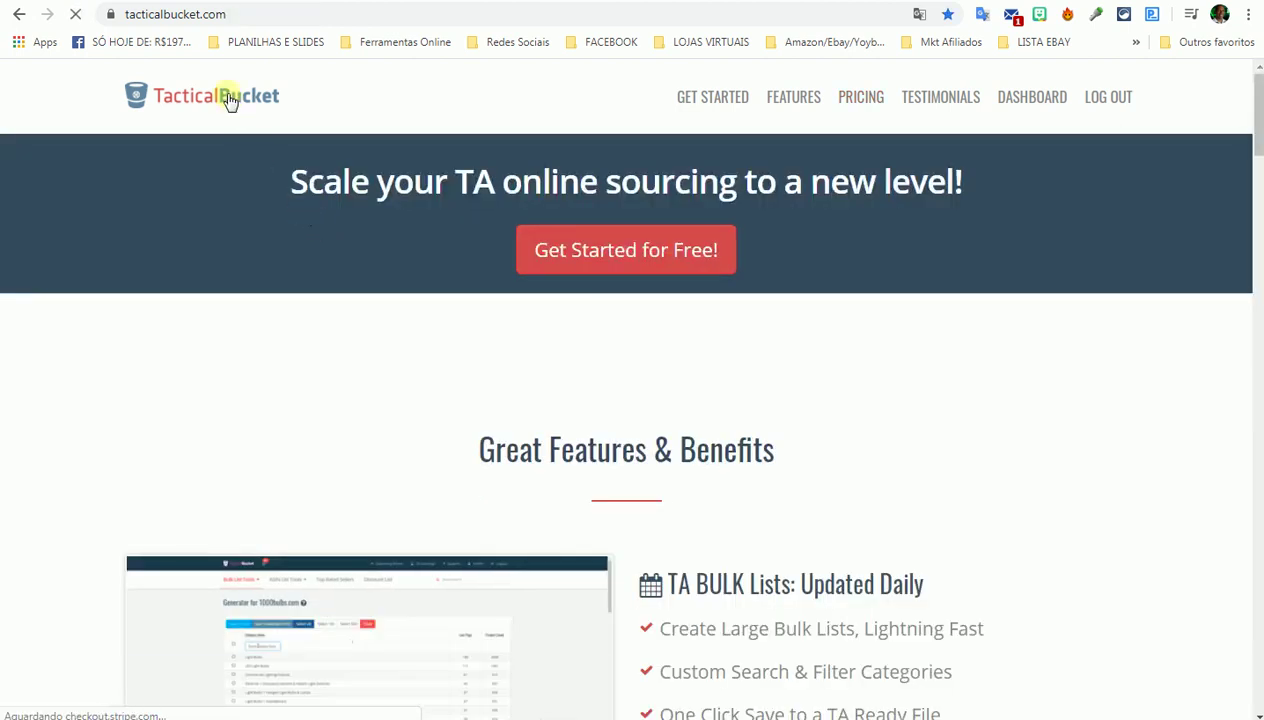
pyautogui.click(710, 102)
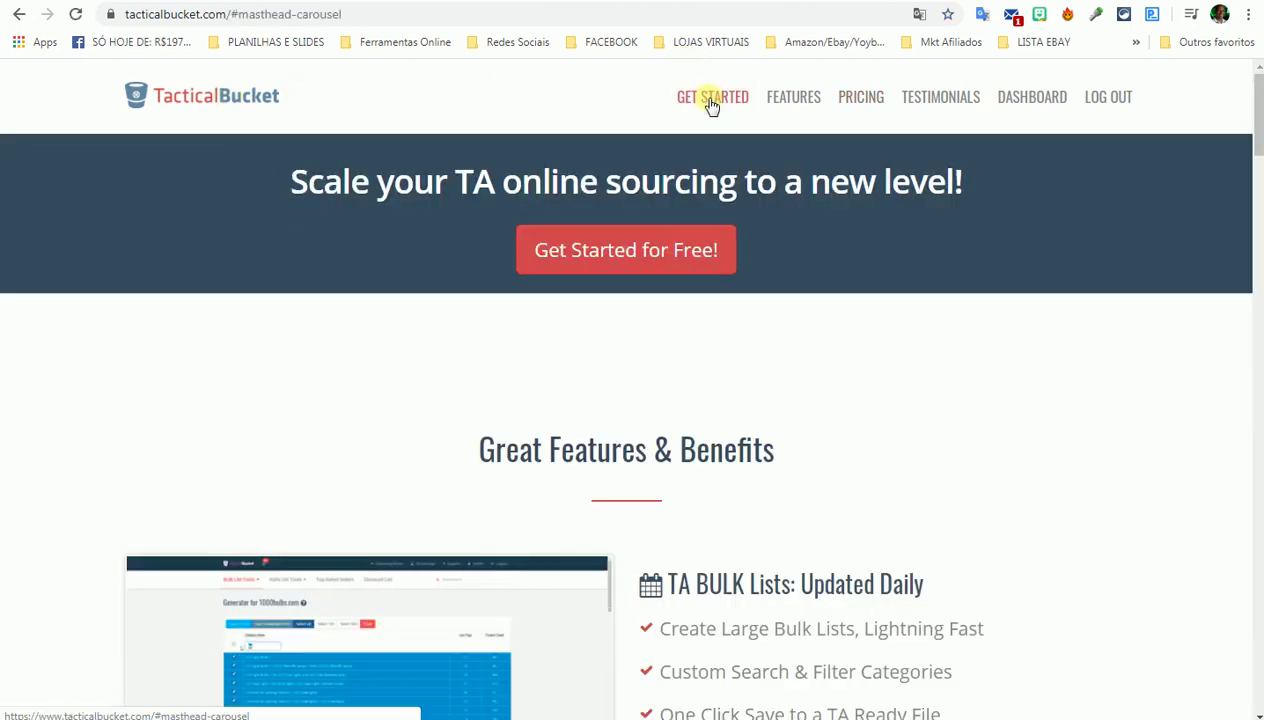
# - Go to the account dashboard and open the TA Bulk Lists page
pyautogui.click(1045, 105)
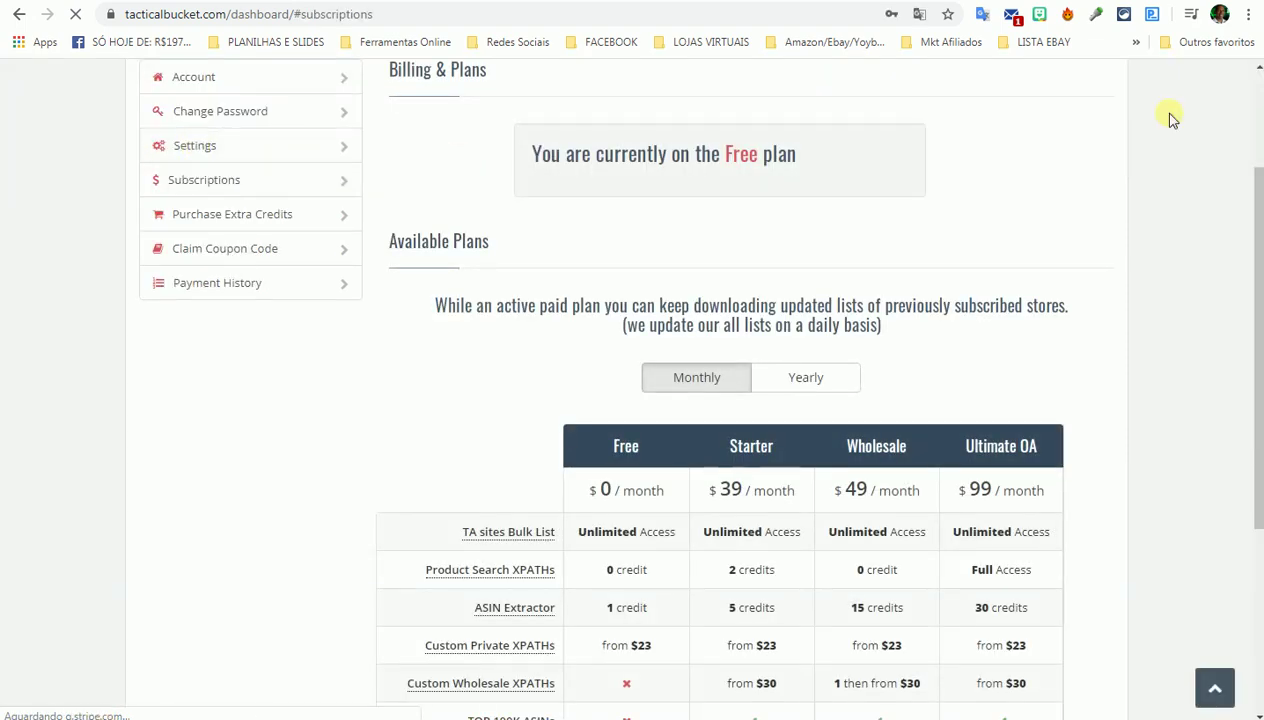
pyautogui.scroll(2, 520, 240)
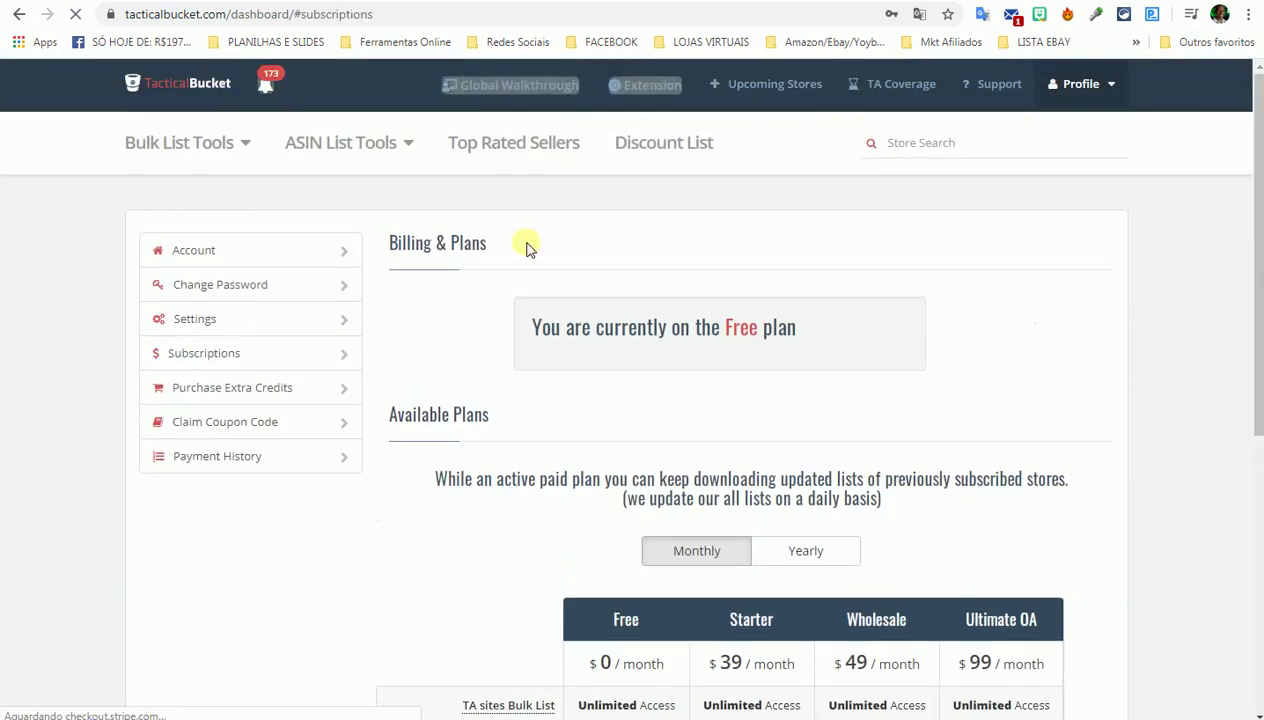
pyautogui.click(203, 143)
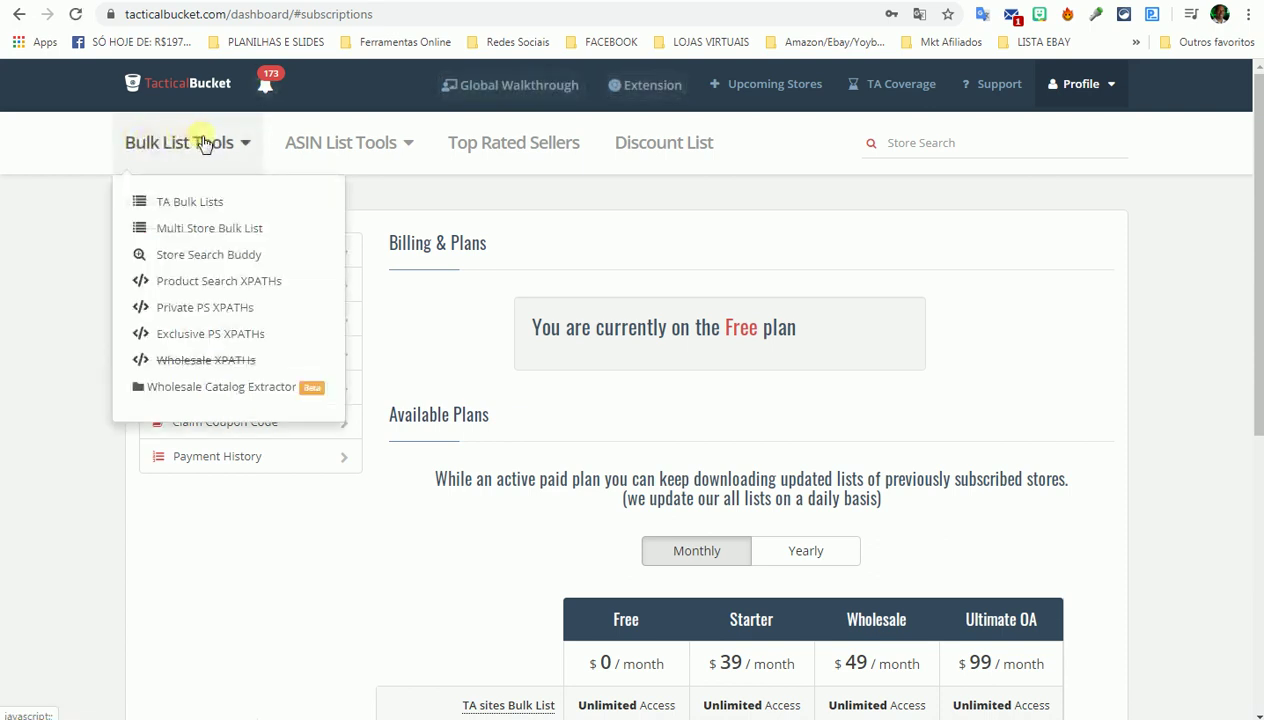
pyautogui.click(190, 203)
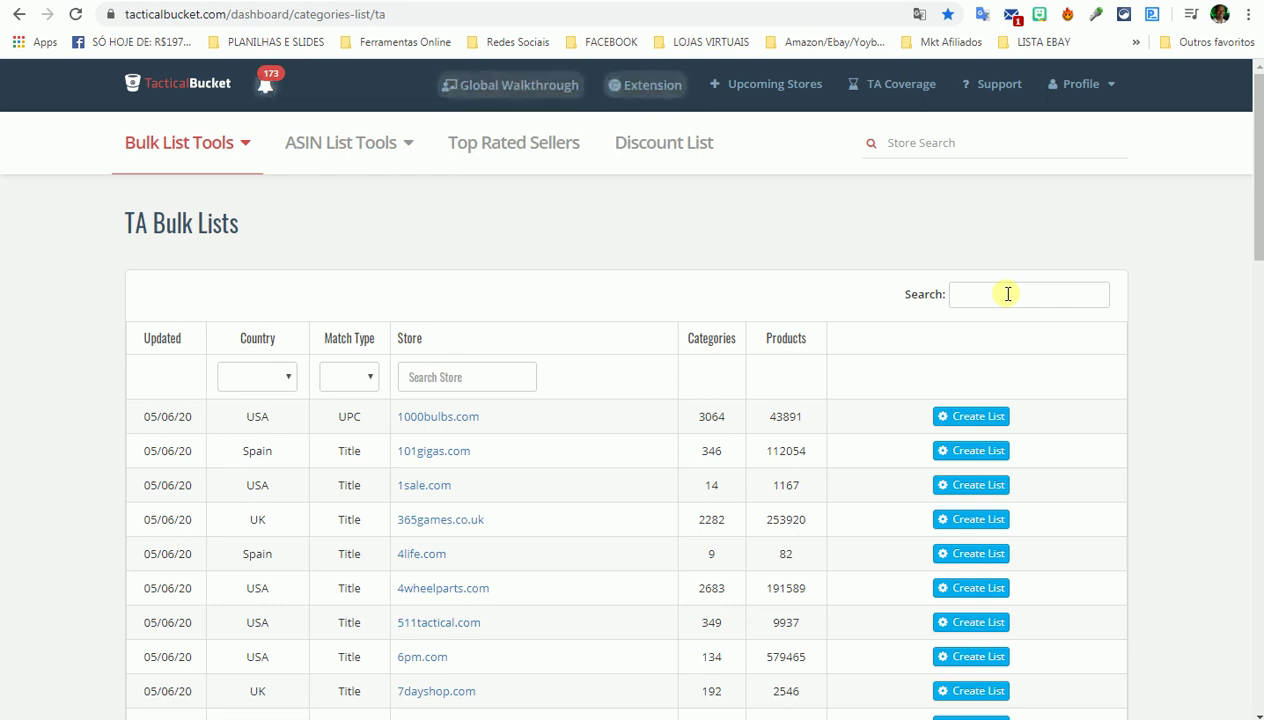
# - Search the TA bulk lists for WALGR and start creating a list for walgreens.com
pyautogui.write('W')
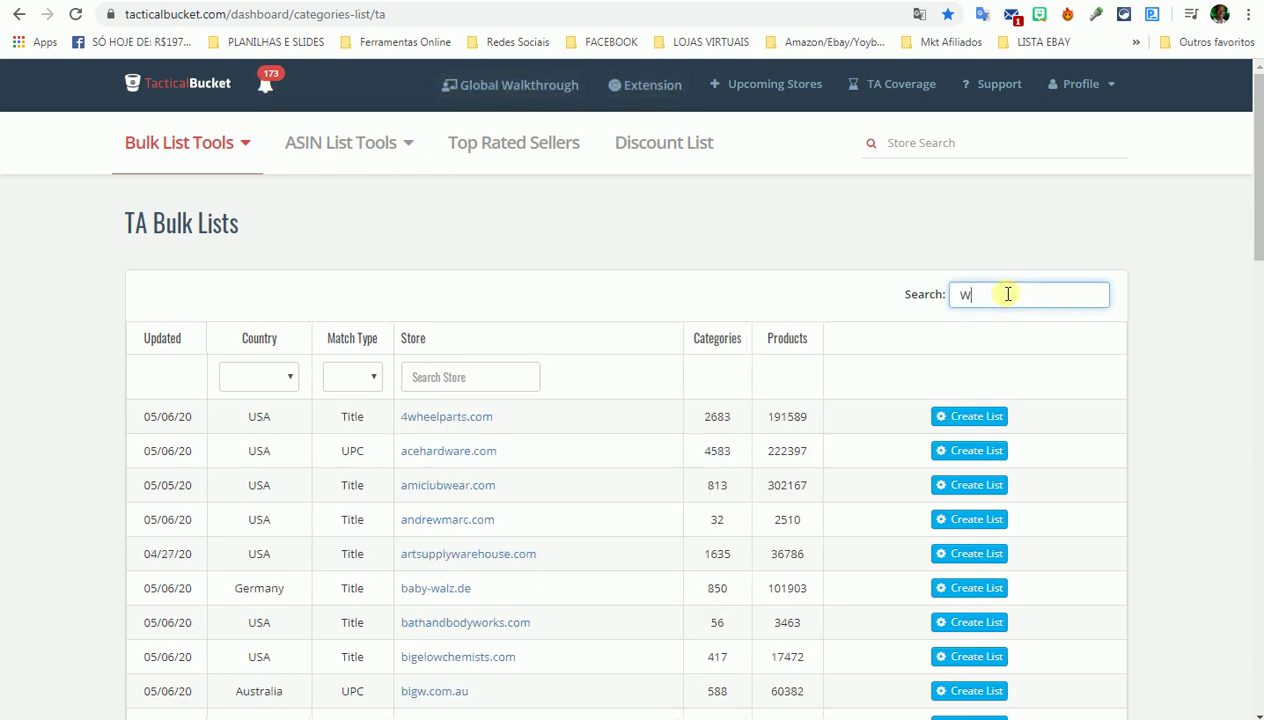
pyautogui.write('ALGR')
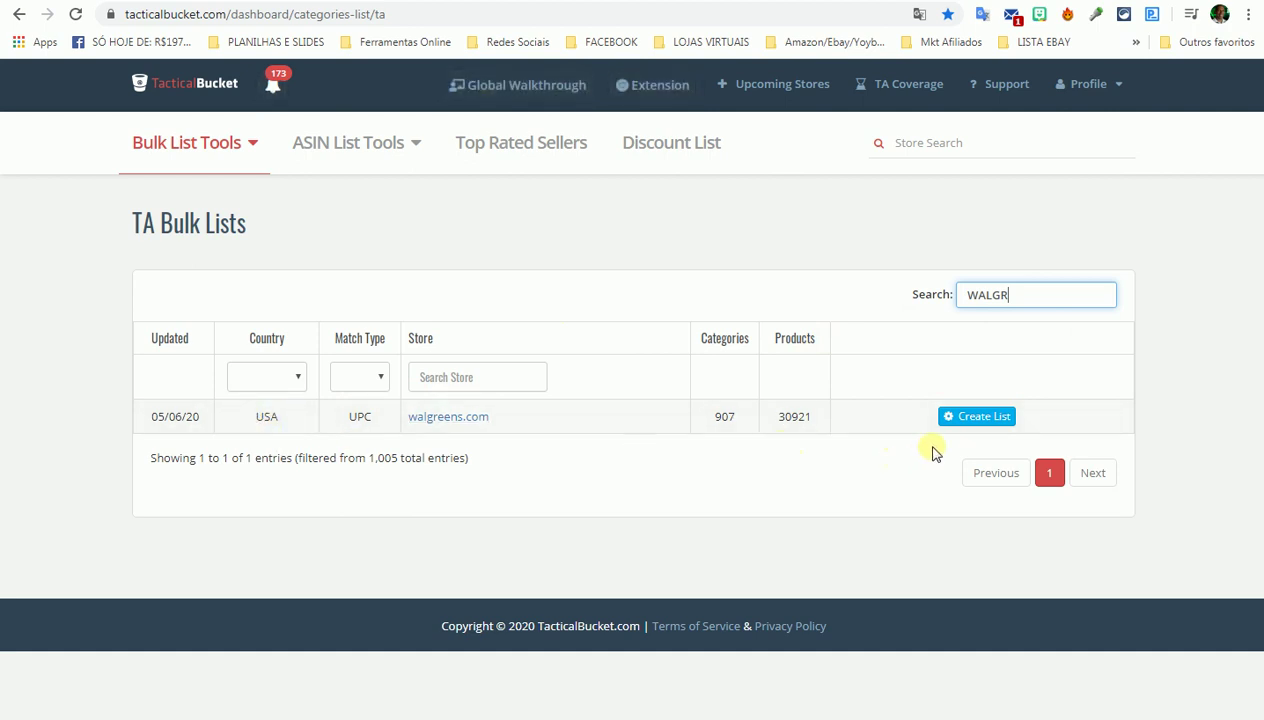
pyautogui.click(984, 416)
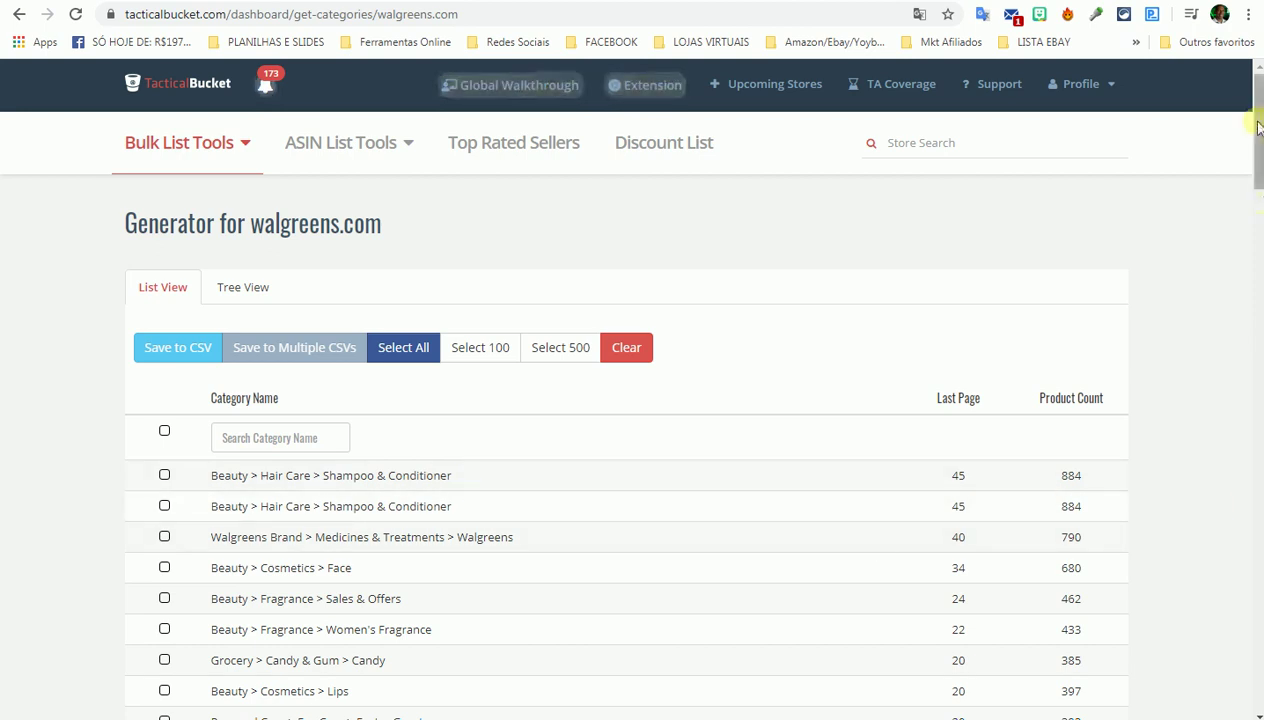
# - Filter the walgreens.com categories by the name GROCERY
pyautogui.moveTo(1259, 120); pyautogui.dragTo(1259, 146)
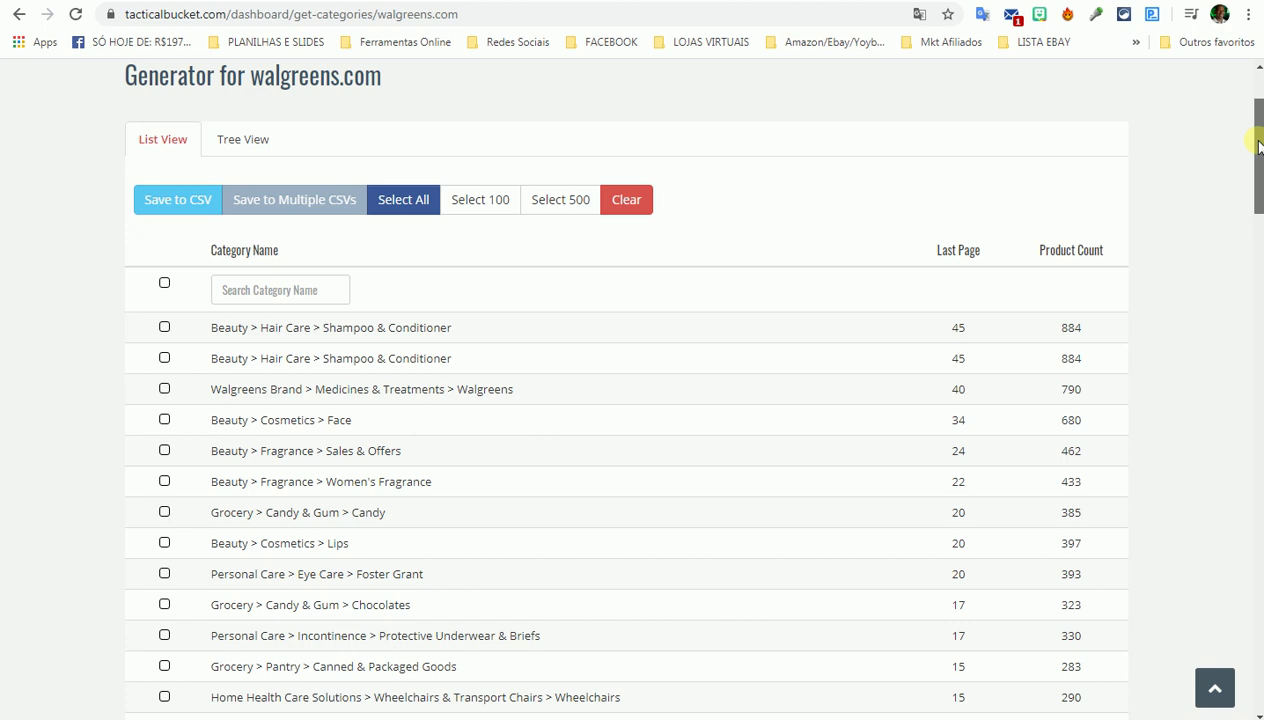
pyautogui.moveTo(1258, 145)
pyautogui.mouseDown()
pyautogui.moveTo(1248, 284)
pyautogui.moveTo(1258, 161)
pyautogui.moveTo(1240, 92)
pyautogui.moveTo(1258, 147)
pyautogui.mouseUp()
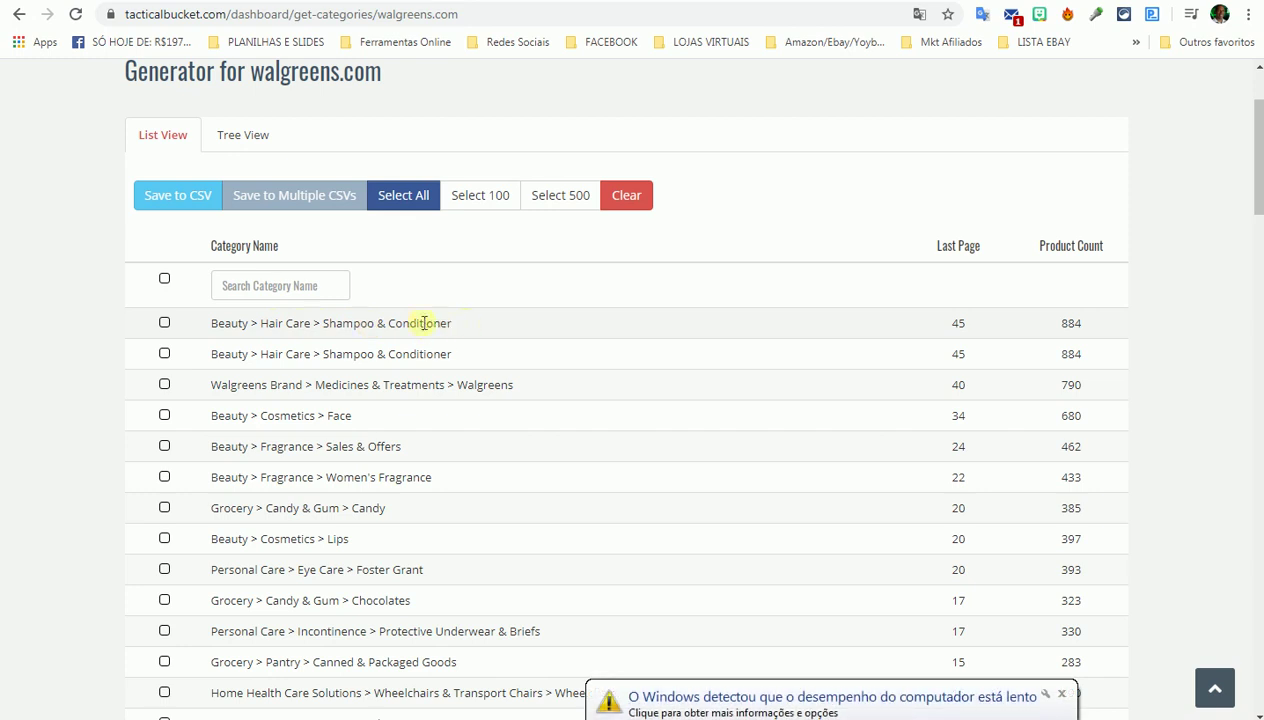
pyautogui.moveTo(207, 323); pyautogui.dragTo(466, 327)
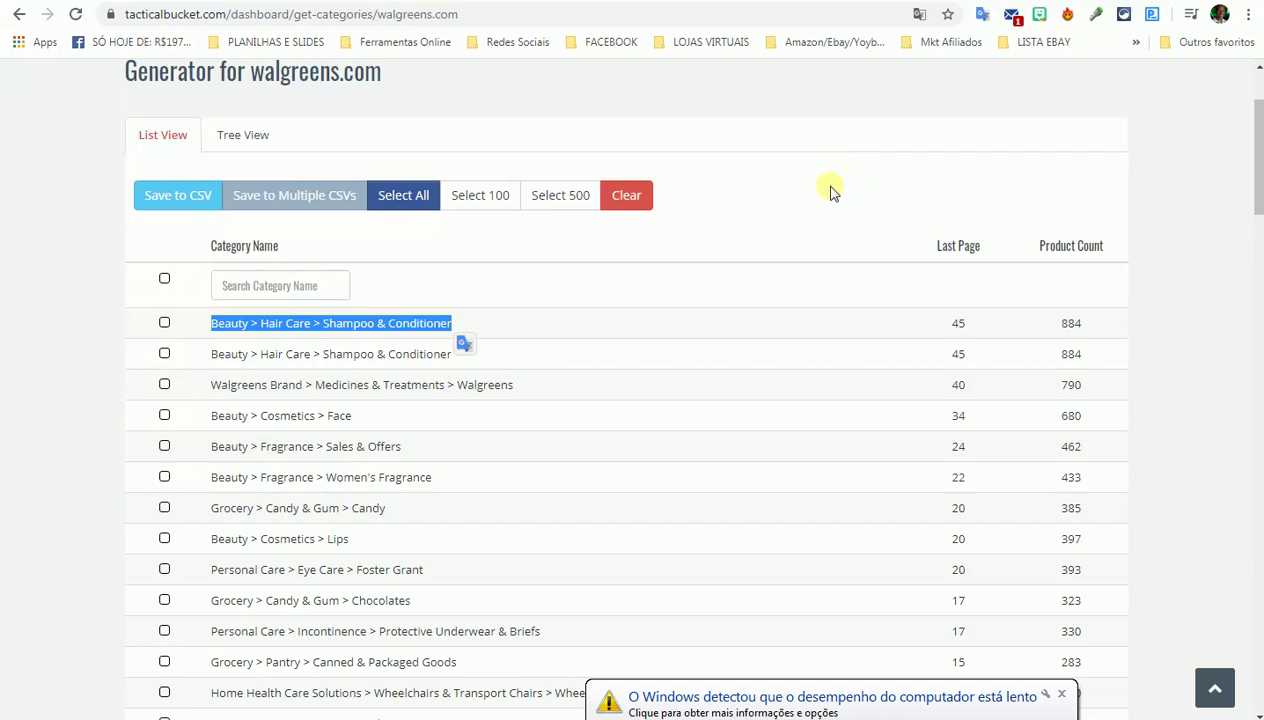
pyautogui.click(798, 194)
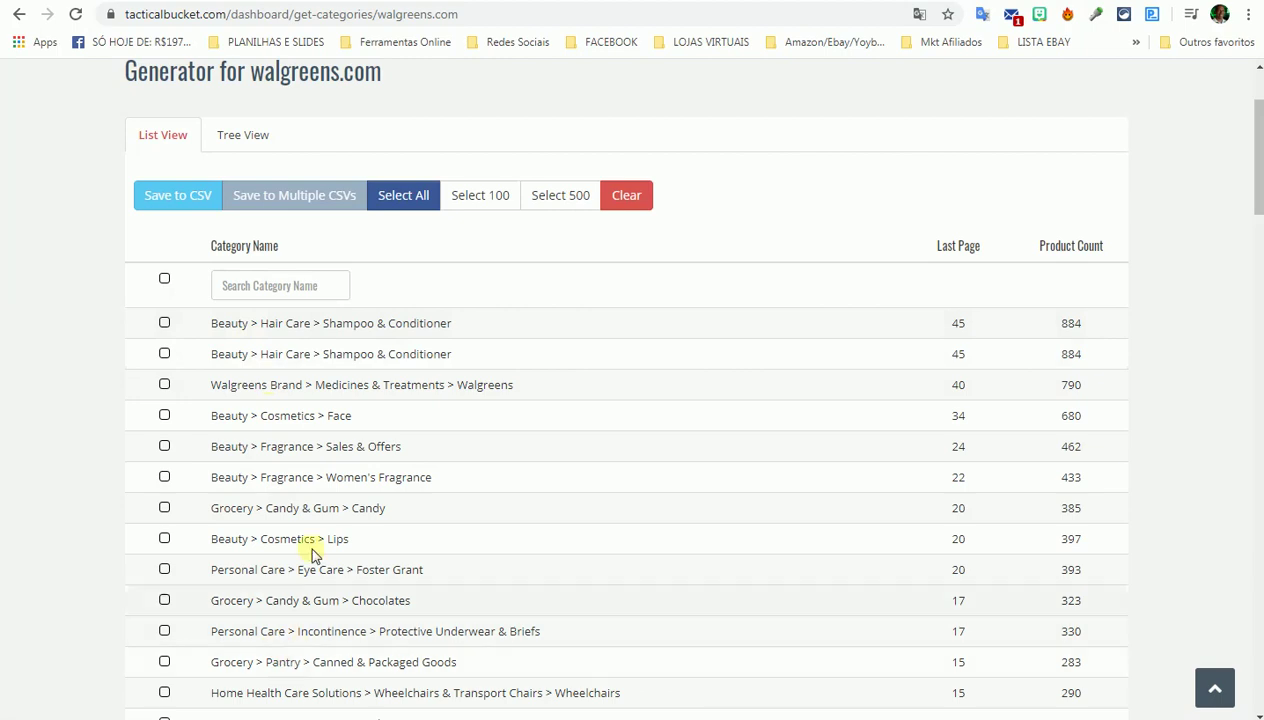
pyautogui.click(277, 285)
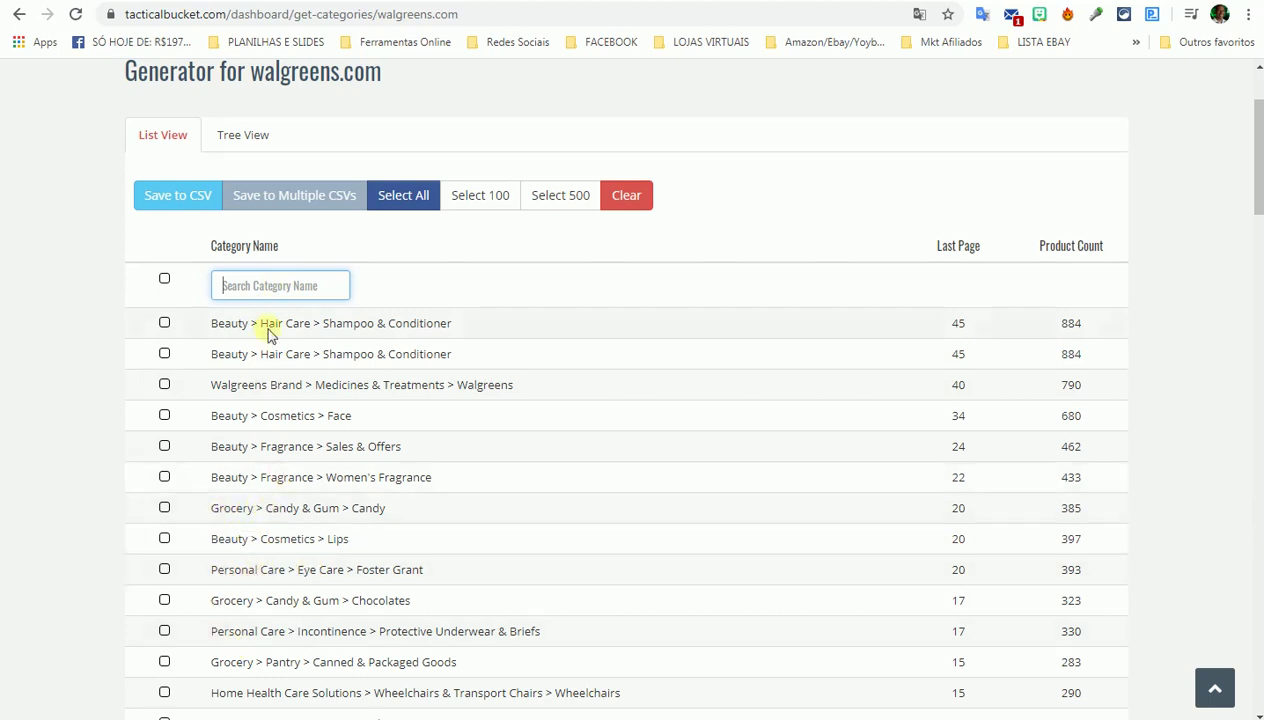
pyautogui.write('GROCERY')
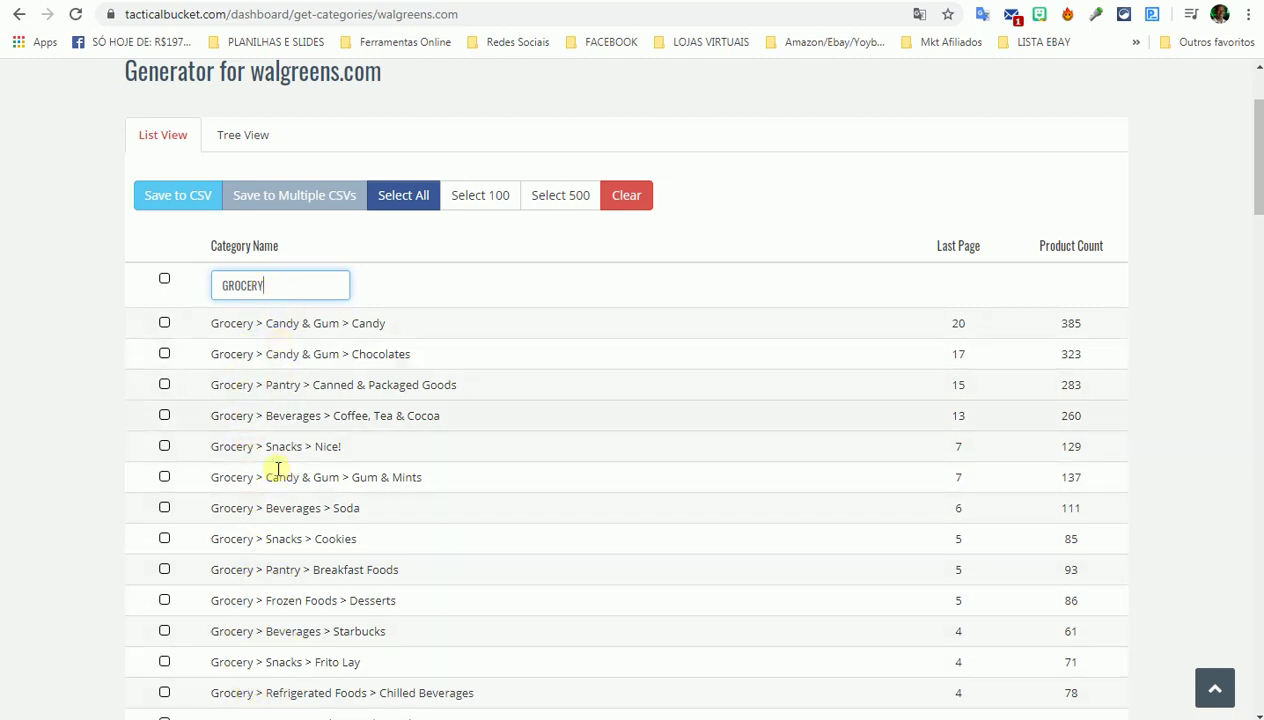
# - Select the grocery categories Haagen-Dazs, Lipton, Bakery Goods, Energy Enhancers, and Nutrition Drinks & Shakes
pyautogui.moveTo(1259, 136); pyautogui.dragTo(1258, 155)
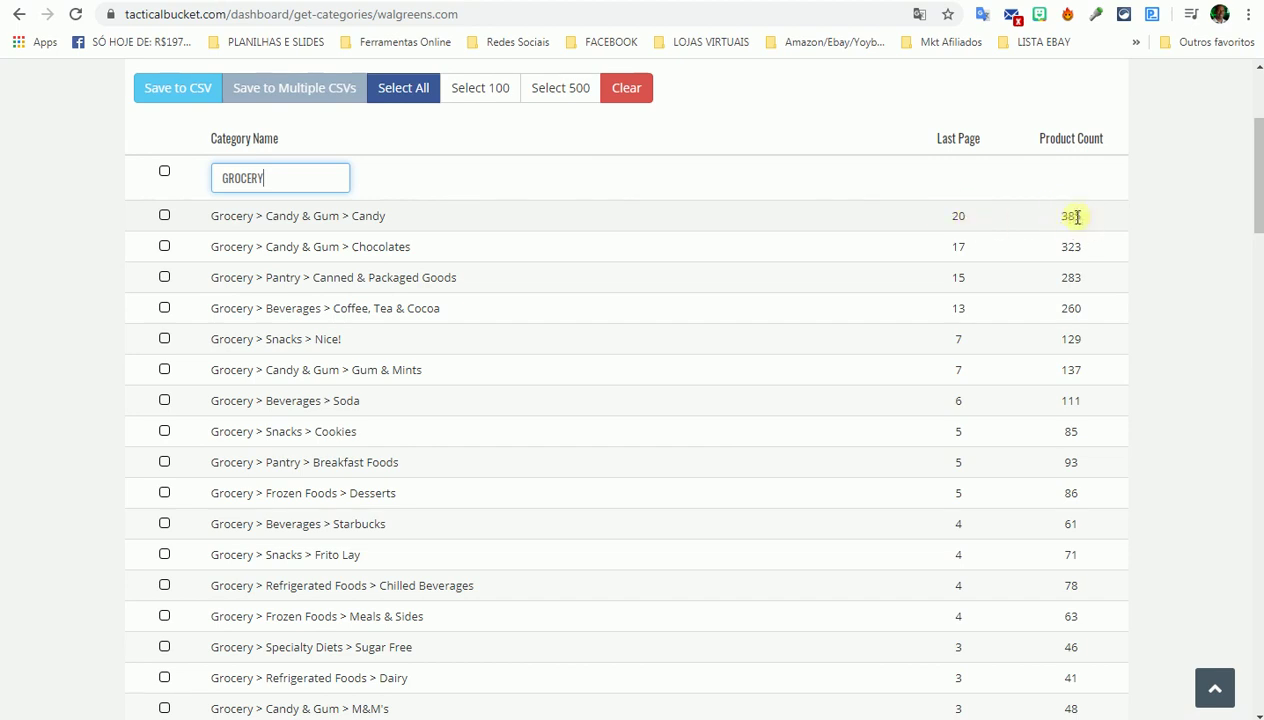
pyautogui.moveTo(1254, 130); pyautogui.dragTo(1260, 160)
pyautogui.scroll(-10, 1260, 160)
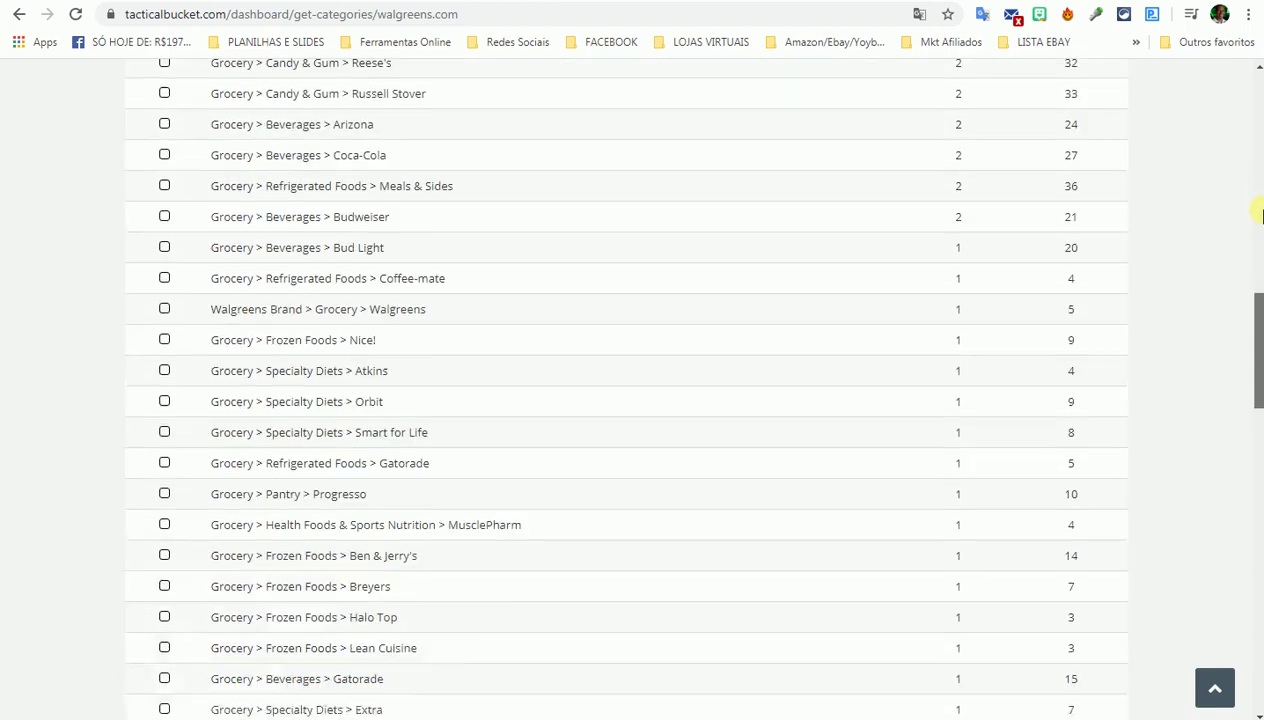
pyautogui.scroll(-7, 1258, 212)
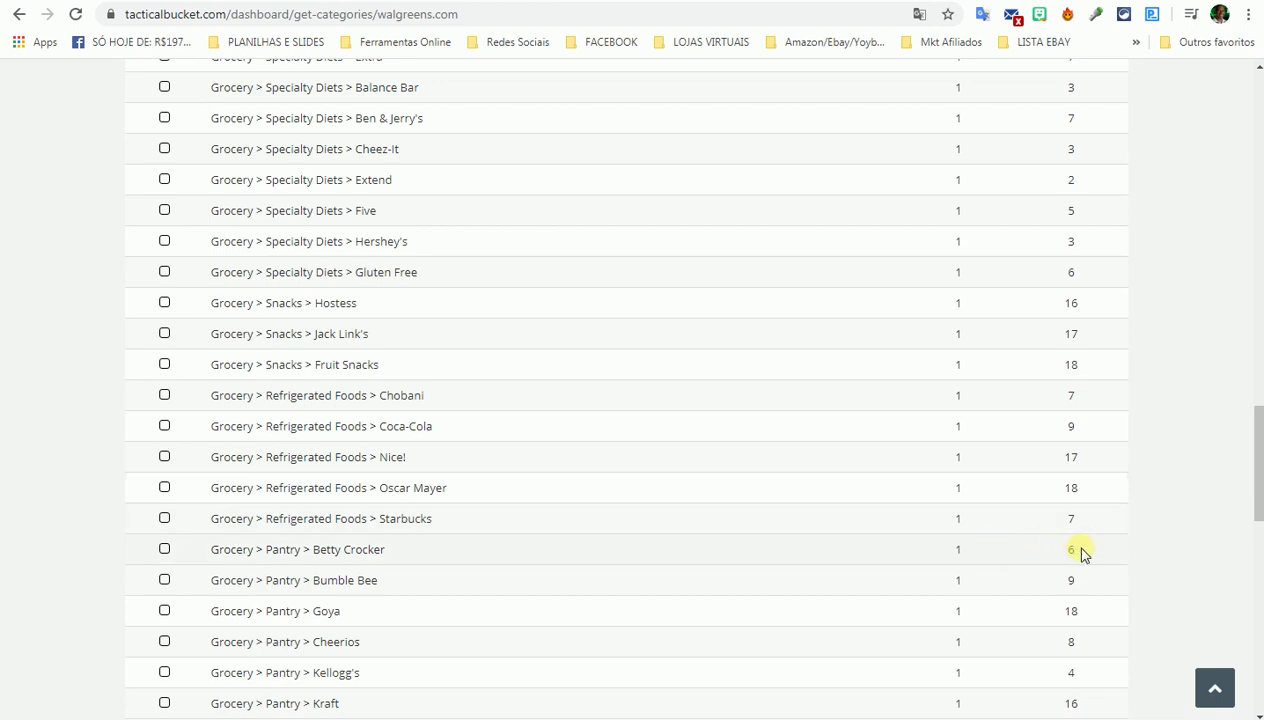
pyautogui.moveTo(1258, 455); pyautogui.dragTo(1248, 660)
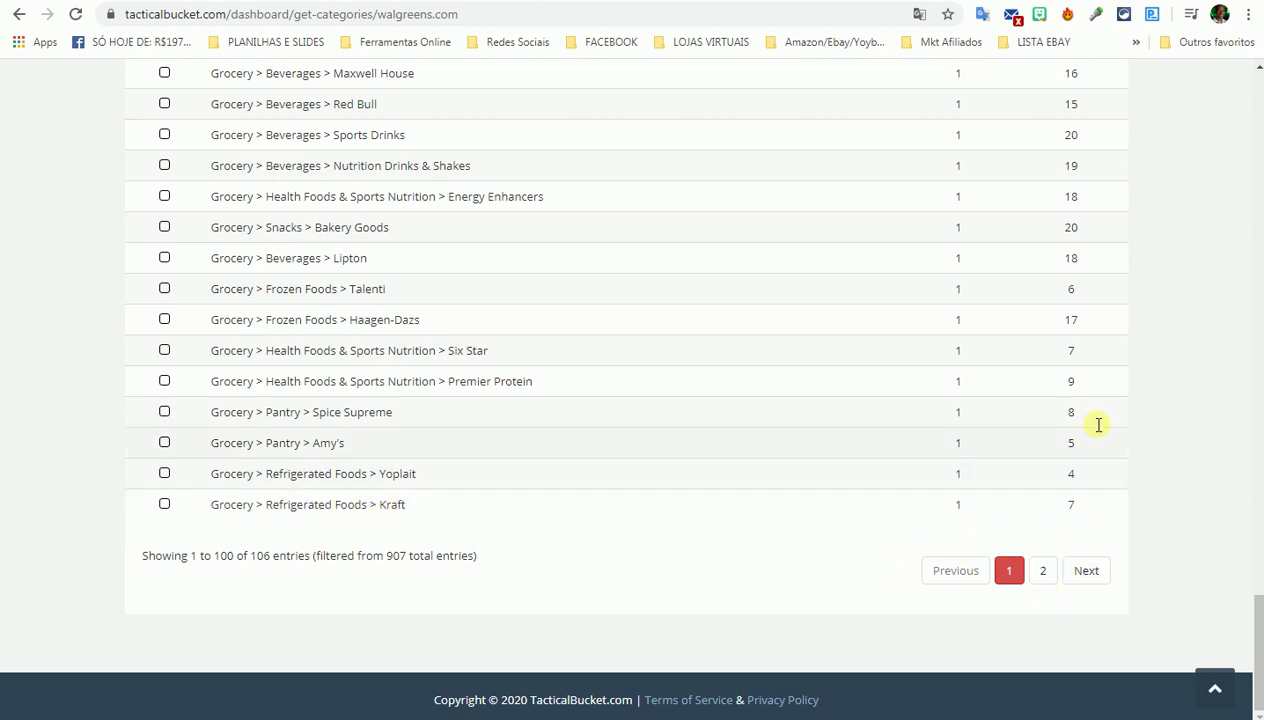
pyautogui.scroll(2, 1256, 650)
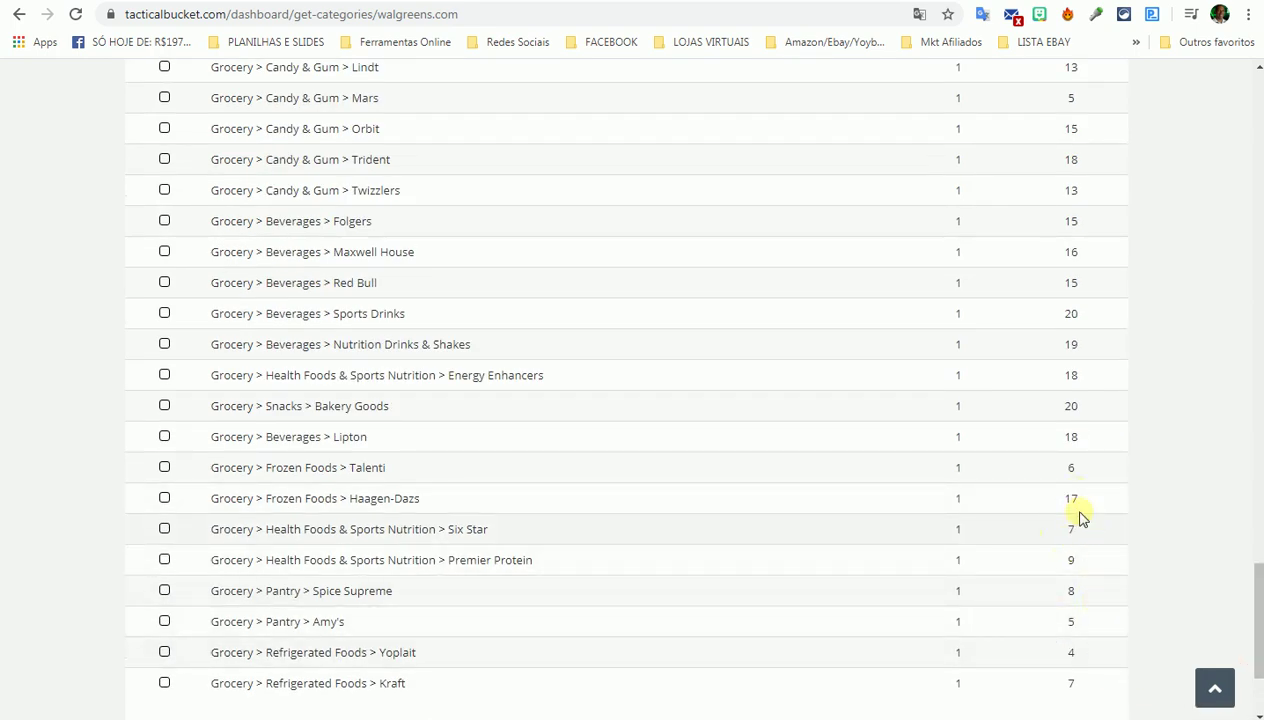
pyautogui.click(165, 499)
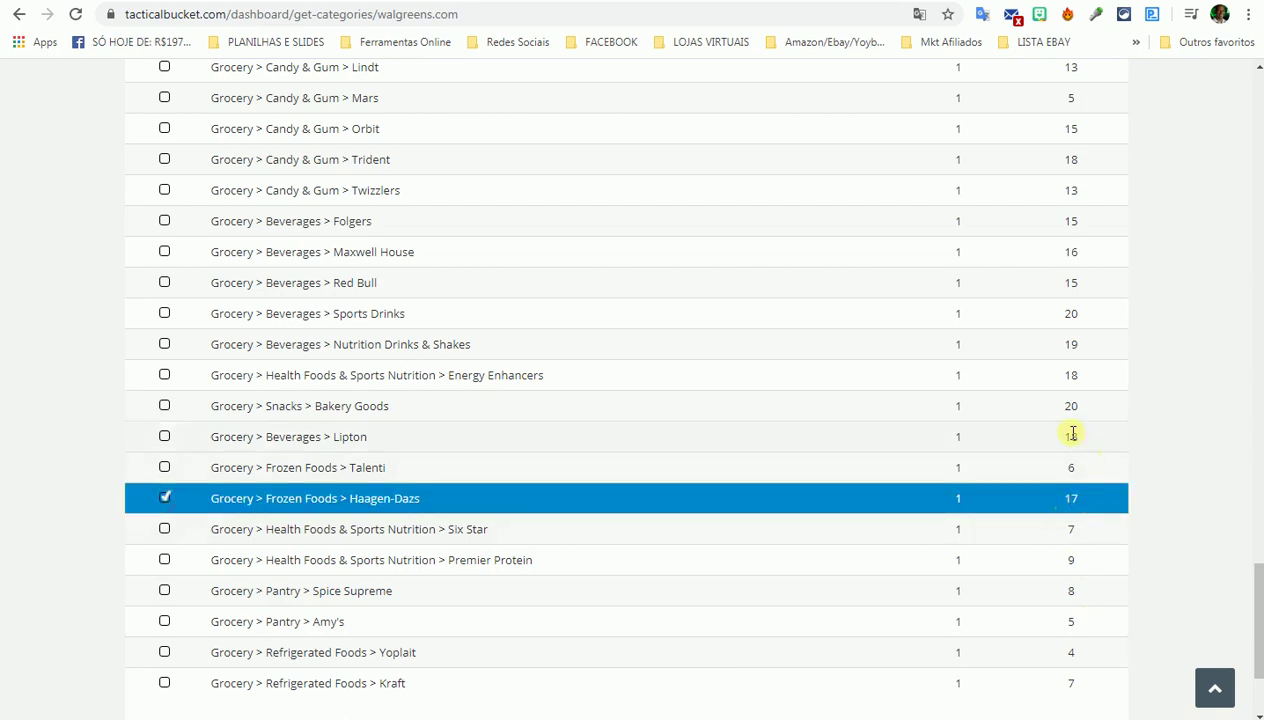
pyautogui.click(165, 437)
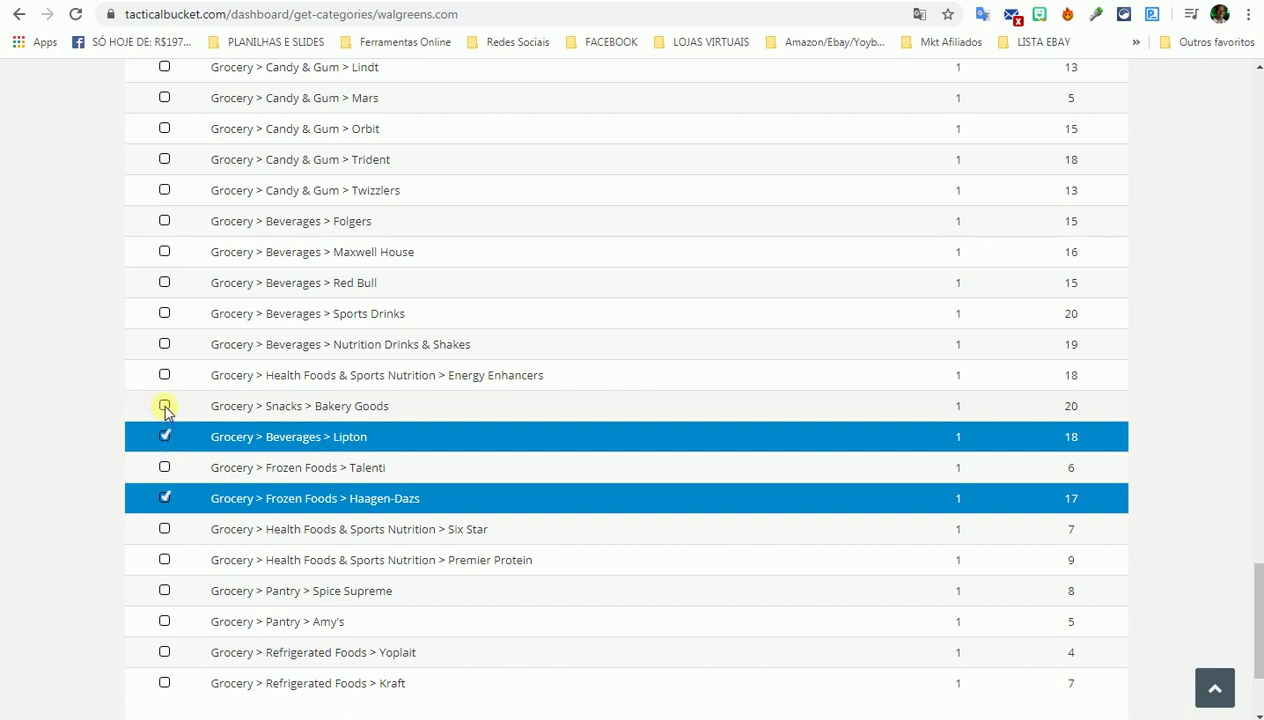
pyautogui.click(165, 406)
pyautogui.click(165, 375)
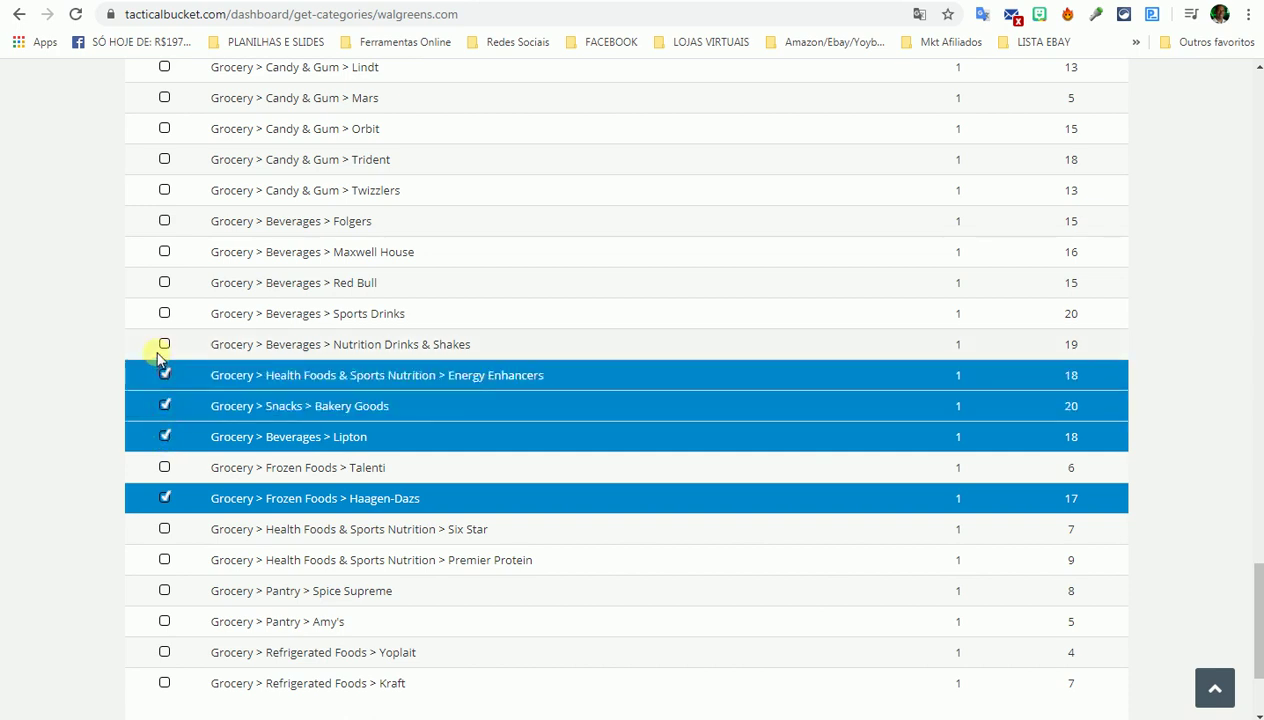
pyautogui.click(165, 344)
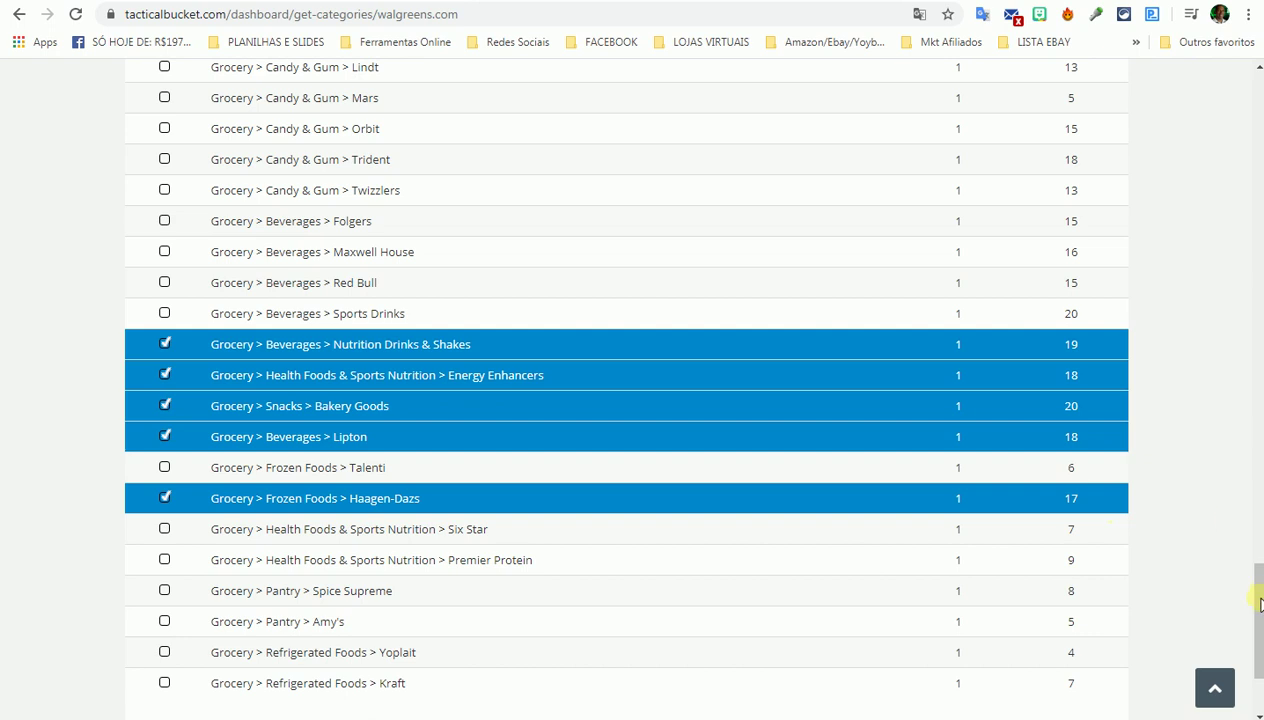
# - Save the selected categories to a single CSV named walgreens_com in the Documents library, replacing the existing file
pyautogui.moveTo(1259, 648); pyautogui.dragTo(1259, 620)
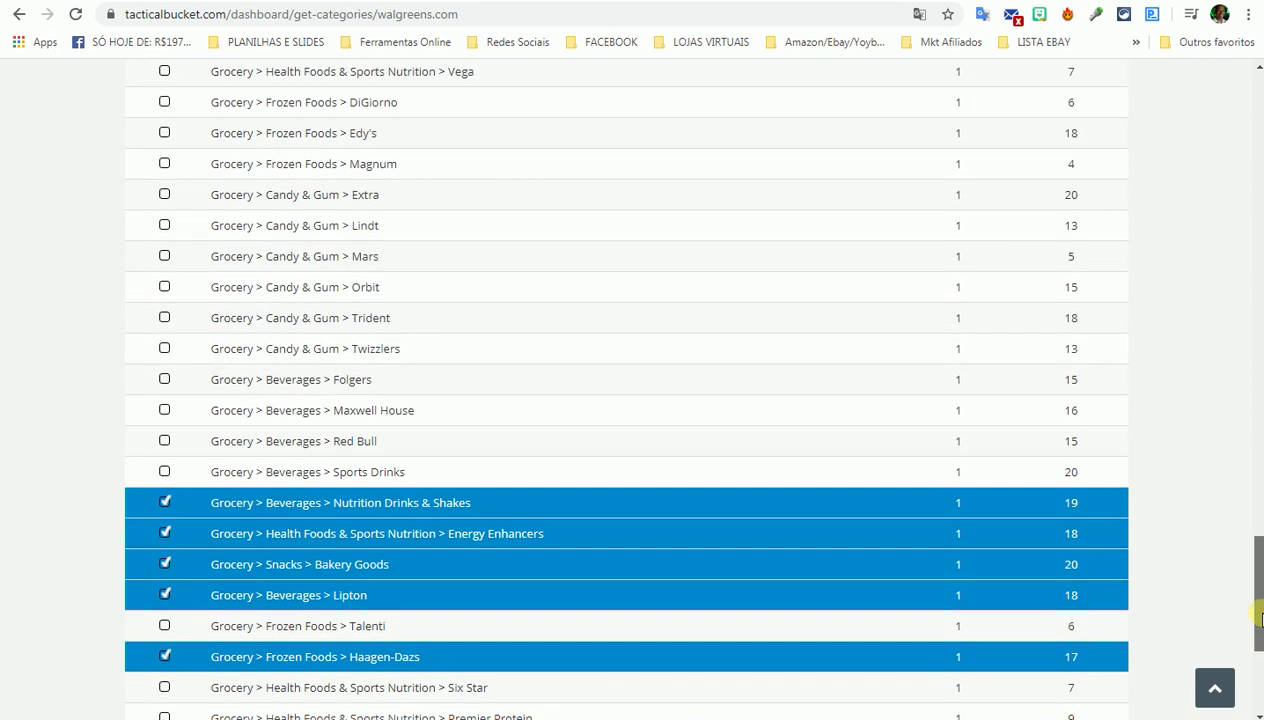
pyautogui.scroll(6, 1259, 620)
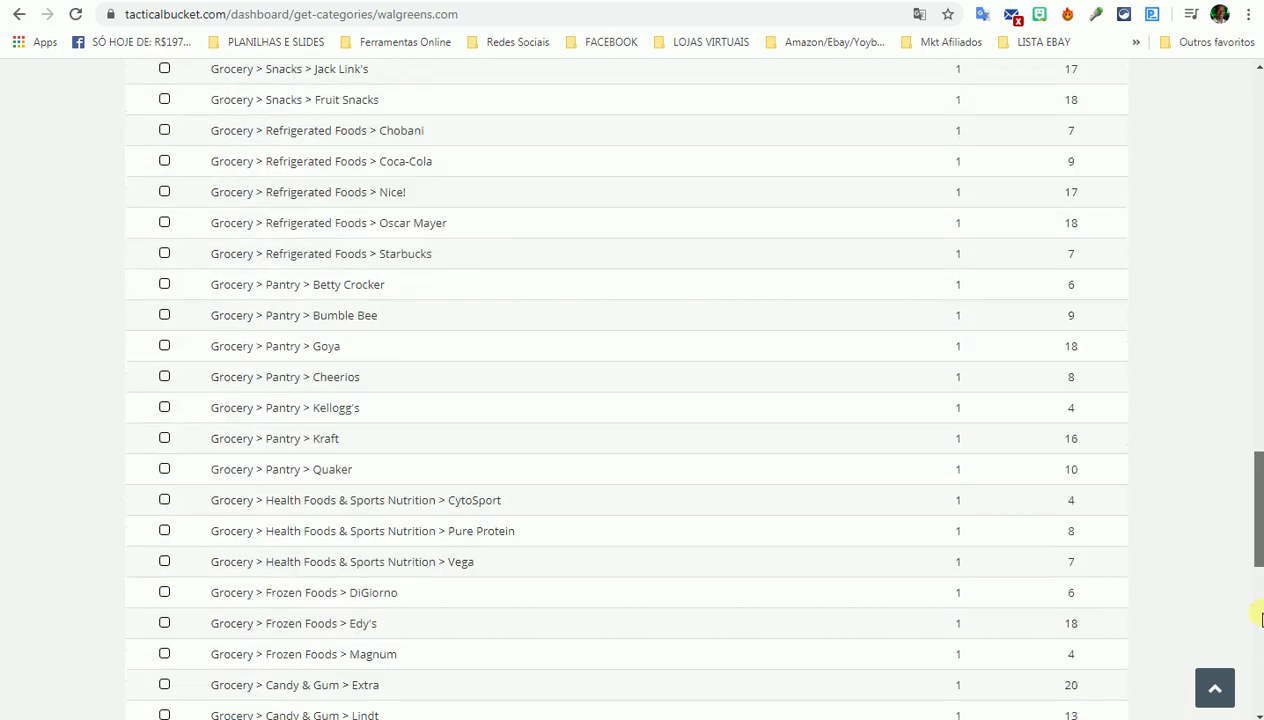
pyautogui.scroll(20, 1259, 620)
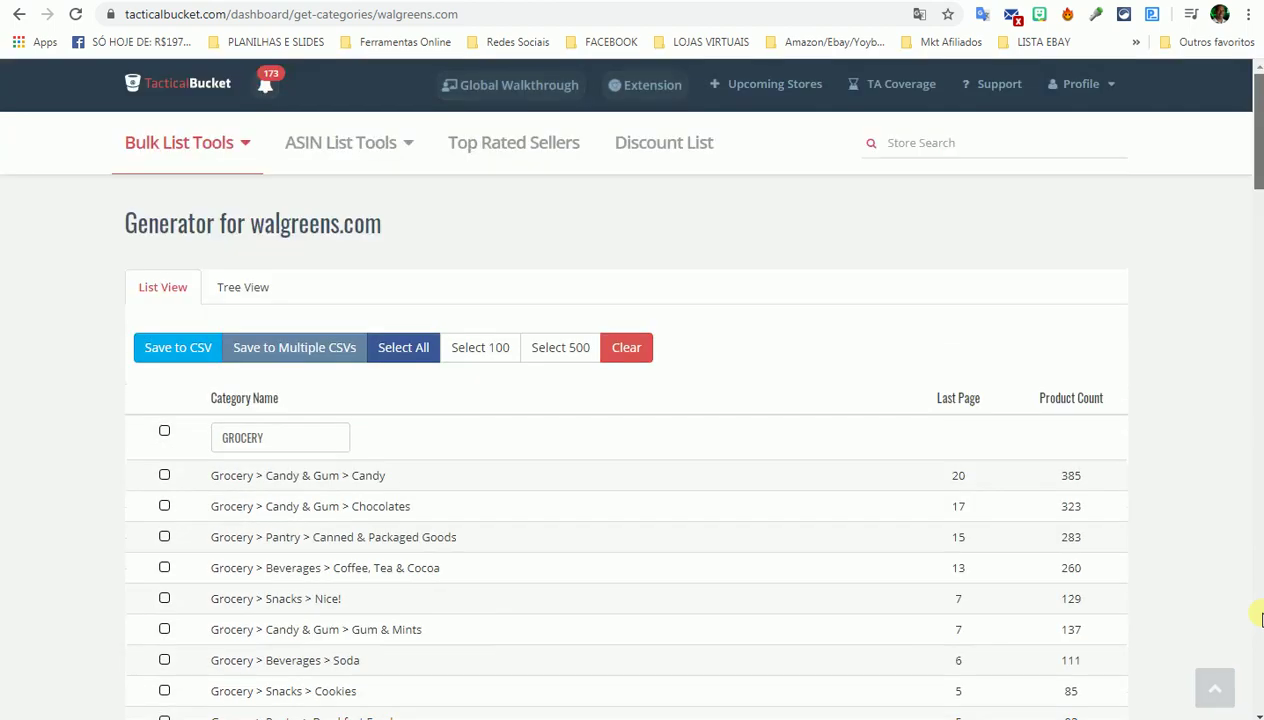
pyautogui.click(170, 350)
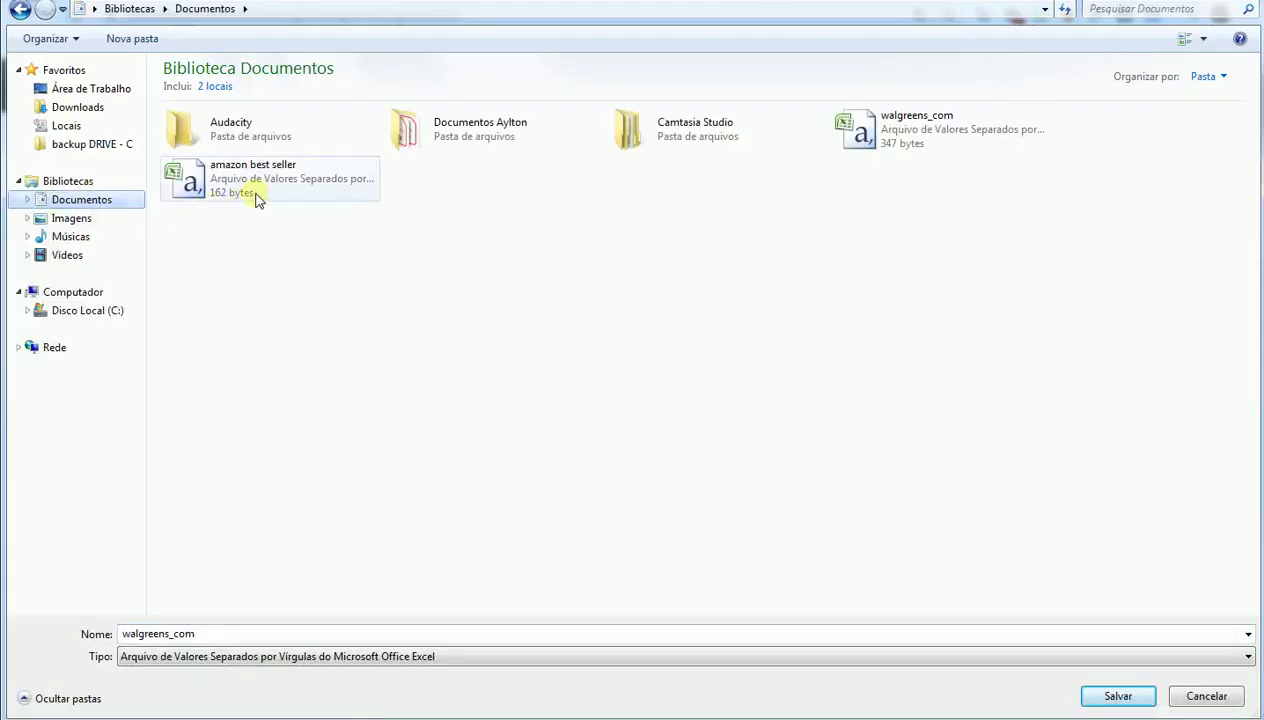
pyautogui.click(897, 130)
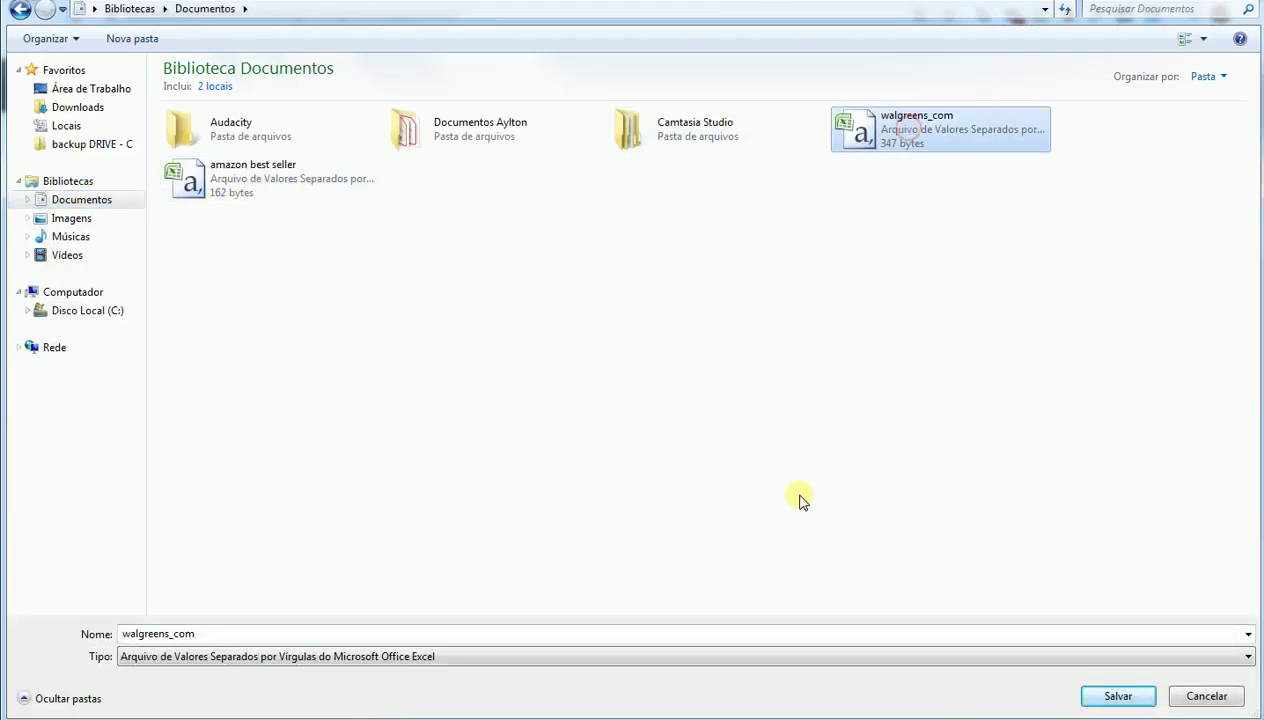
pyautogui.click(1118, 696)
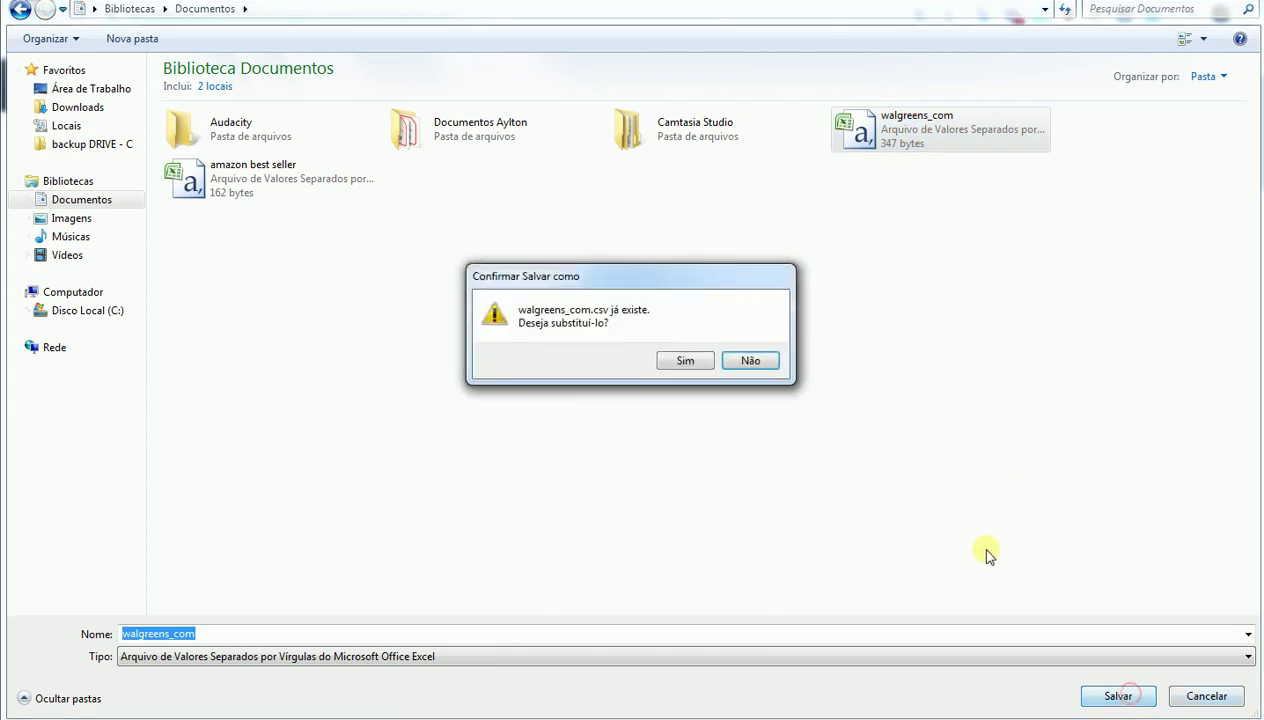
pyautogui.click(685, 360)
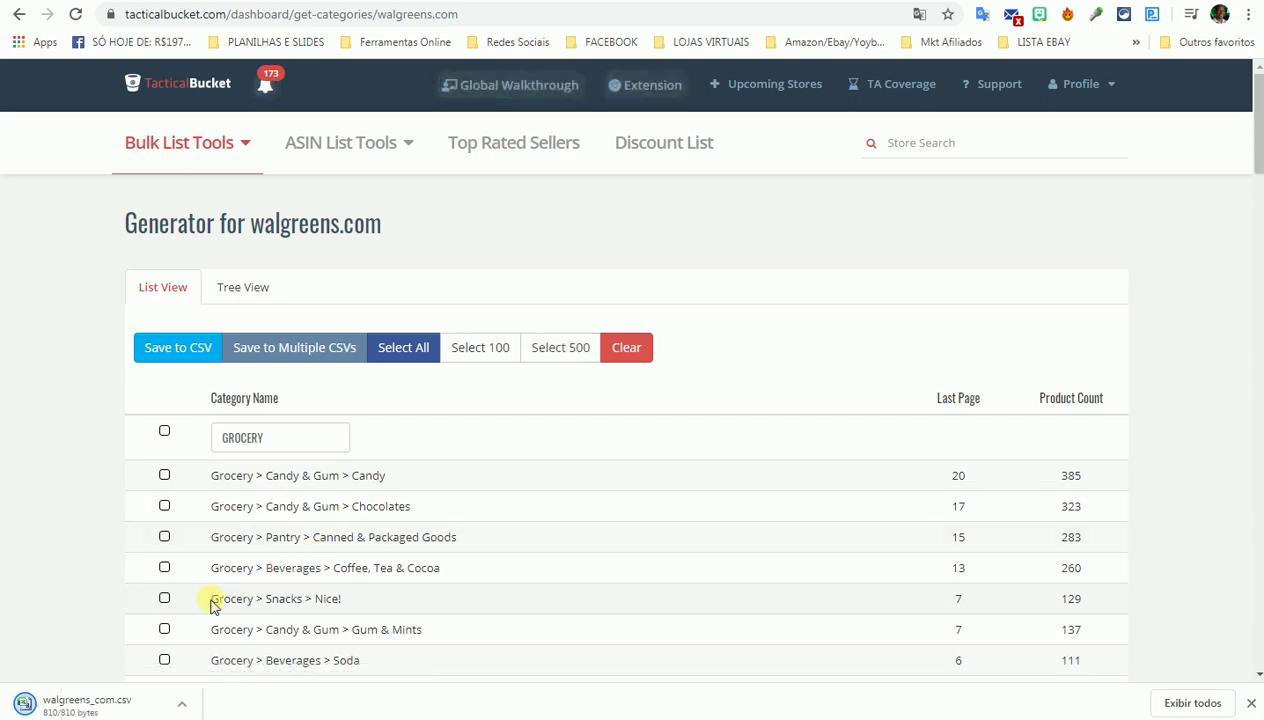
pyautogui.click(90, 703)
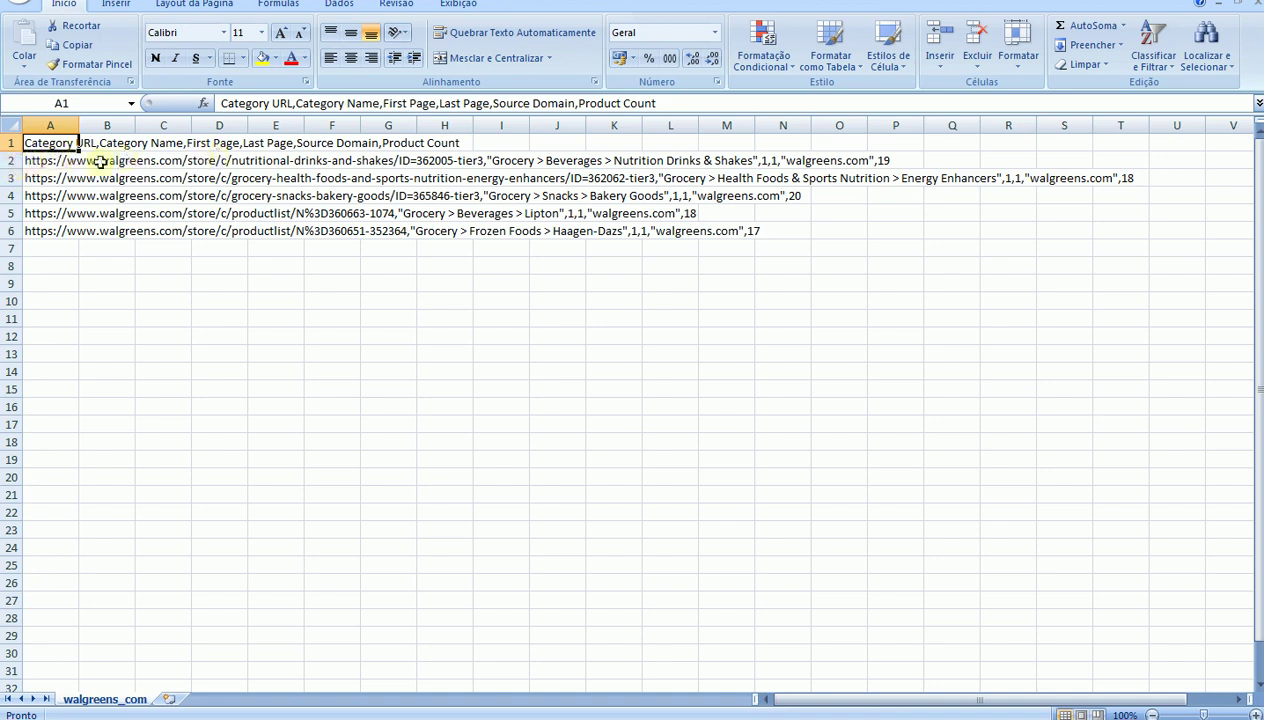
pyautogui.click(45, 160)
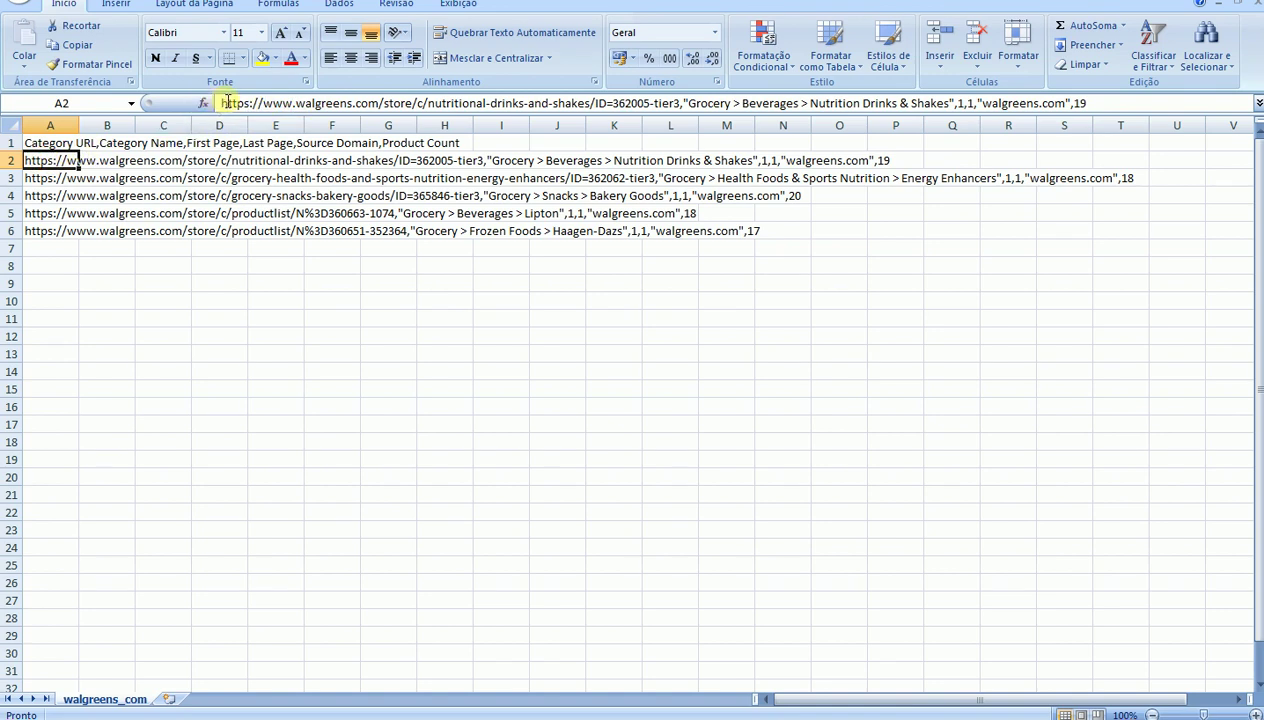
pyautogui.moveTo(221, 104); pyautogui.dragTo(379, 112)
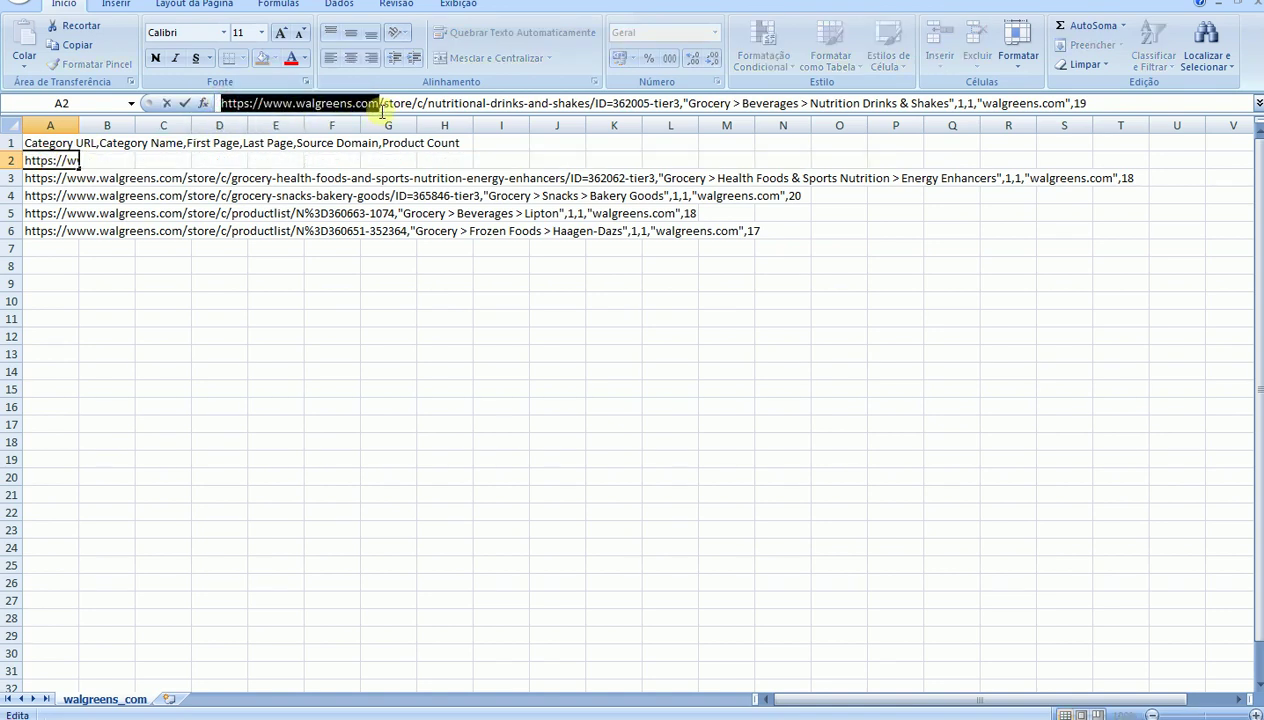
# - Switch back to the browser and open the walgreens.com home page in a new tab
pyautogui.click(303, 716)
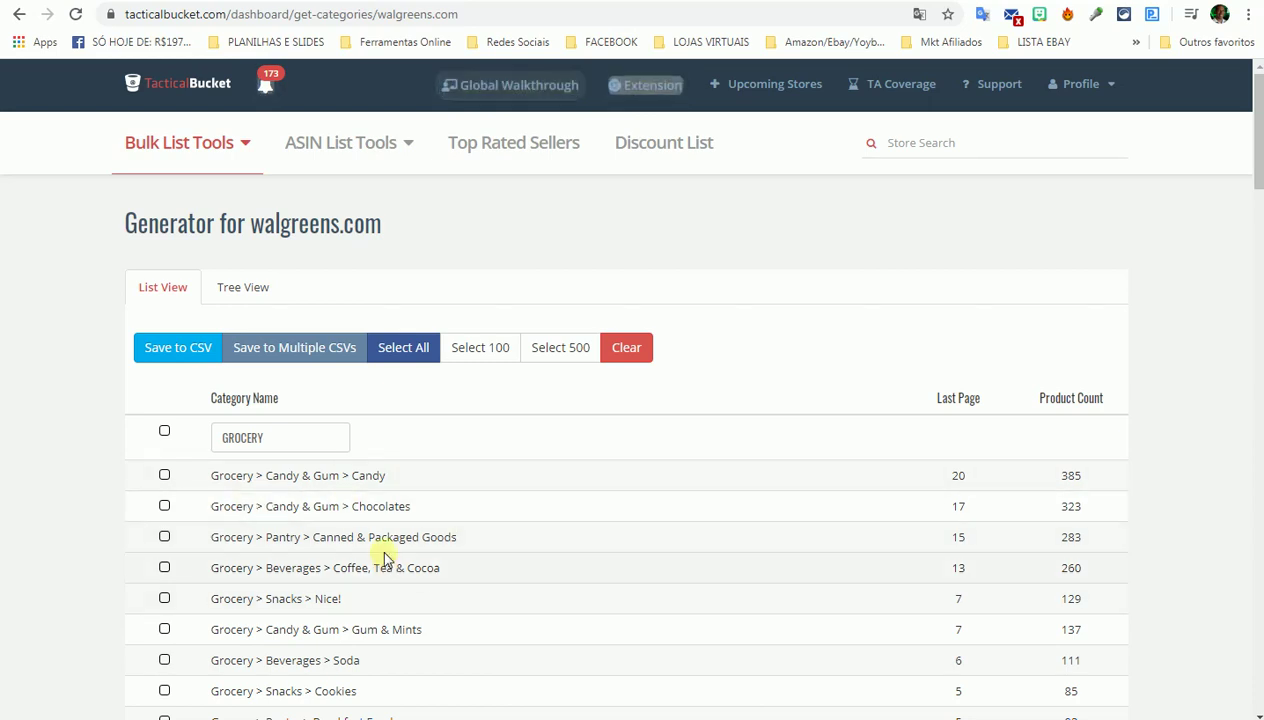
pyautogui.click(820, 714)
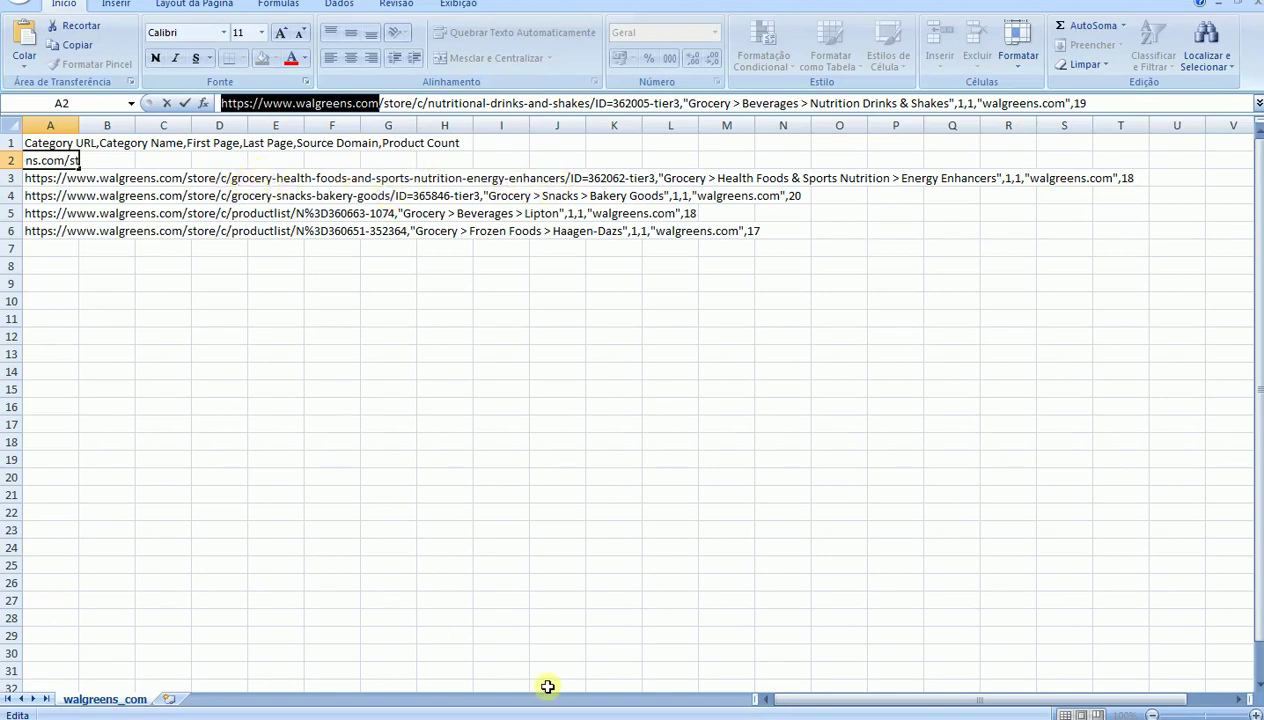
pyautogui.click(421, 713)
pyautogui.click(421, 713)
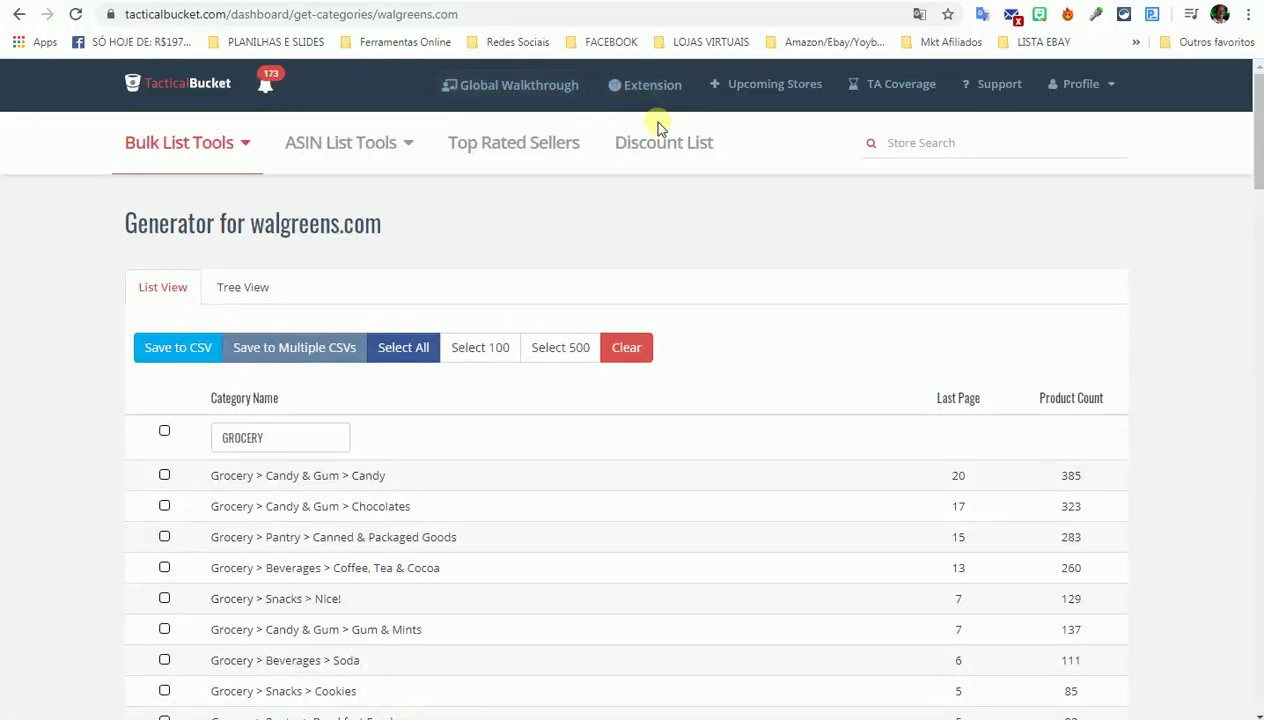
pyautogui.click(1095, 10)
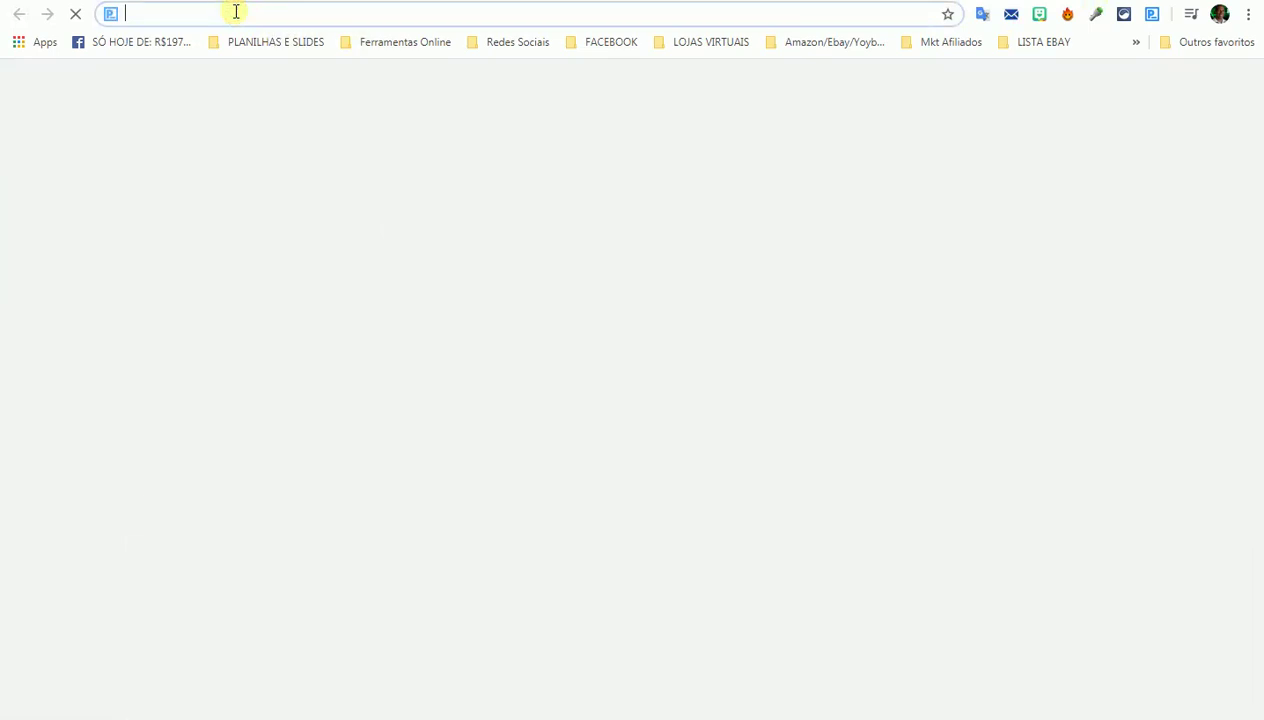
pyautogui.write('WALGREENS')
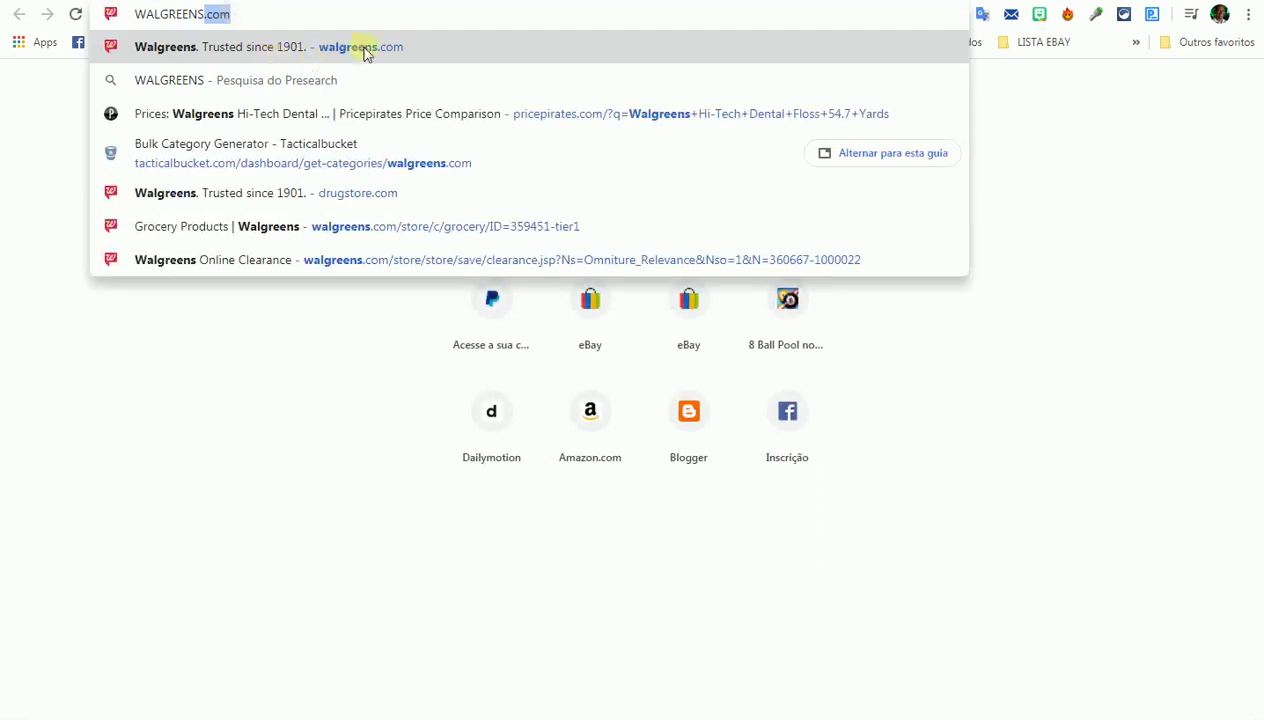
pyautogui.click(365, 50)
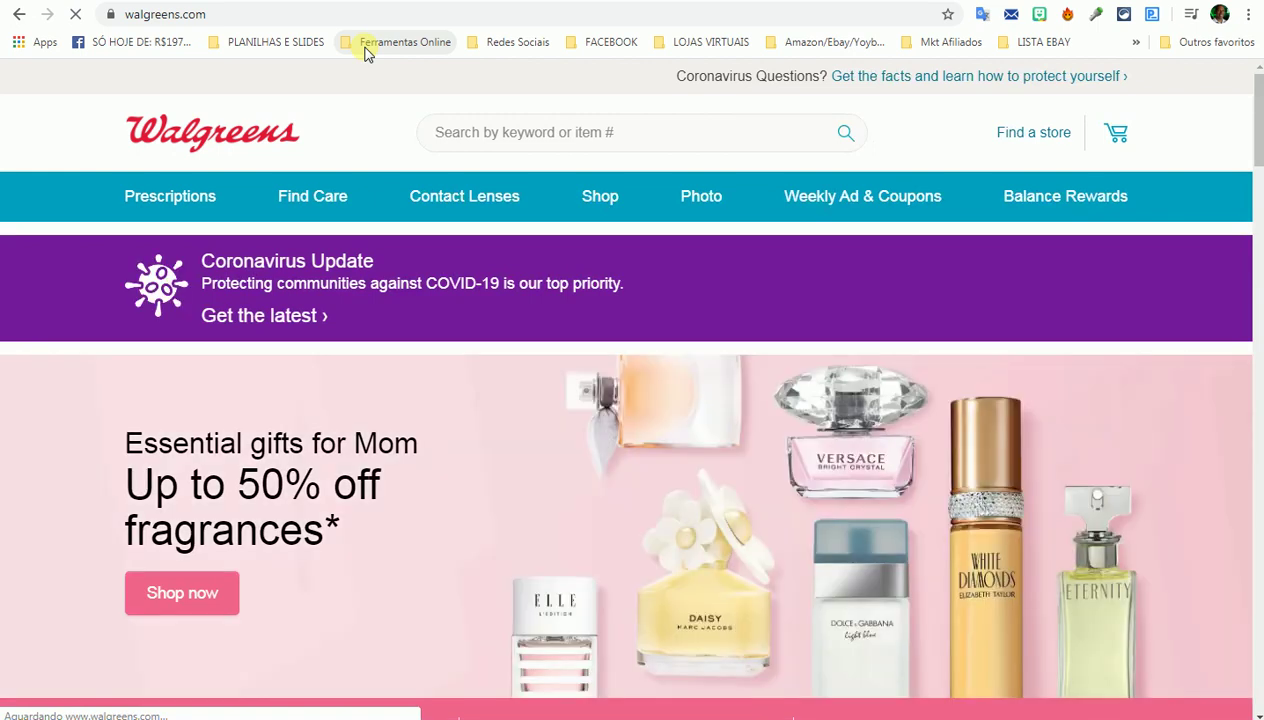
# - Check the URL list in Excel, then open the full Grocery products page from the Walgreens shop categories
pyautogui.hotkey('alt', 'Tab')
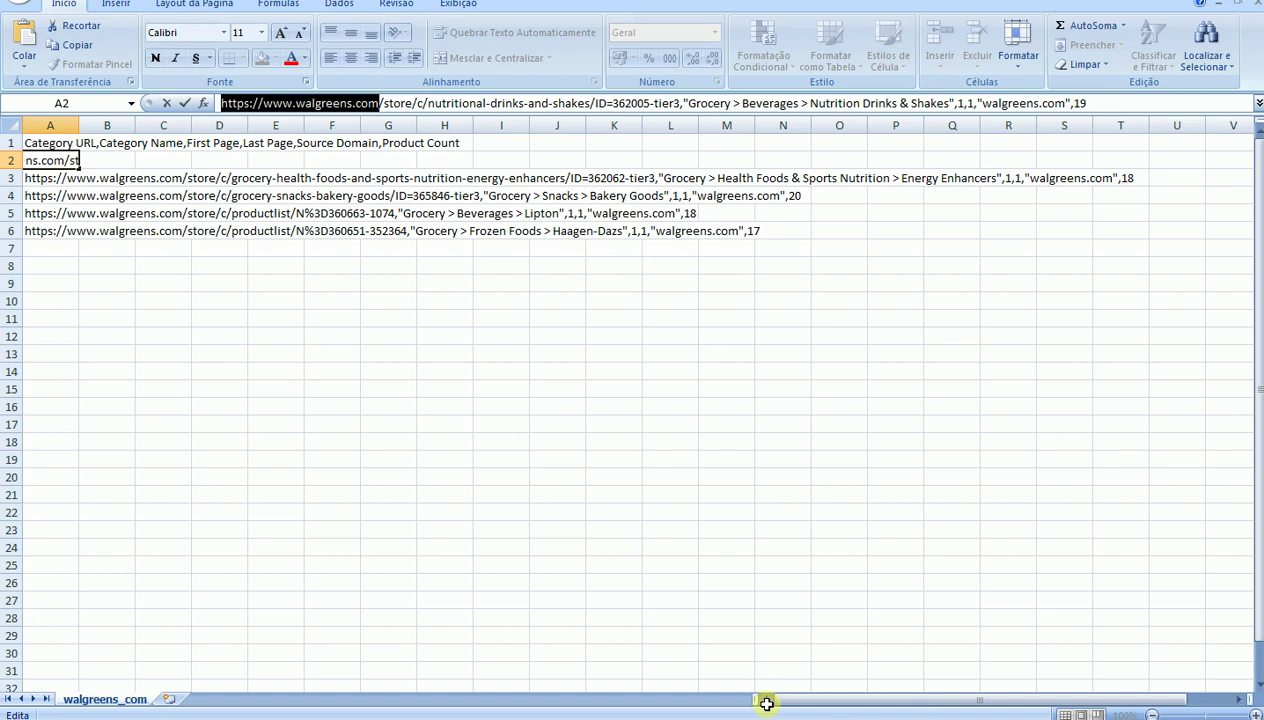
pyautogui.click(253, 716)
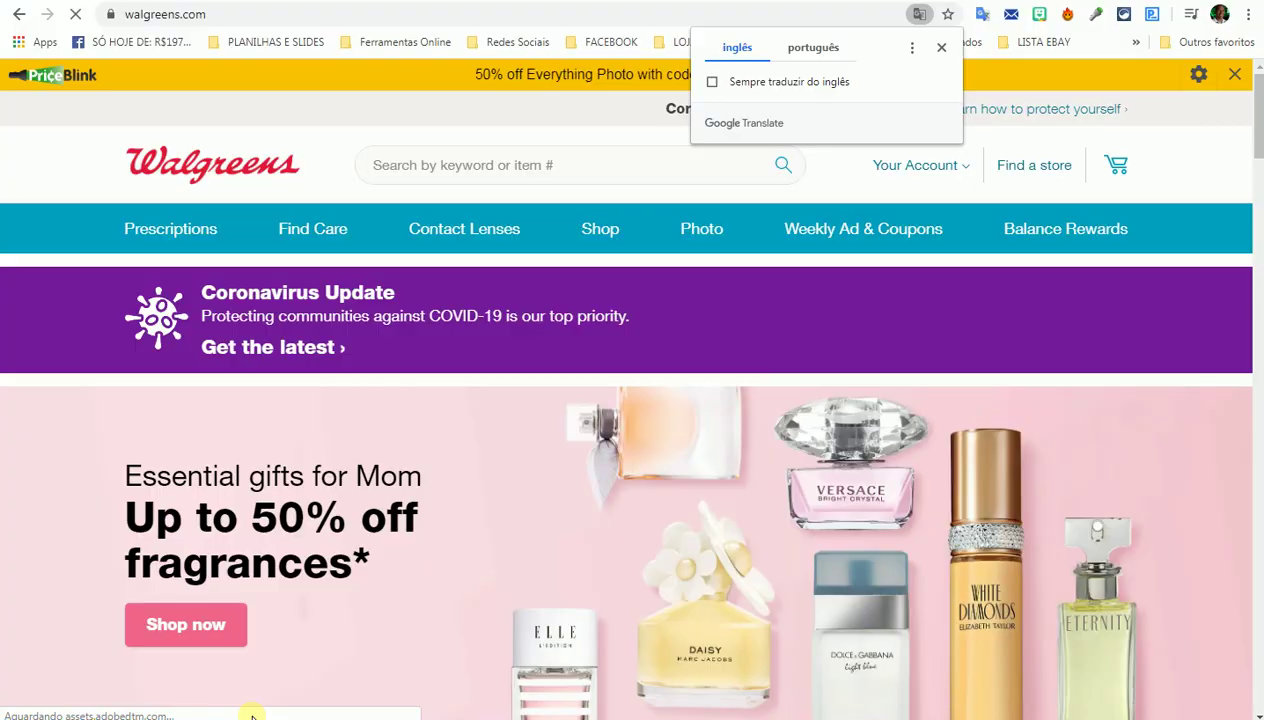
pyautogui.moveTo(598, 238)
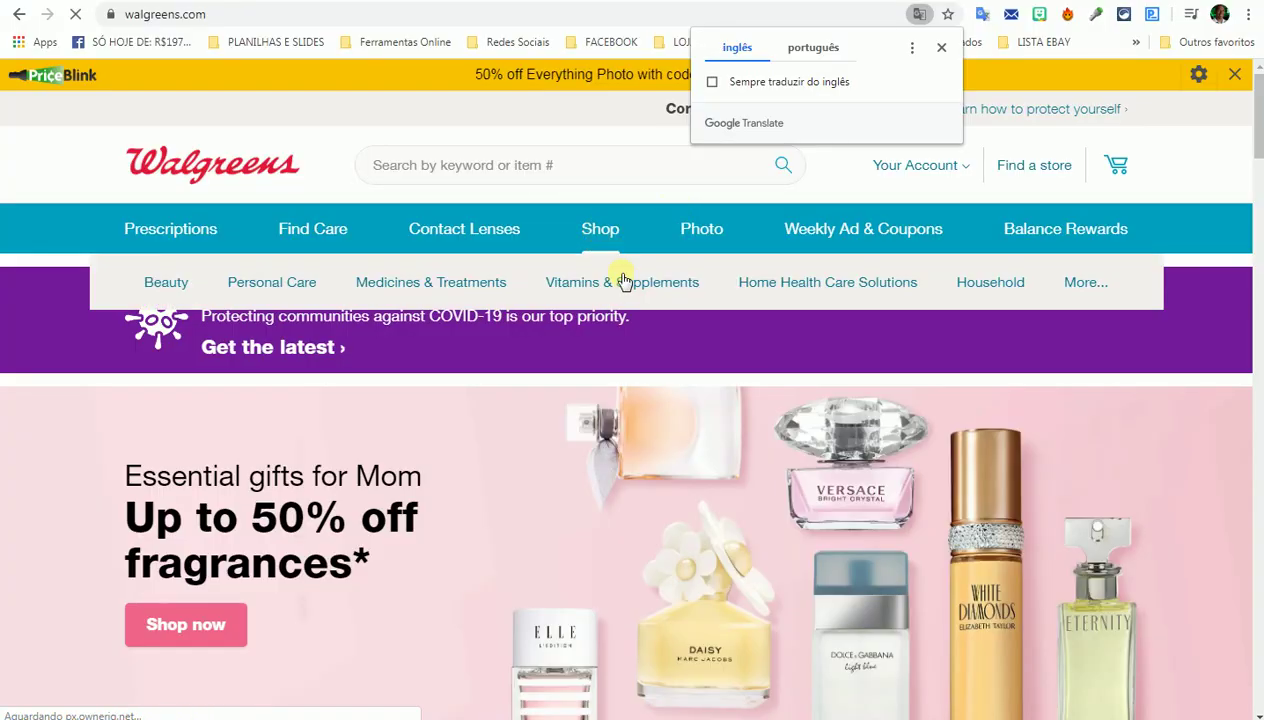
pyautogui.moveTo(1076, 288)
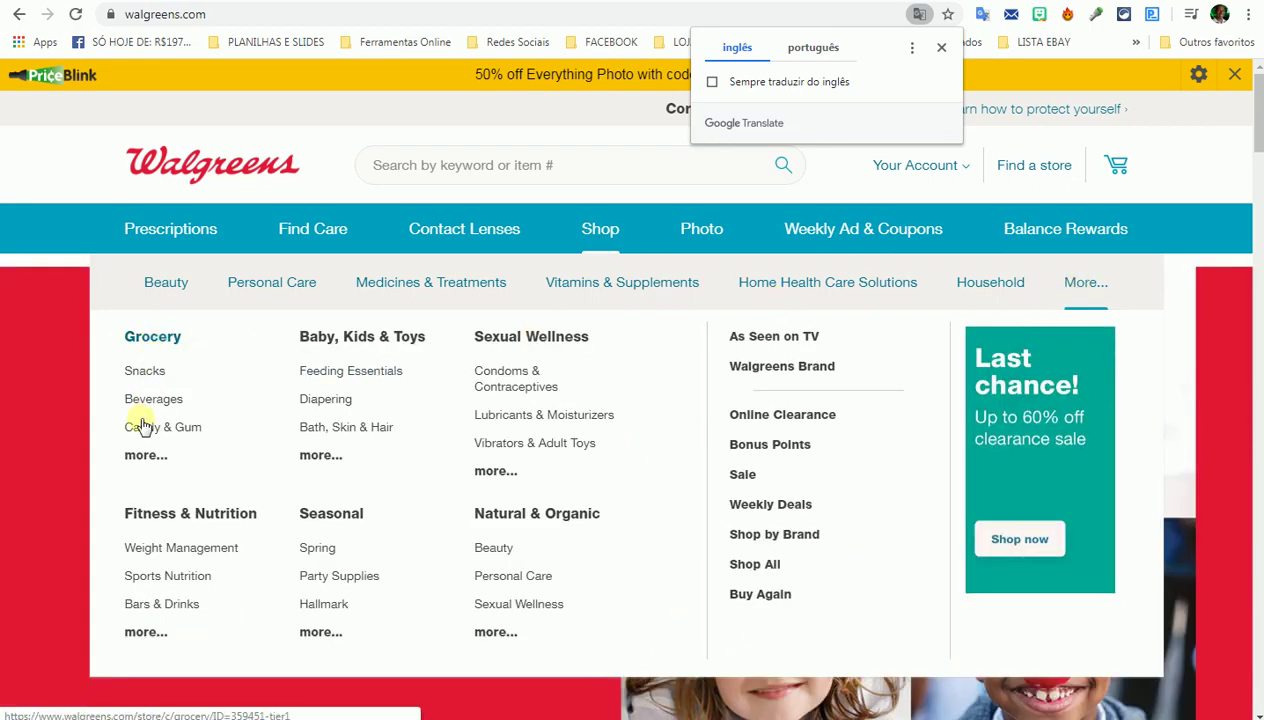
pyautogui.click(139, 460)
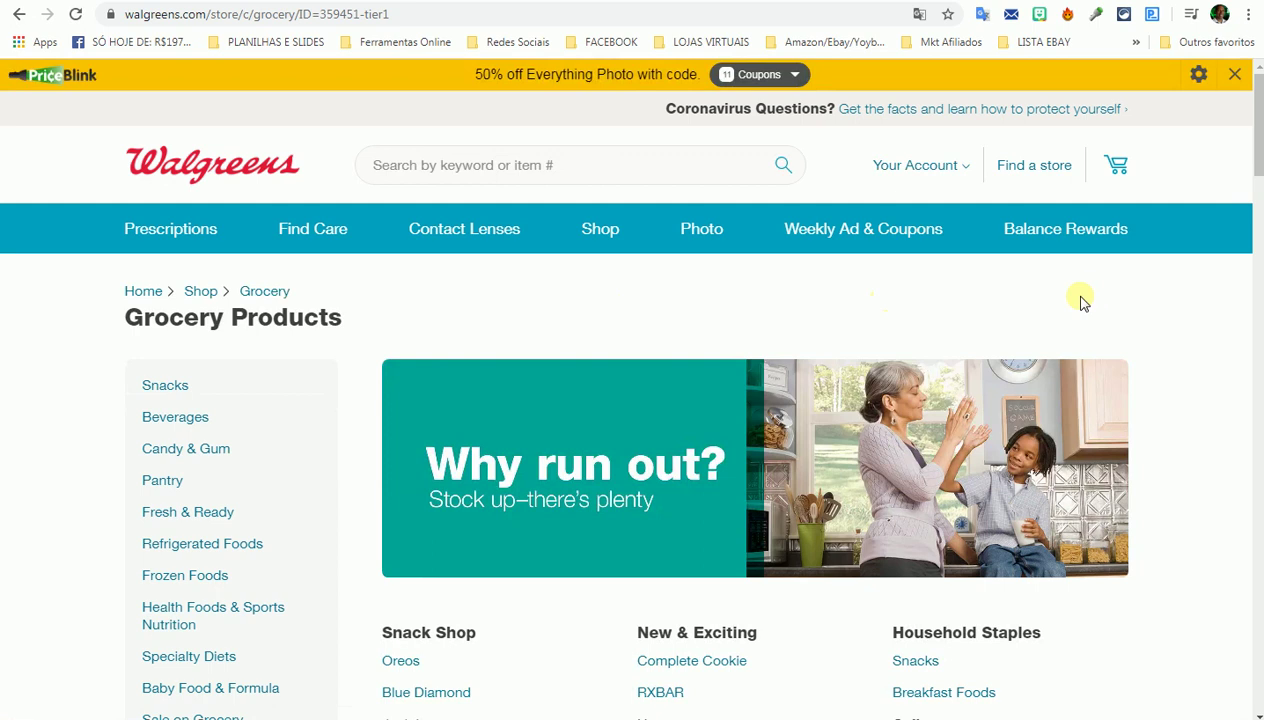
# - Open the Health Foods & Sports Nutrition category from the Grocery Products page
pyautogui.click(600, 230)
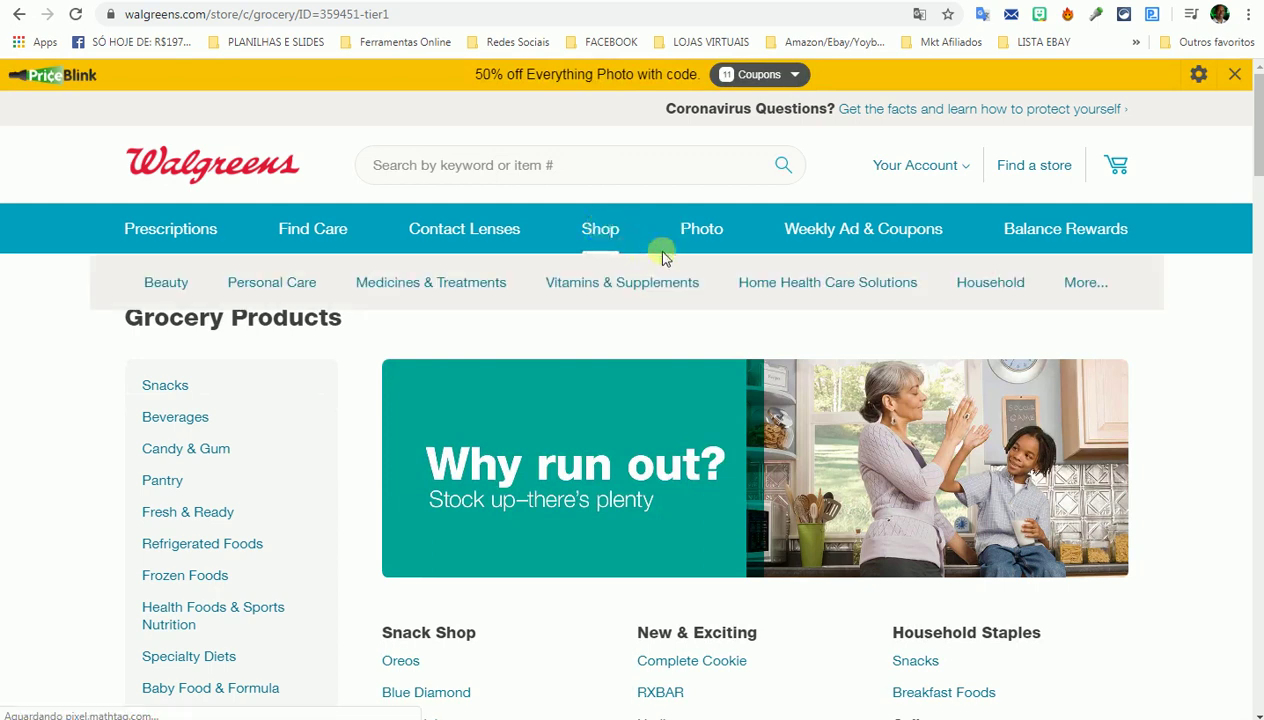
pyautogui.moveTo(595, 235)
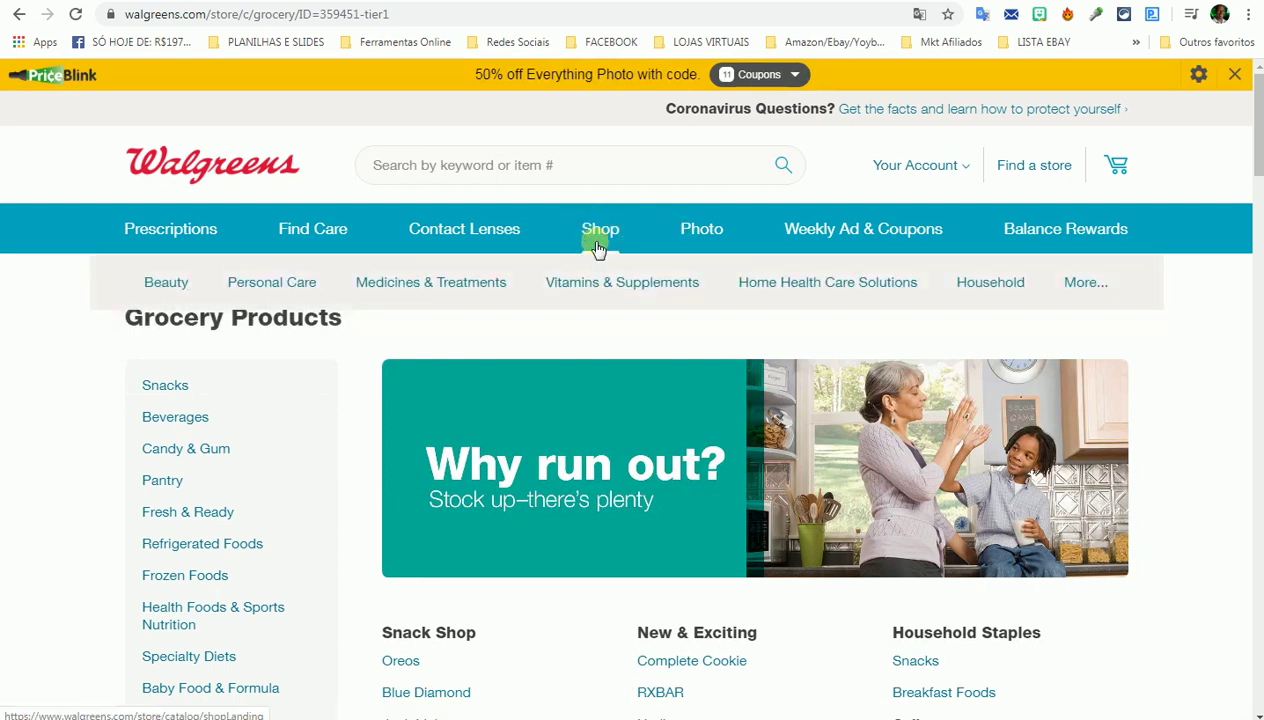
pyautogui.moveTo(1078, 288)
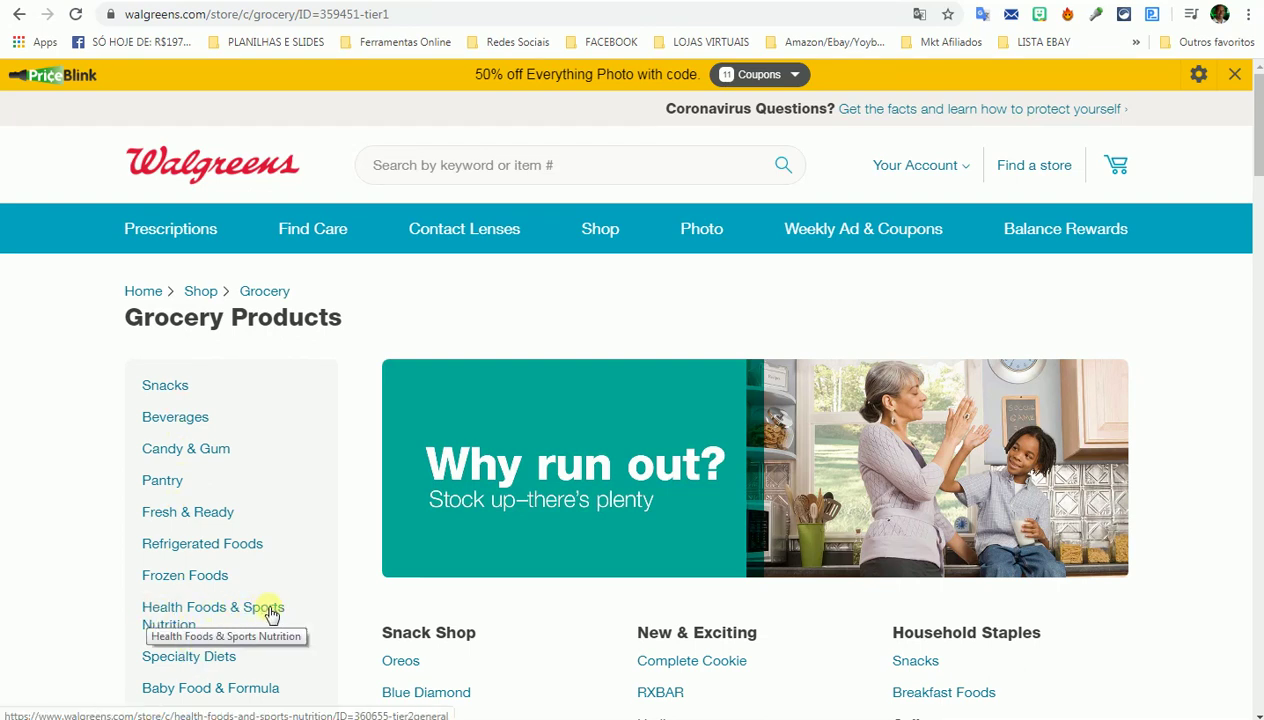
pyautogui.click(196, 614)
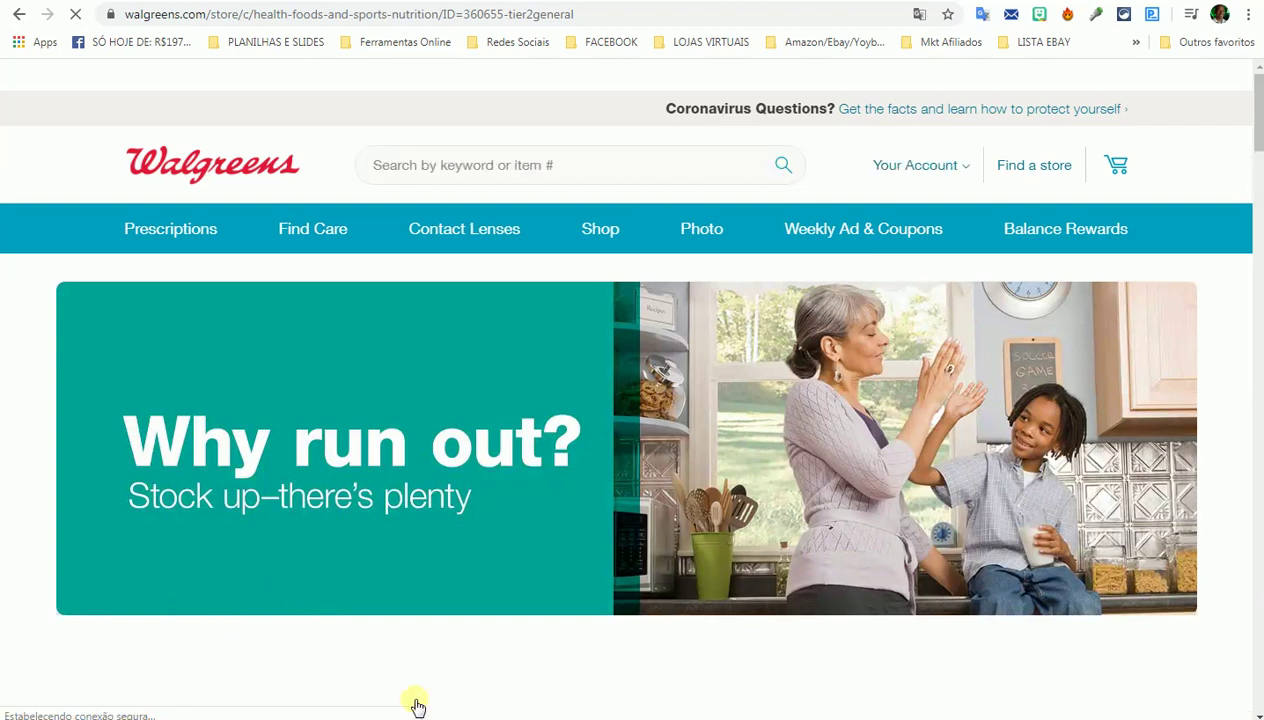
# - Check the category path in row 3 of the Excel list and open the matching Energy Enhancers subcategory on Walgreens
pyautogui.hotkey('alt', 'Tab')
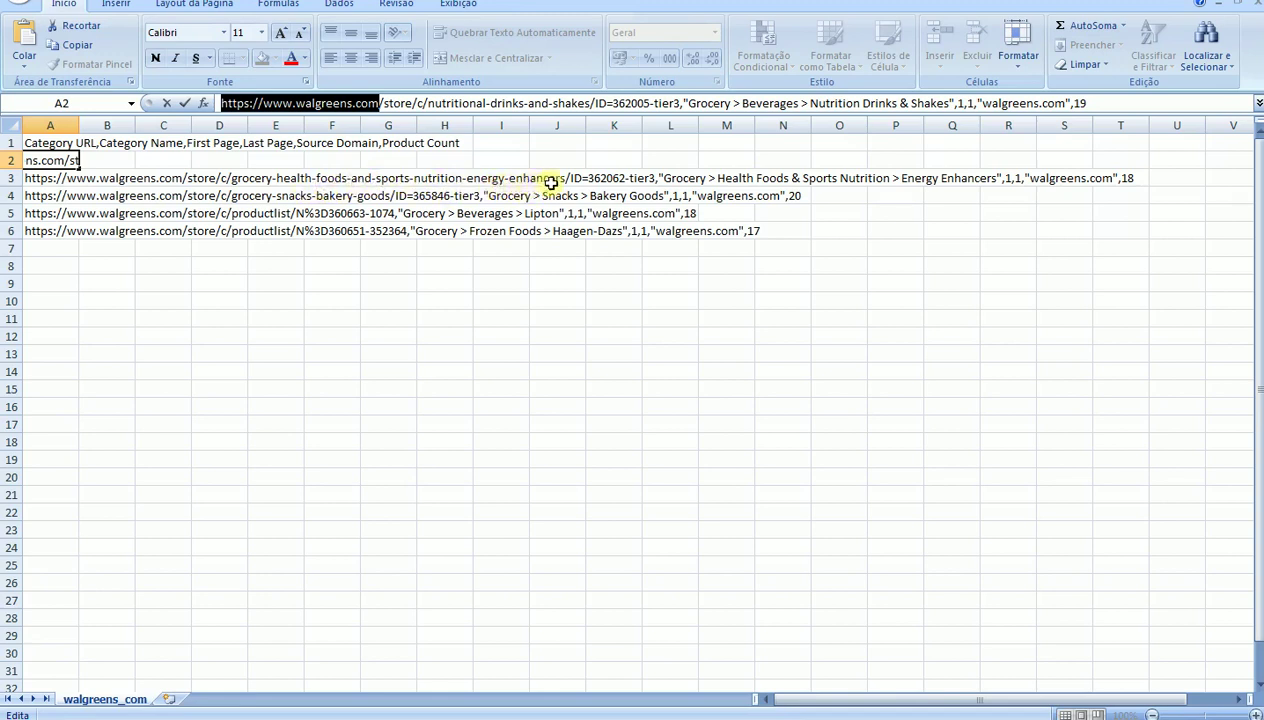
pyautogui.click(238, 714)
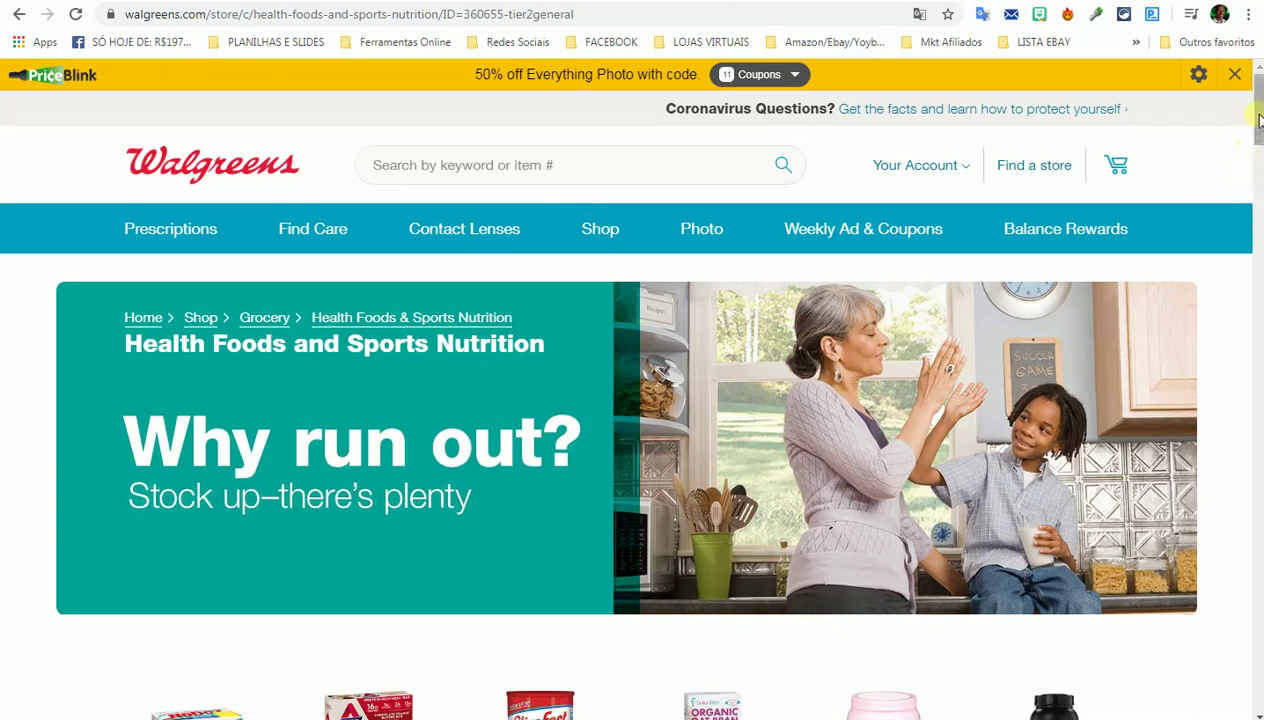
pyautogui.scroll(-5, 1259, 119)
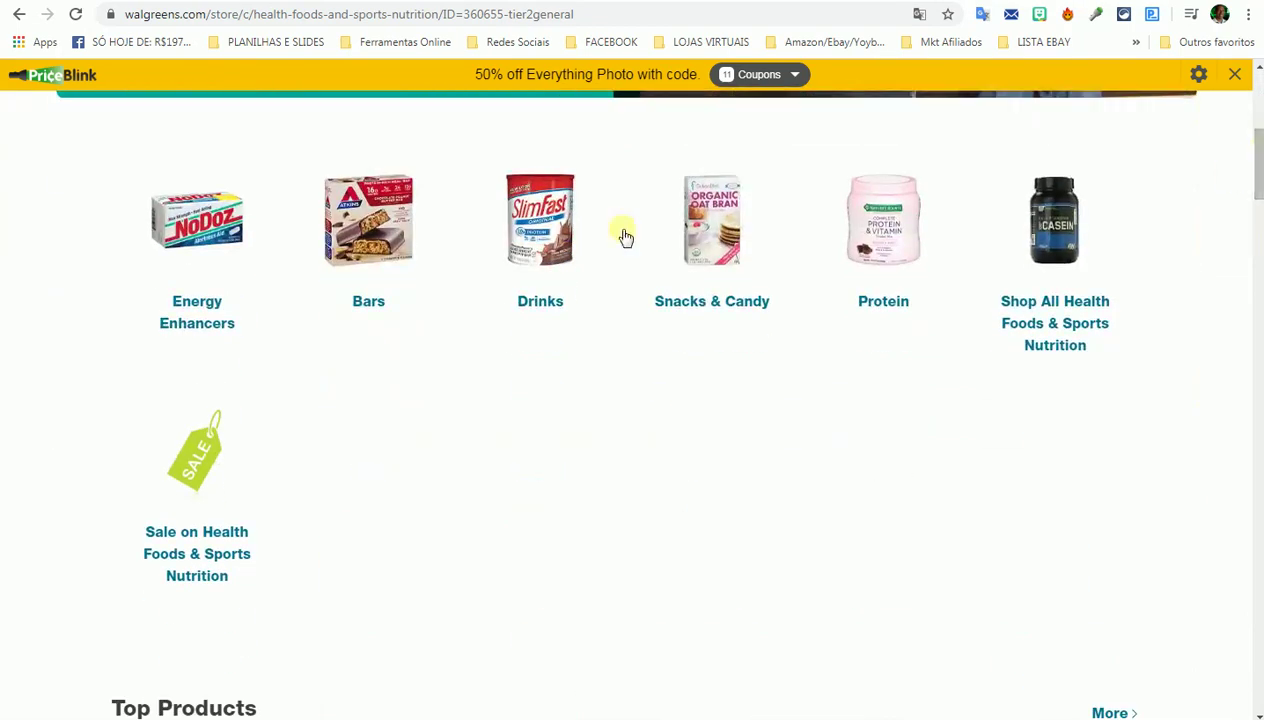
pyautogui.click(195, 318)
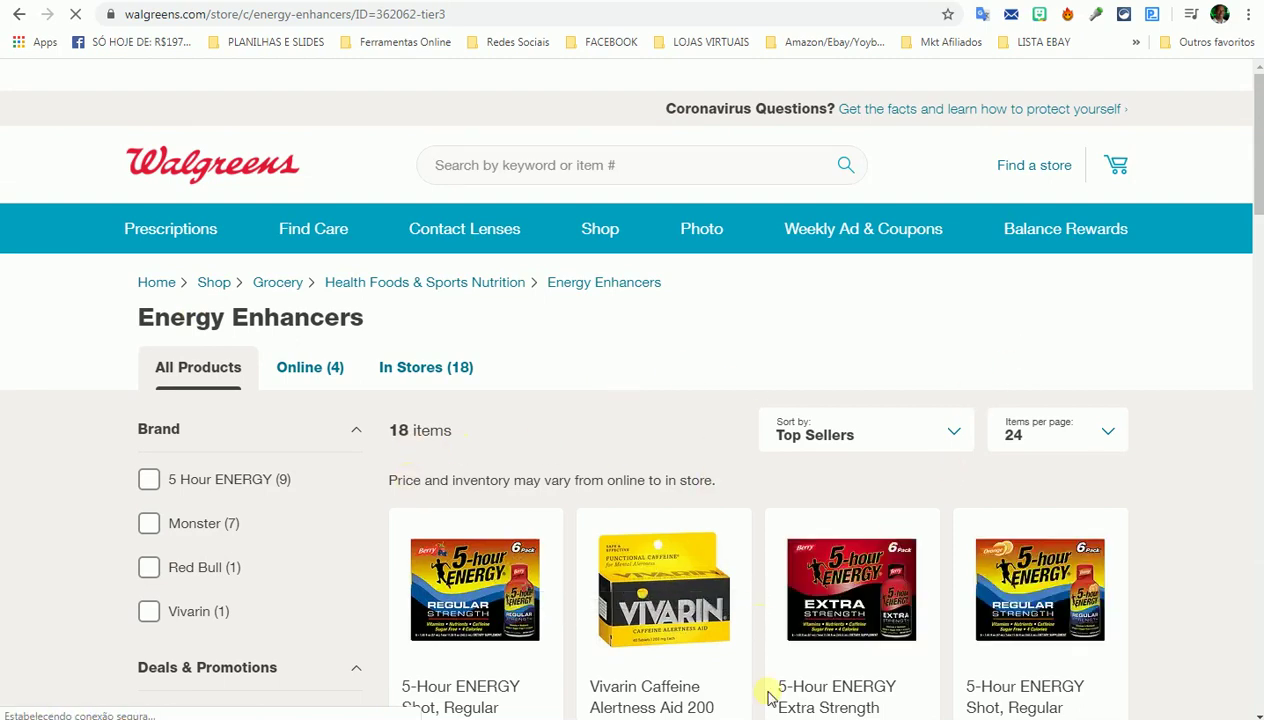
# - Compare the Energy Enhancers entry in row 3 of the Excel list with the Walgreens category page
pyautogui.hotkey('alt', 'Tab')
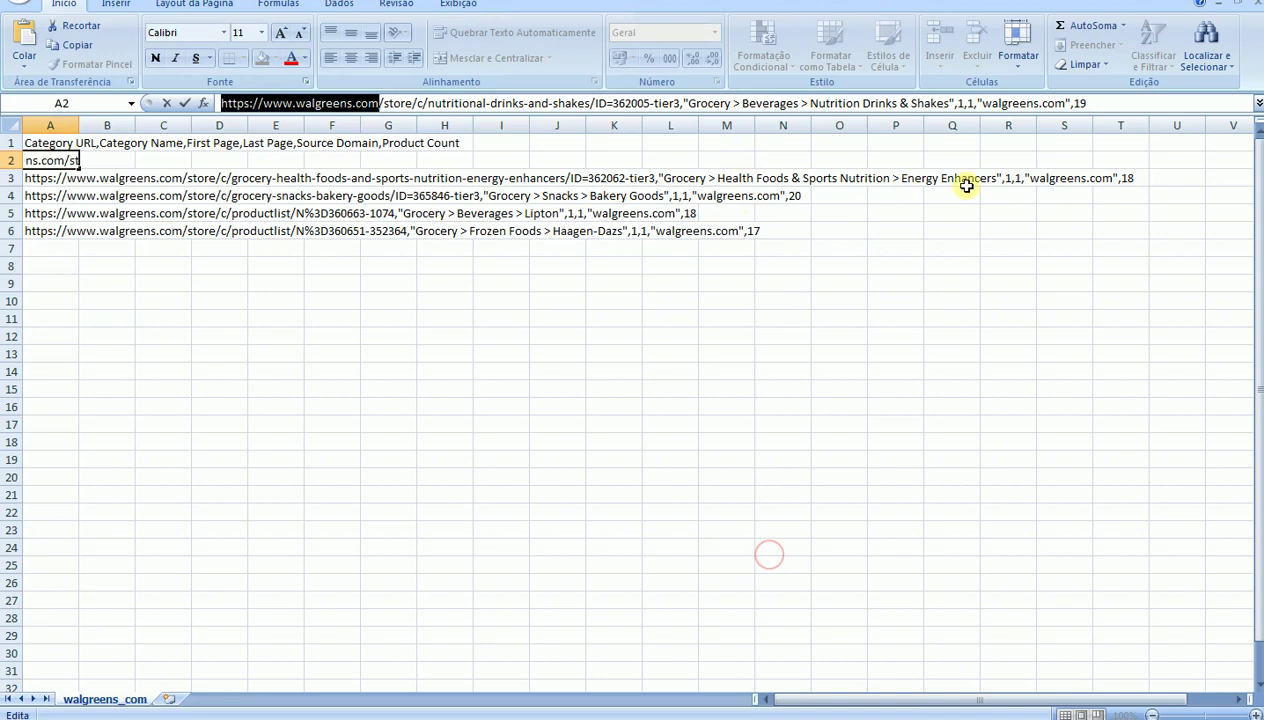
pyautogui.click(1138, 176)
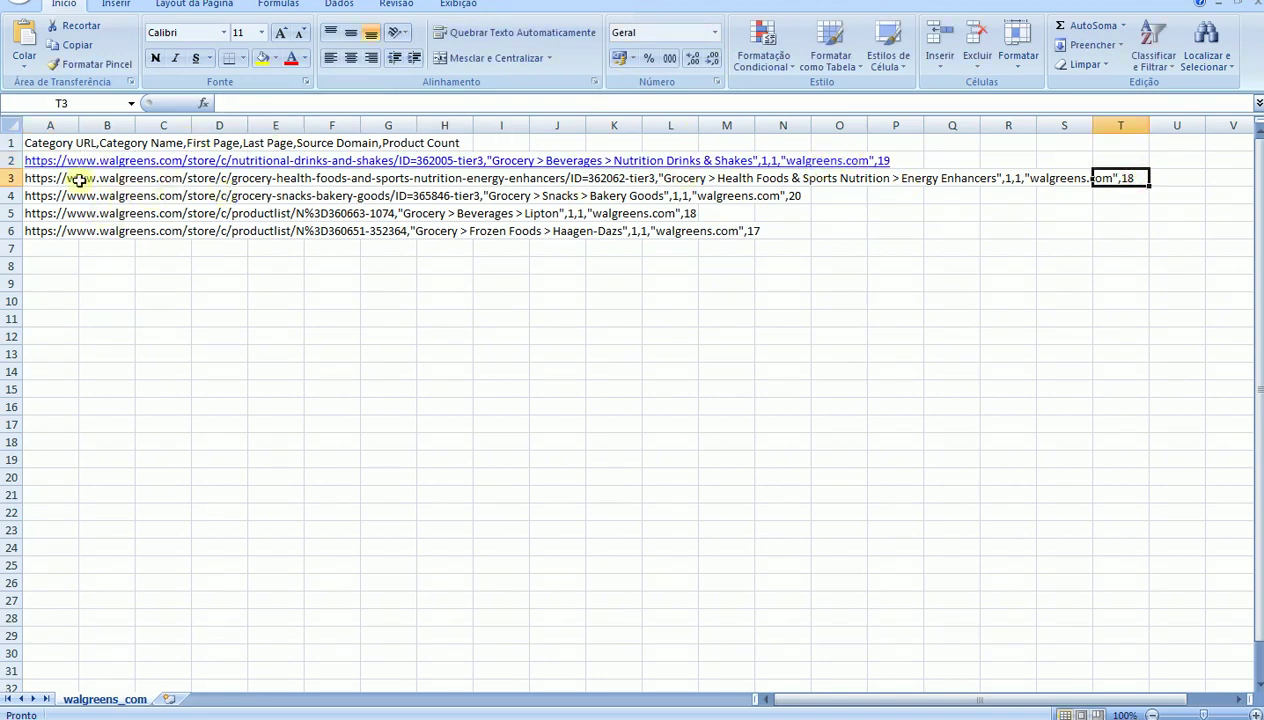
pyautogui.click(45, 180)
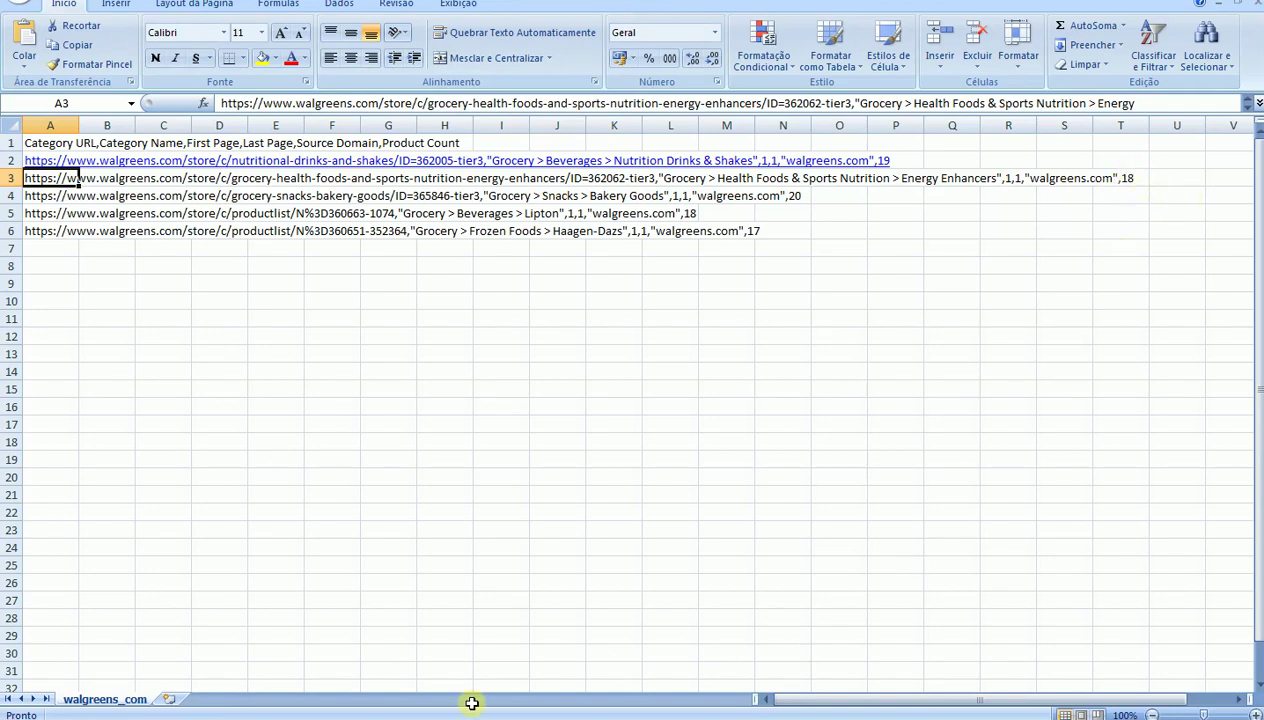
pyautogui.hotkey('alt', 'Tab')
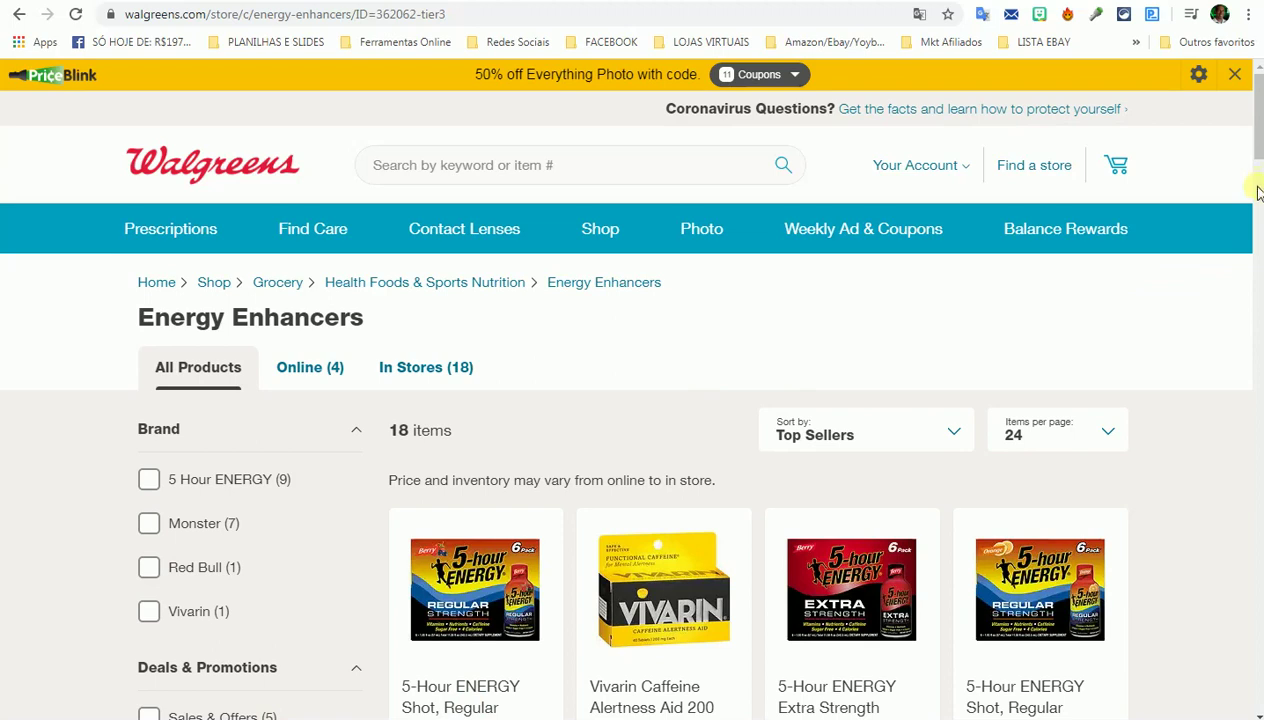
# - Select the title of the Vivarin Caffeine Alertness Aid 200 mg Tablets 40 ea product on the Energy Enhancers page
pyautogui.moveTo(1259, 95); pyautogui.dragTo(1259, 135)
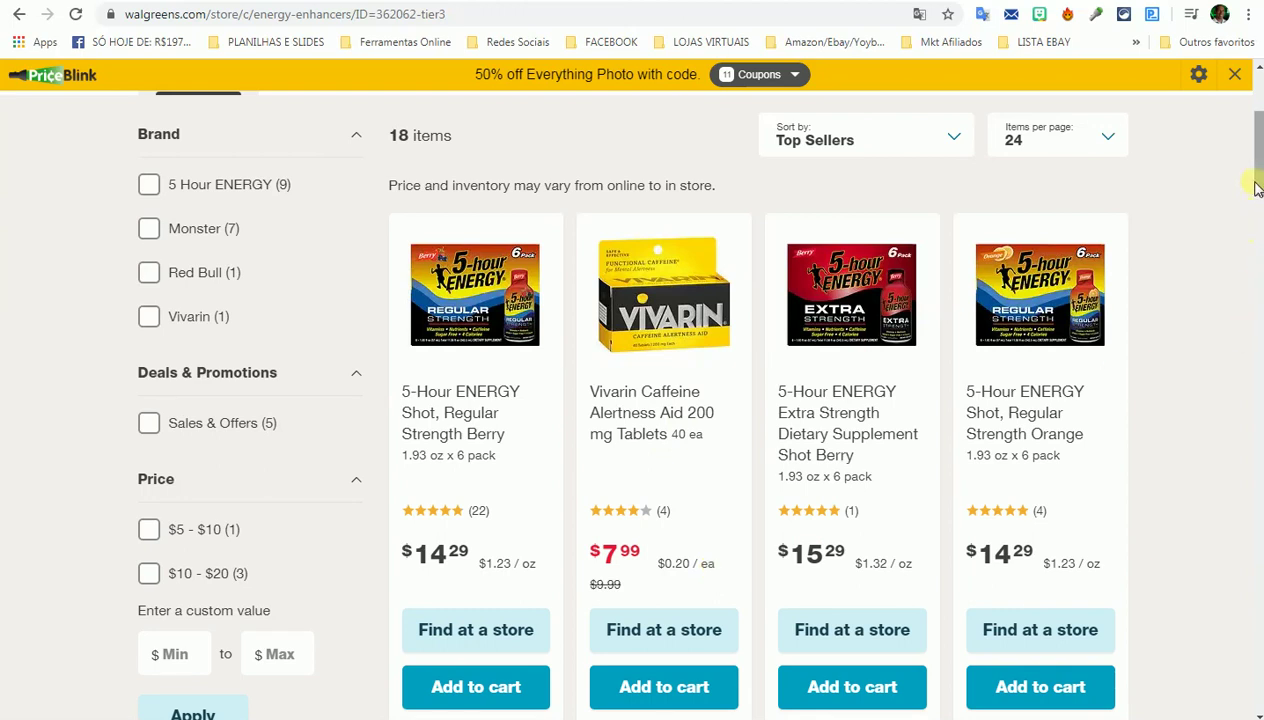
pyautogui.moveTo(1259, 150)
pyautogui.mouseDown()
pyautogui.moveTo(1259, 172)
pyautogui.moveTo(1259, 157)
pyautogui.mouseUp()
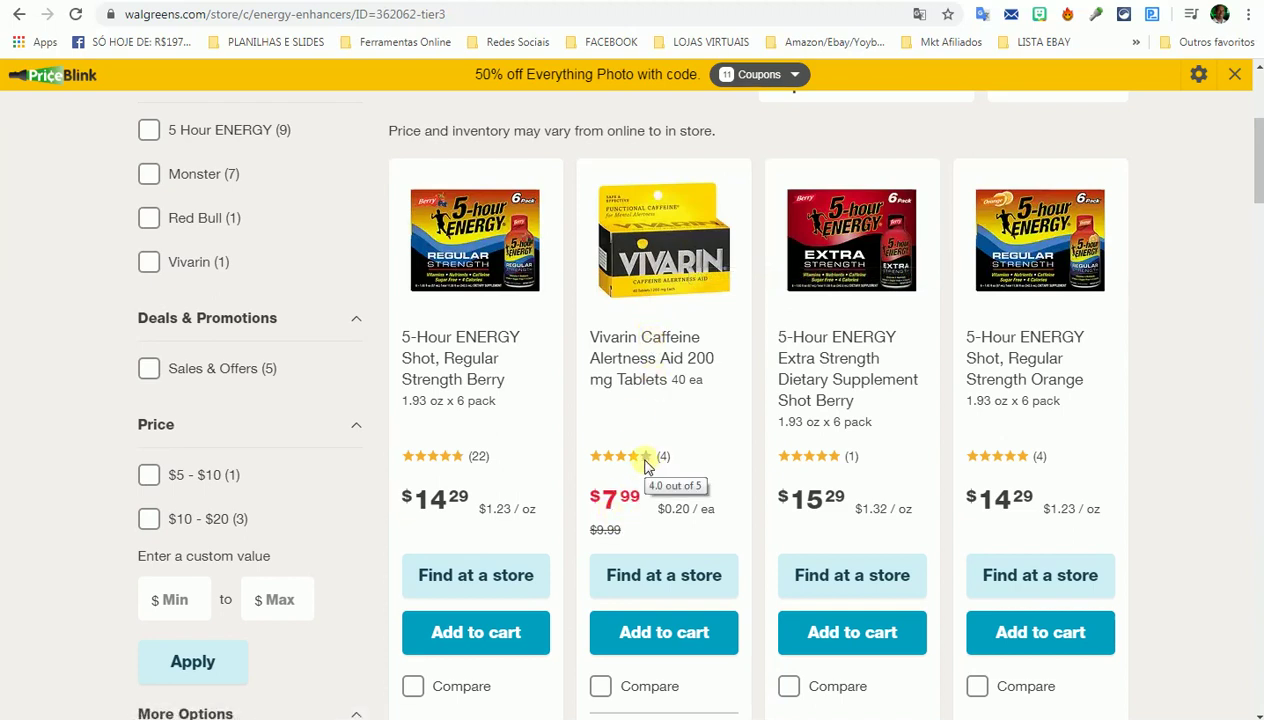
pyautogui.moveTo(585, 338); pyautogui.dragTo(722, 387)
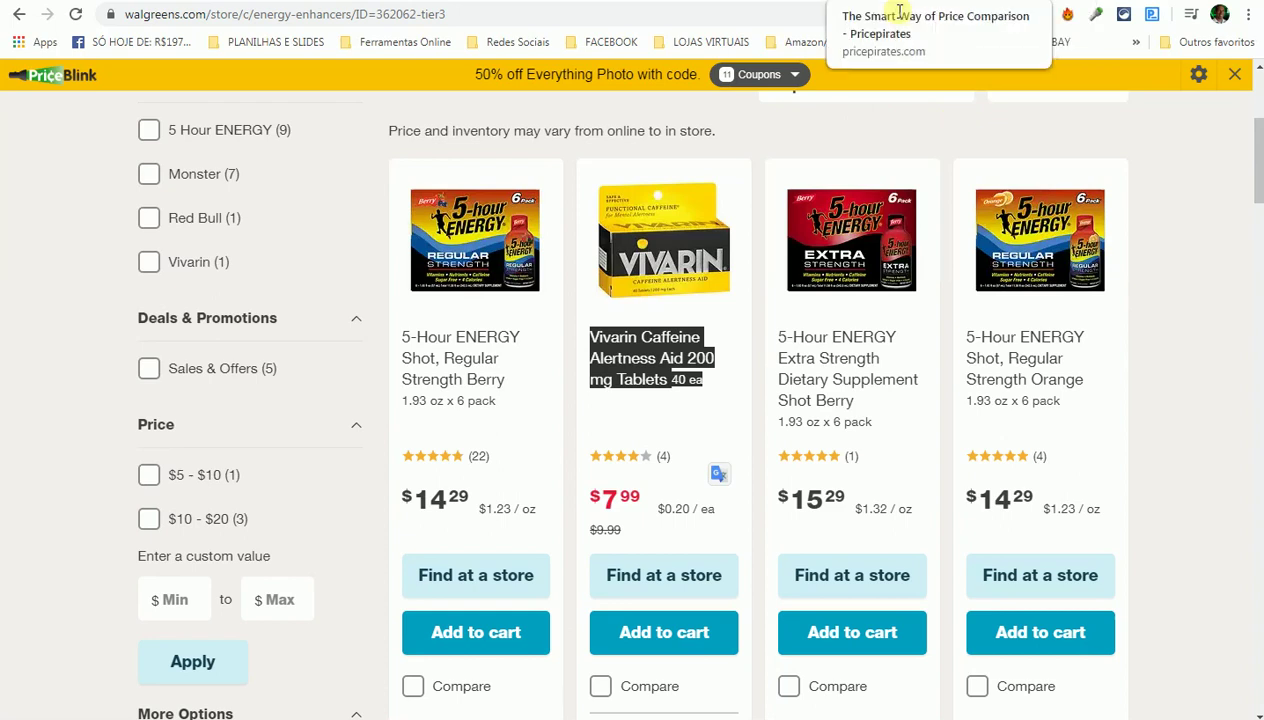
# - Search Pricepirates for "Shop Vivarin Caffeine Alertness Aid 200 mg Tablets (40 ea )40 ea"
pyautogui.click(899, 11)
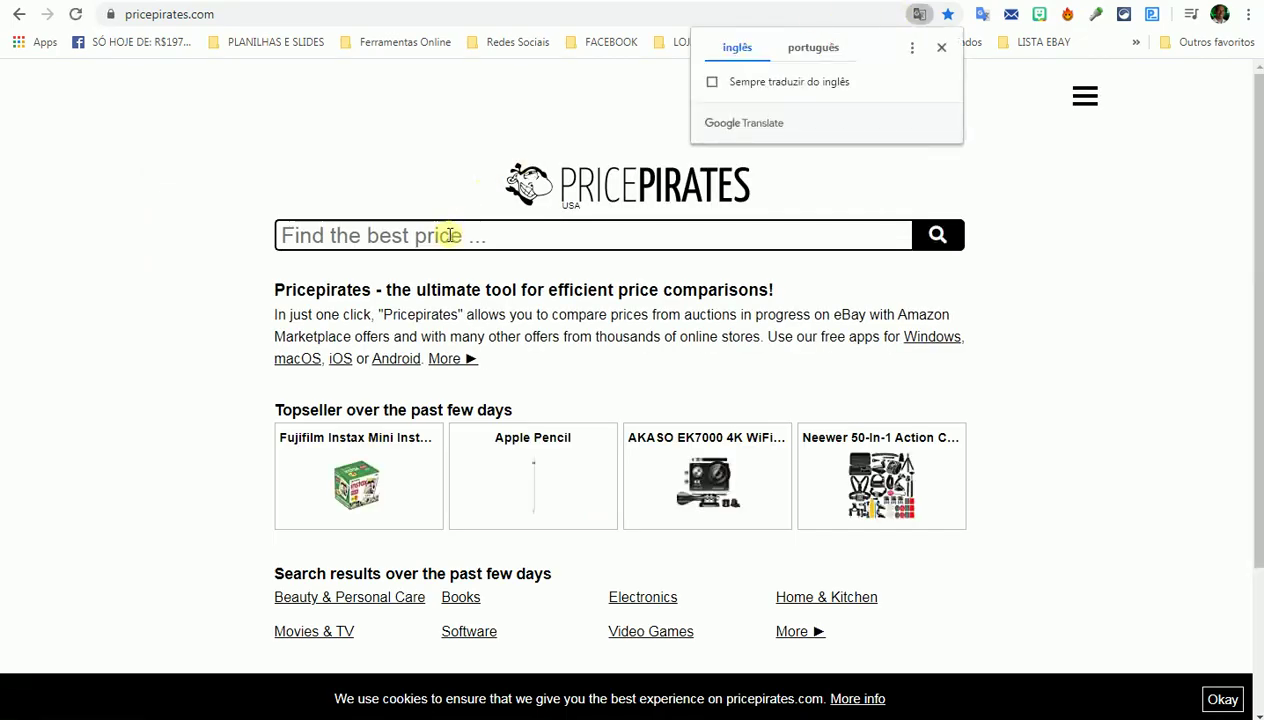
pyautogui.click(458, 236)
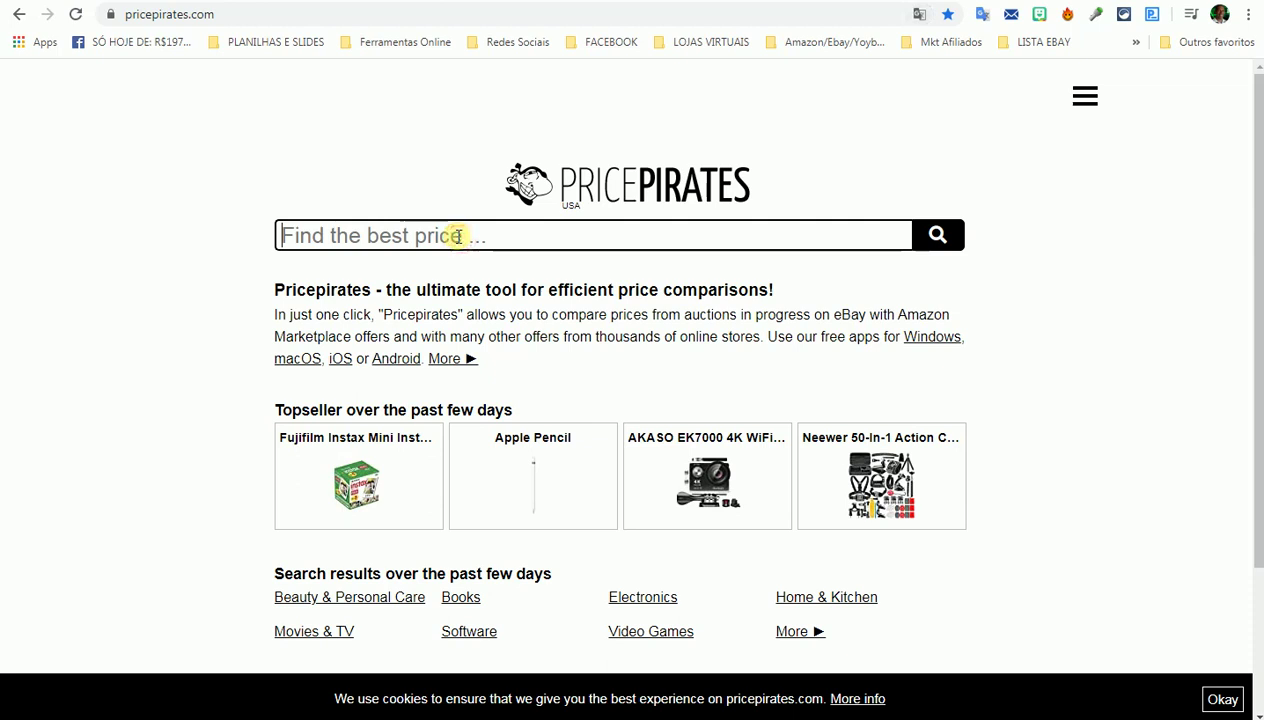
pyautogui.write('Shop Vivarin Caffeine Alertness Aid 200 mg Tablets (40 ea )40 ea')
pyautogui.click(940, 238)
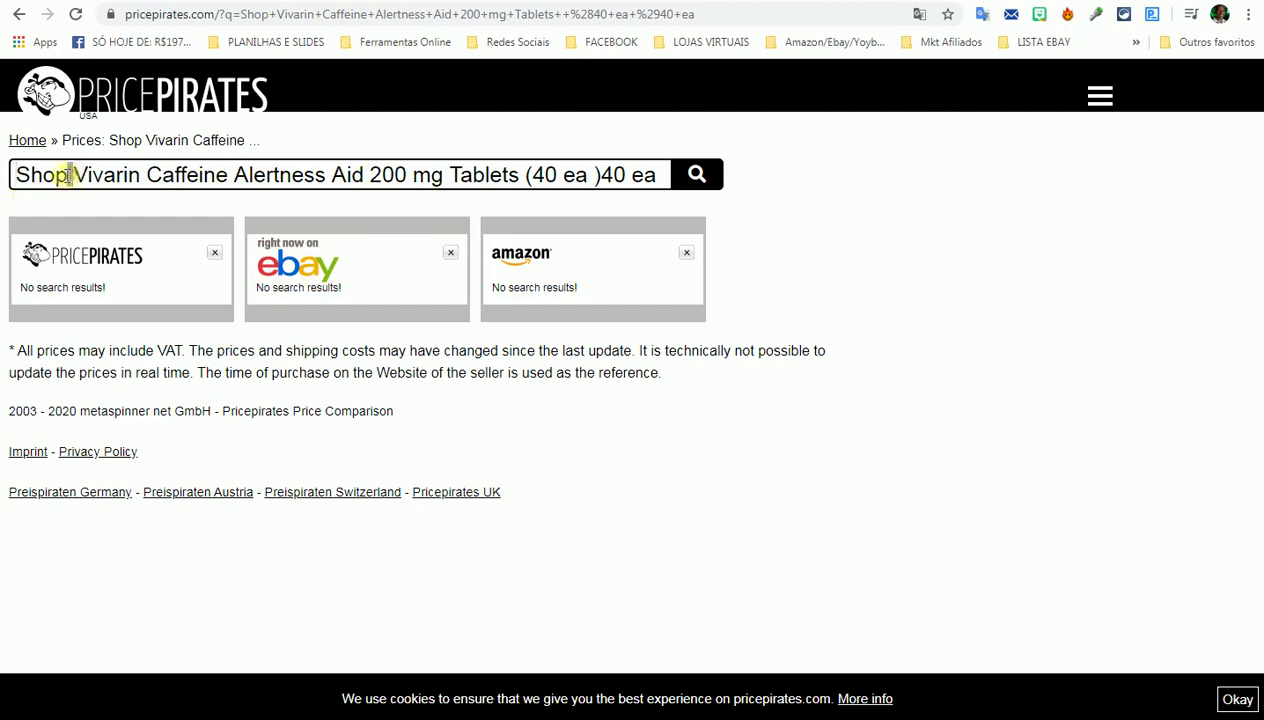
# - Remove the word "Shop" from the Pricepirates query, search again, and review the Vivarin offers
pyautogui.moveTo(72, 175); pyautogui.dragTo(3, 188)
pyautogui.press('BackSpace')
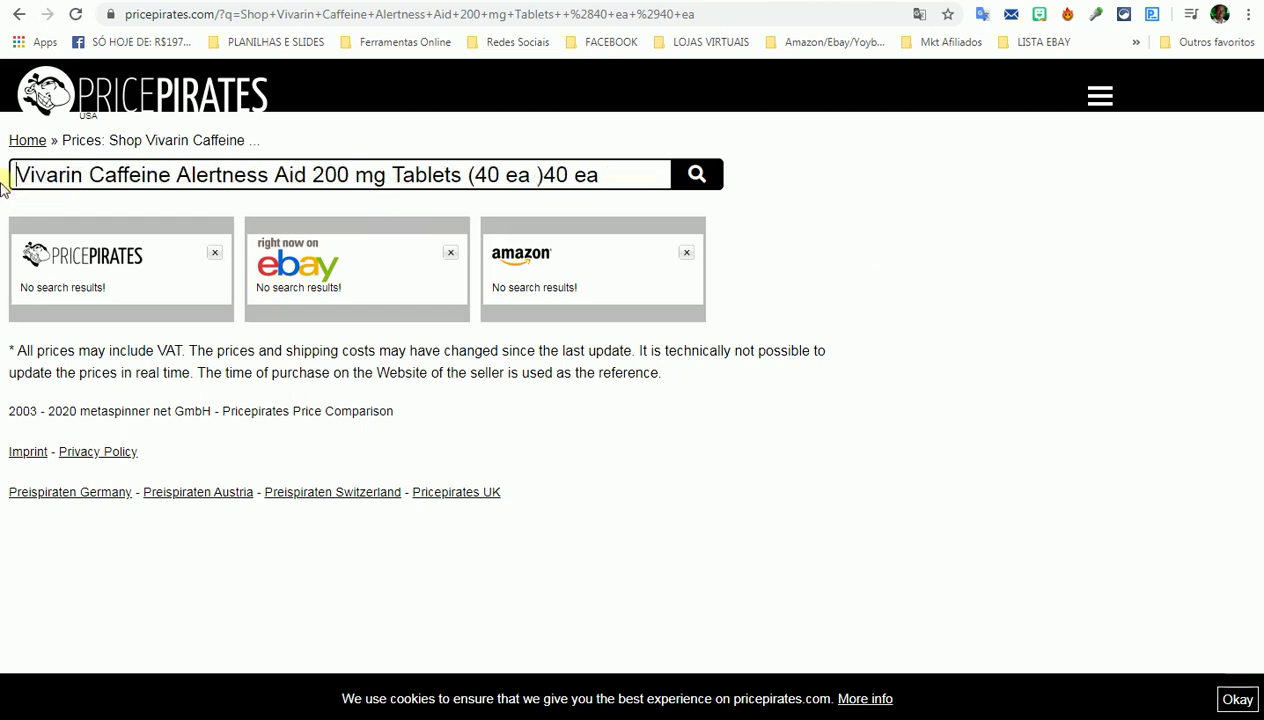
pyautogui.click(700, 183)
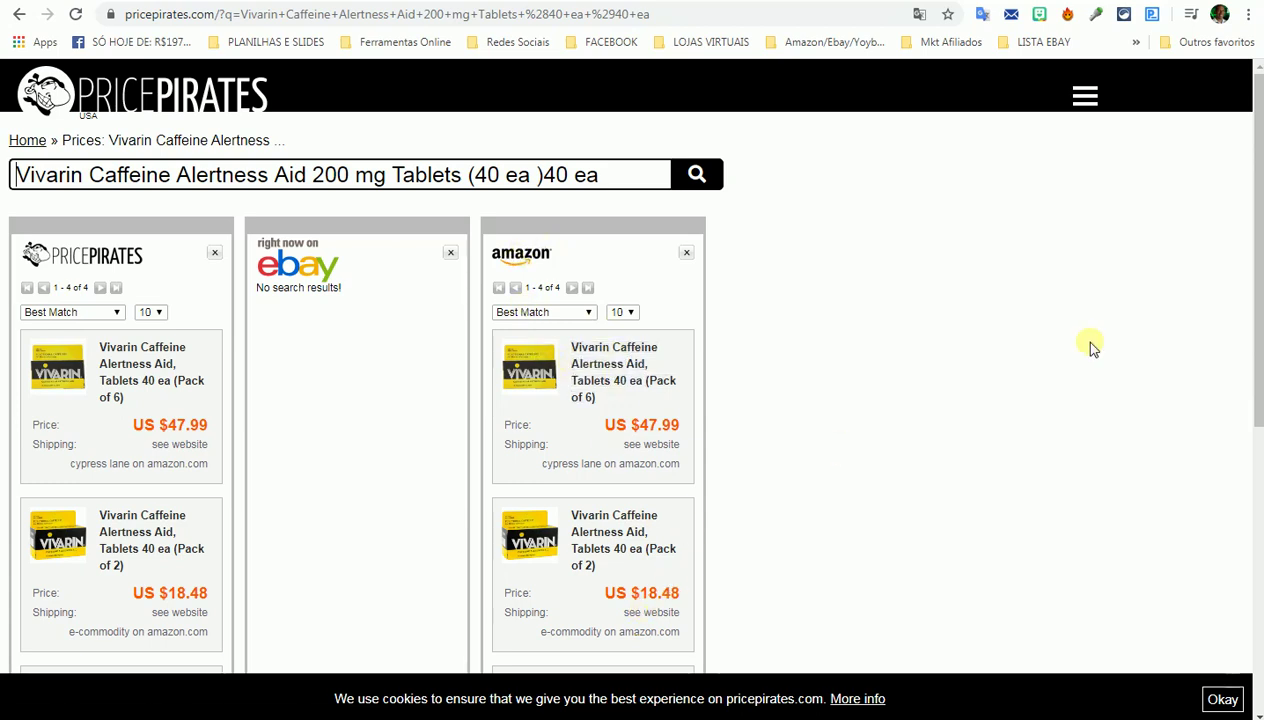
pyautogui.moveTo(1256, 95); pyautogui.dragTo(1256, 180)
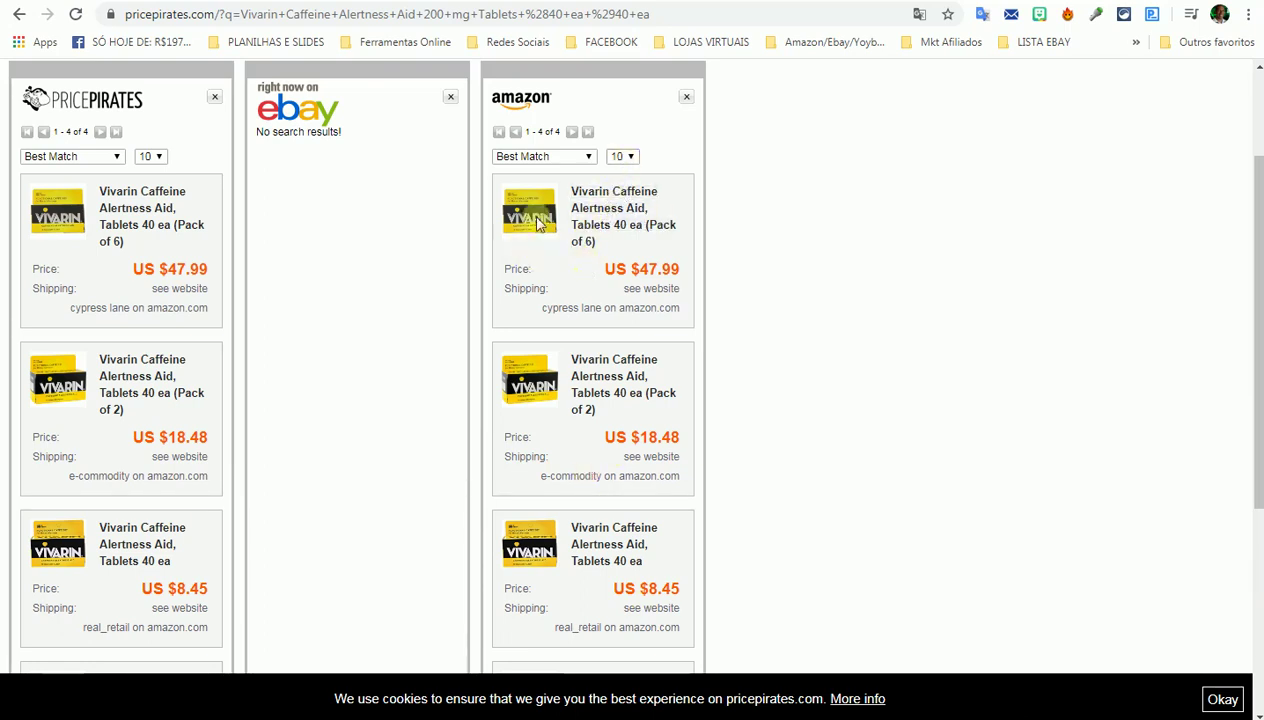
# - Open Amazon from the Pricepirates results and search it for "Shop Vivarin Caffeine Alertness Aid 200 mg Tablets (40 ea )40 ea"
pyautogui.click(518, 103)
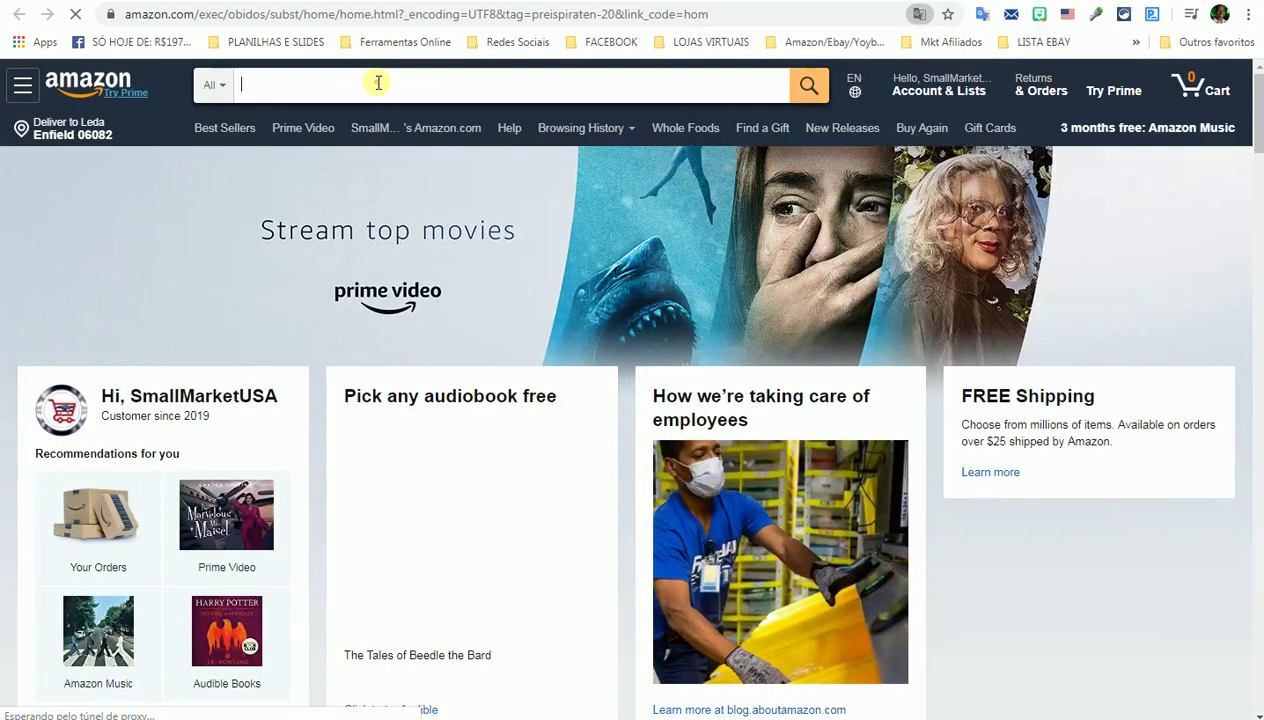
pyautogui.write('Shop Vivarin Caffeine Alertness Aid 200 mg Tablets  (40 ea )40 ea')
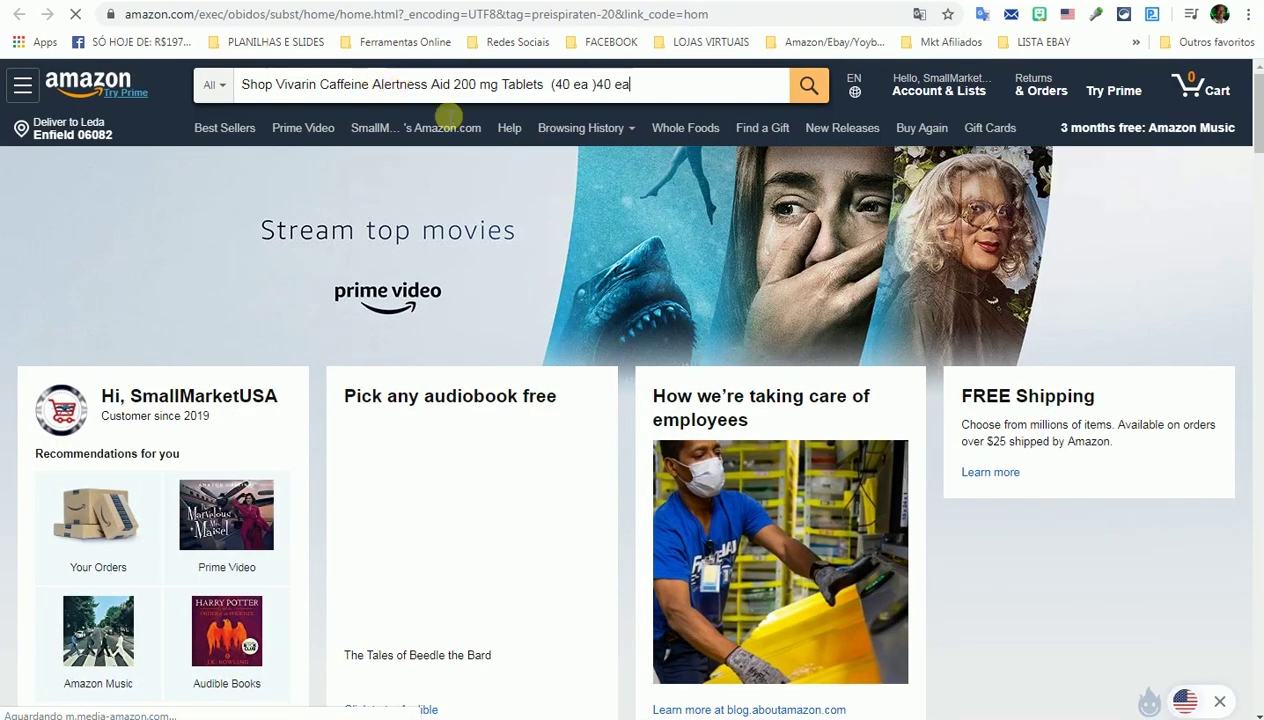
pyautogui.click(808, 90)
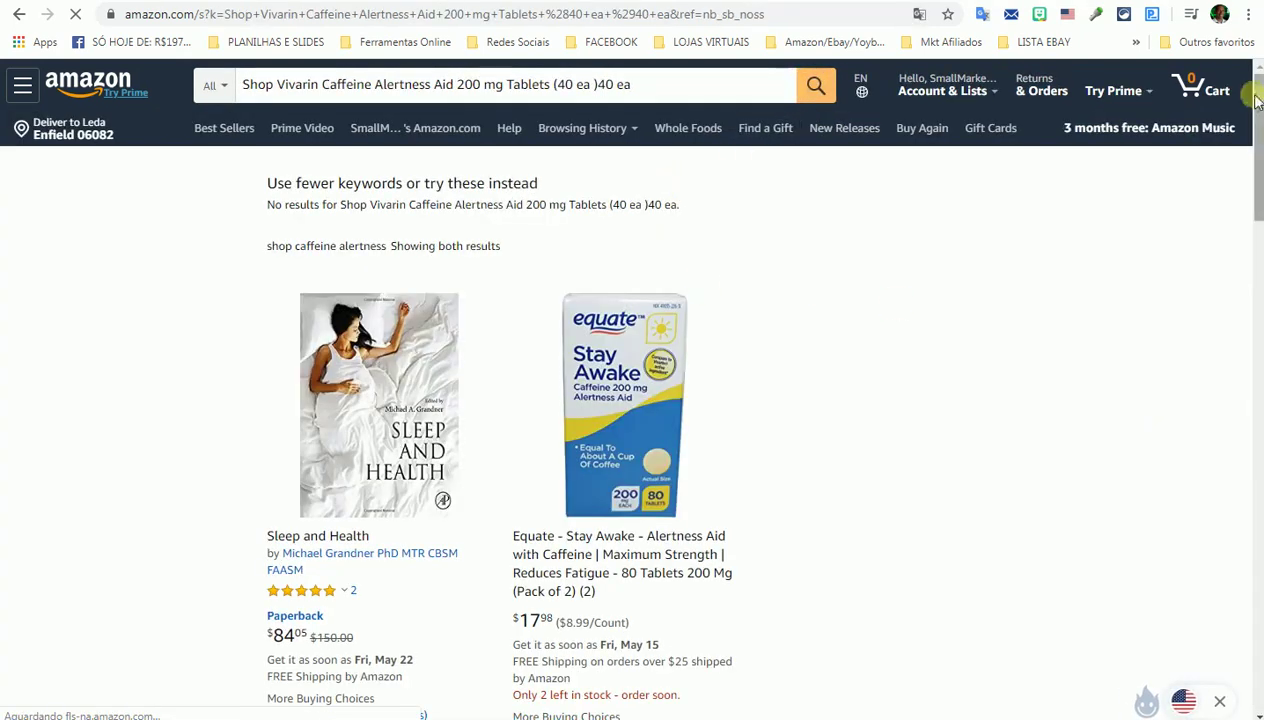
pyautogui.scroll(-1, 1257, 90)
pyautogui.scroll(1, 570, 84)
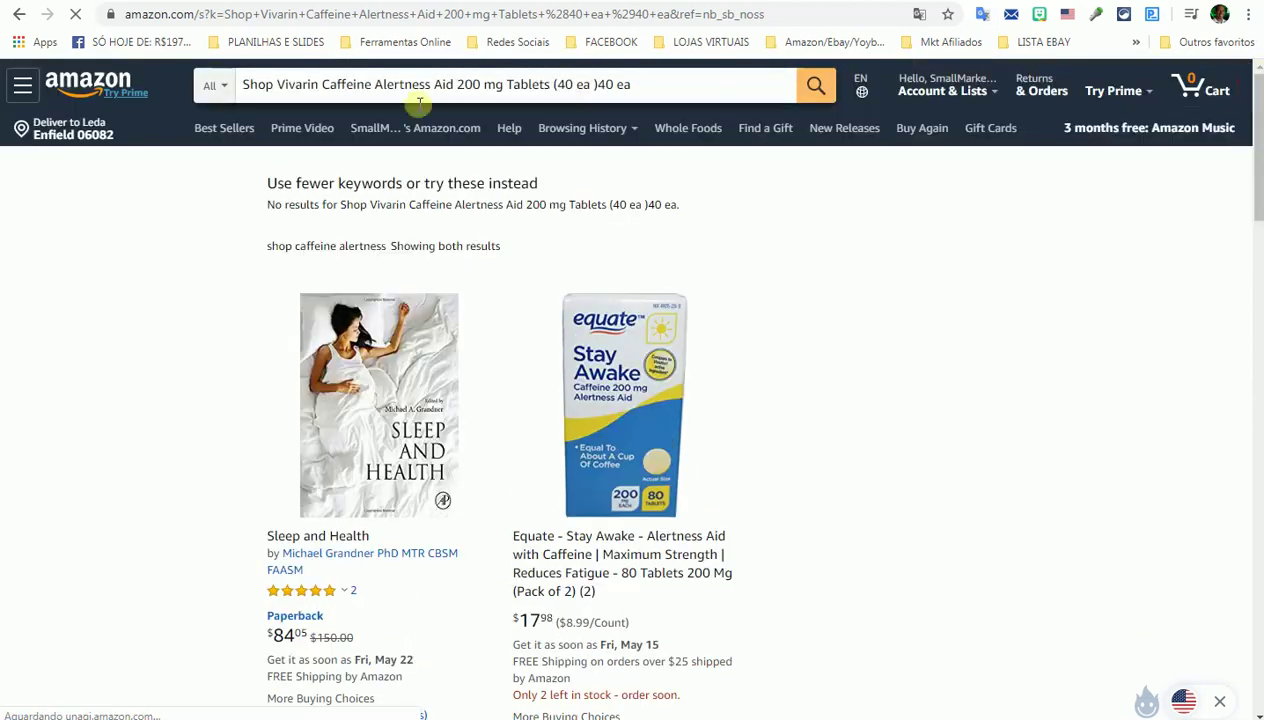
# - Remove the word "Shop" from the Amazon query, search again, and review the Vivarin offers and their prices
pyautogui.click(279, 86)
pyautogui.moveTo(145, 103)
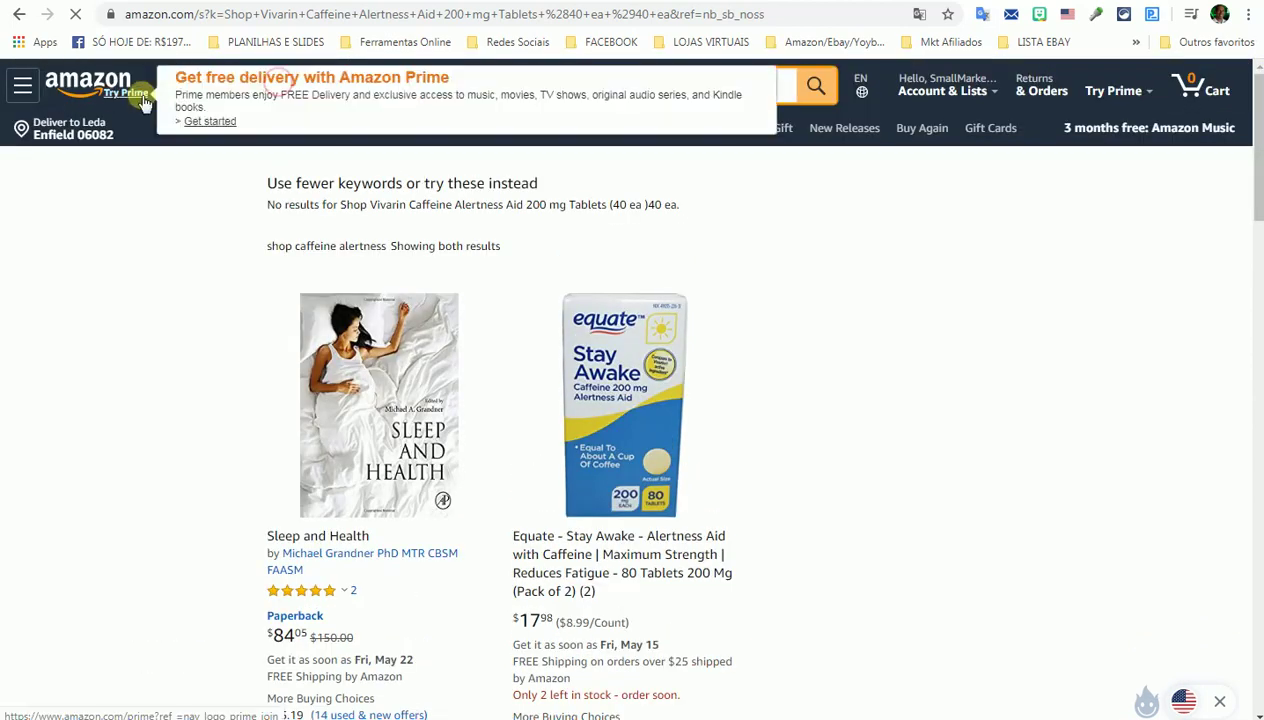
pyautogui.press('BackSpace')
pyautogui.press('BackSpace')
pyautogui.press('BackSpace')
pyautogui.press('BackSpace')
pyautogui.press('BackSpace')
pyautogui.click(818, 88)
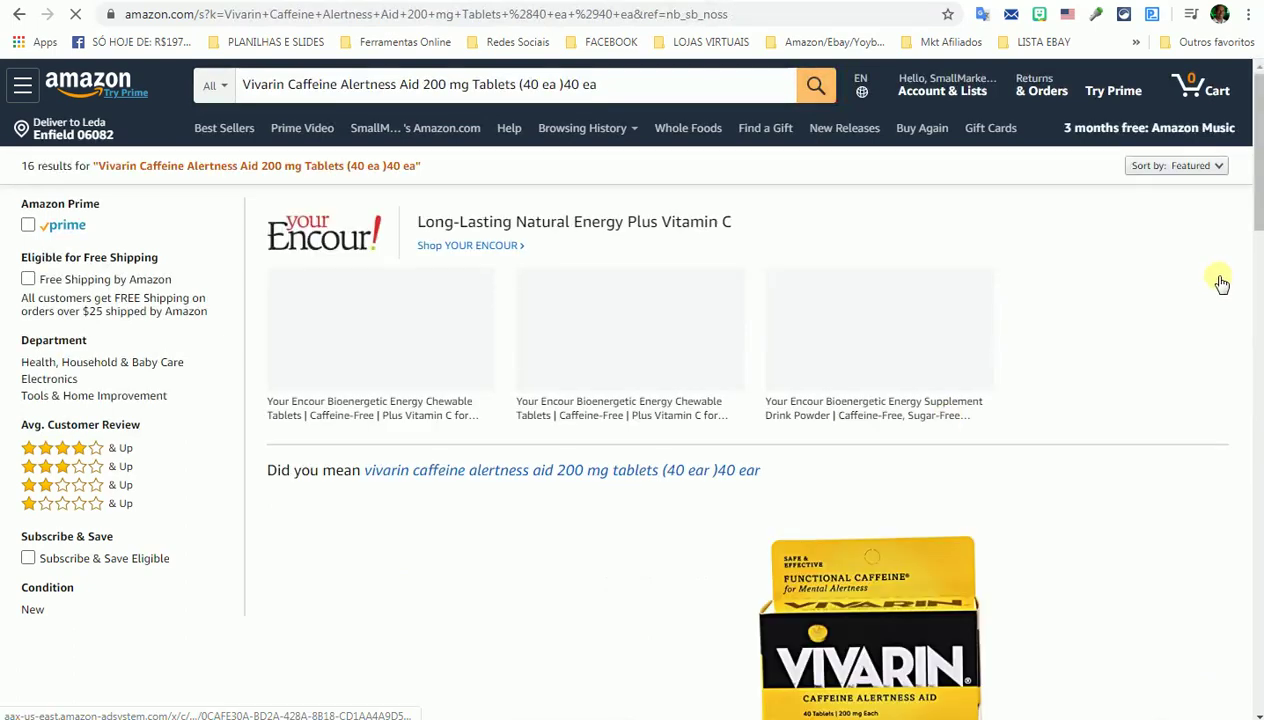
pyautogui.moveTo(1258, 110); pyautogui.dragTo(1258, 152)
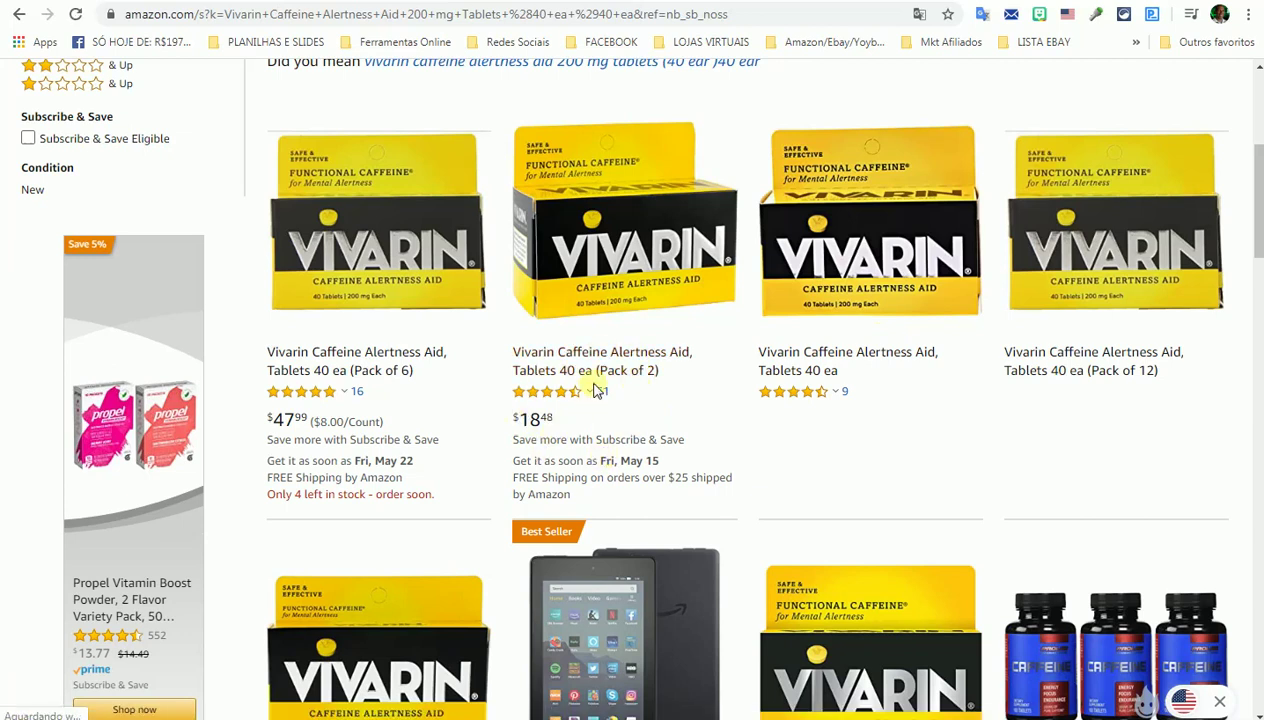
pyautogui.moveTo(590, 391)
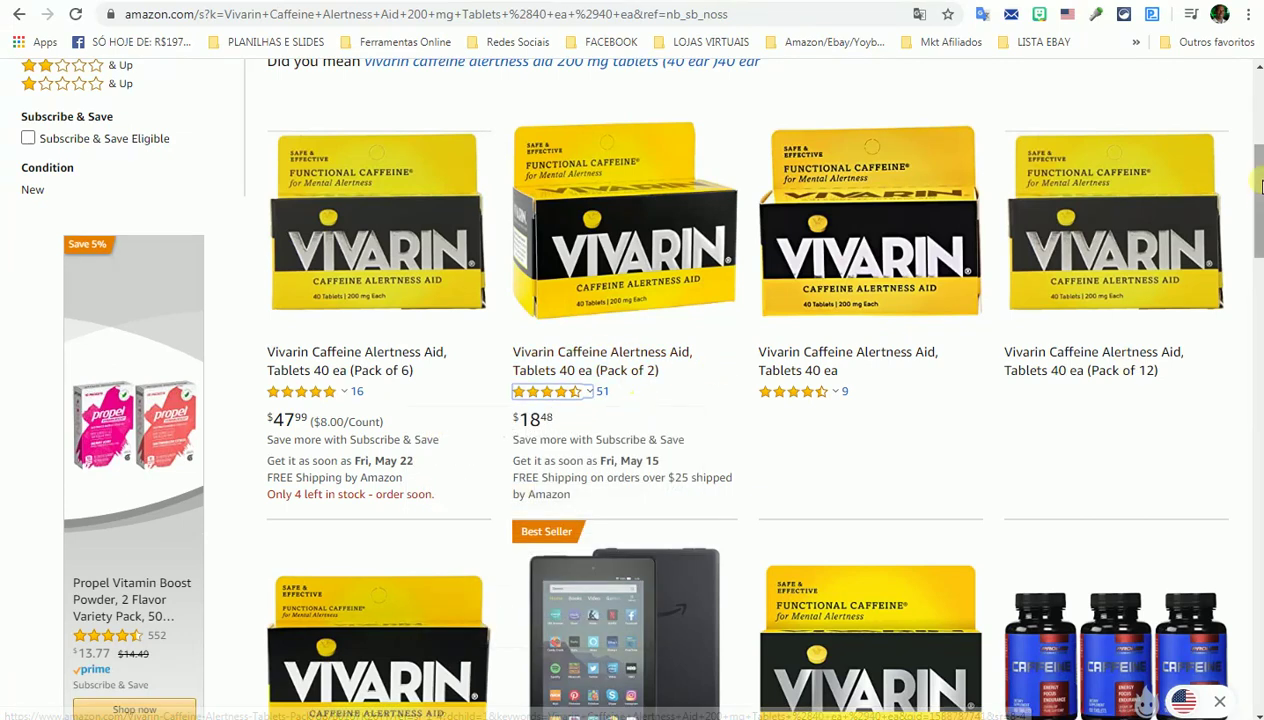
pyautogui.moveTo(1259, 192); pyautogui.dragTo(1259, 256)
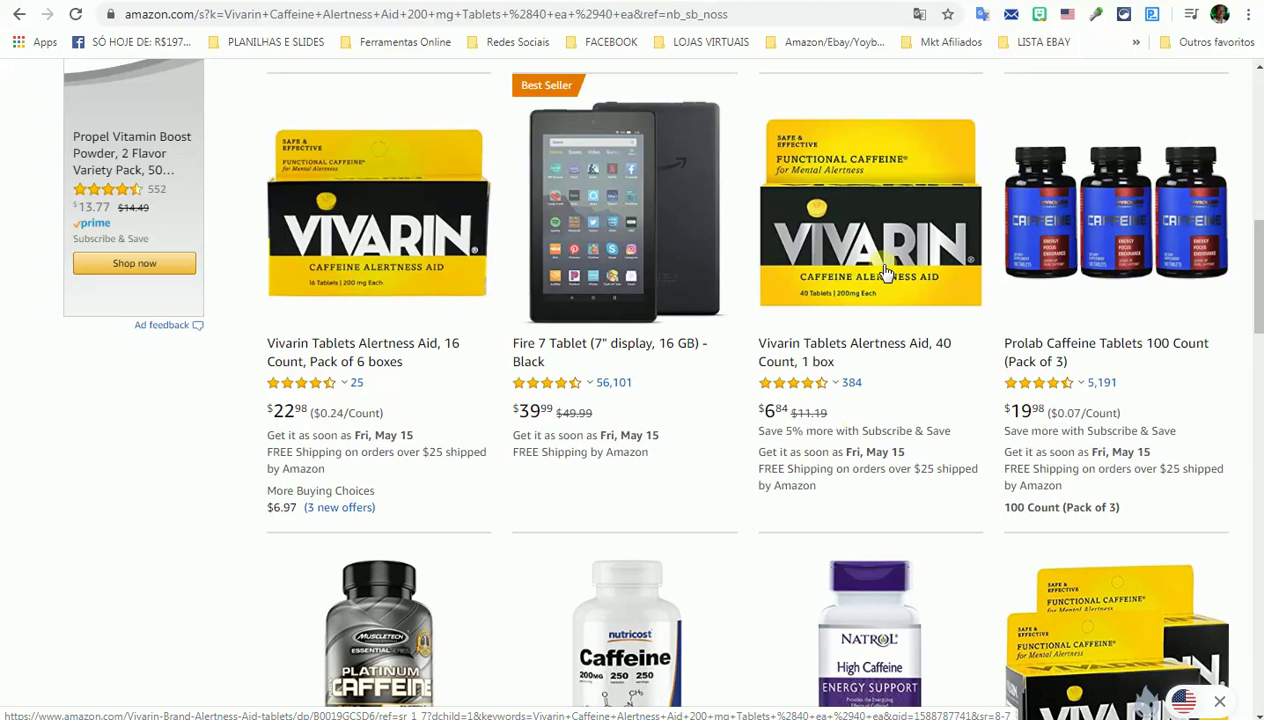
# - Open the CheckAFlip website and set the item condition for the search to New
pyautogui.click(932, 44)
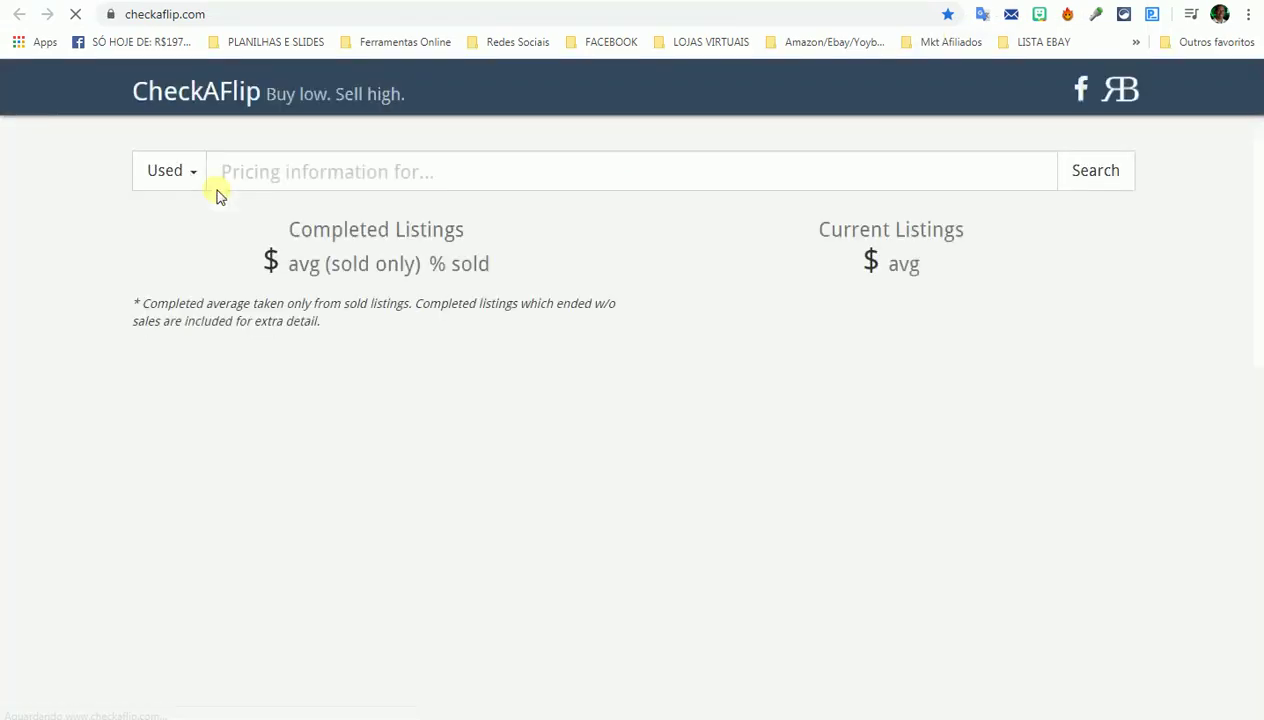
pyautogui.click(327, 186)
pyautogui.write('Allen Edmonds Park Avenue')
pyautogui.press('Return')
pyautogui.click(163, 173)
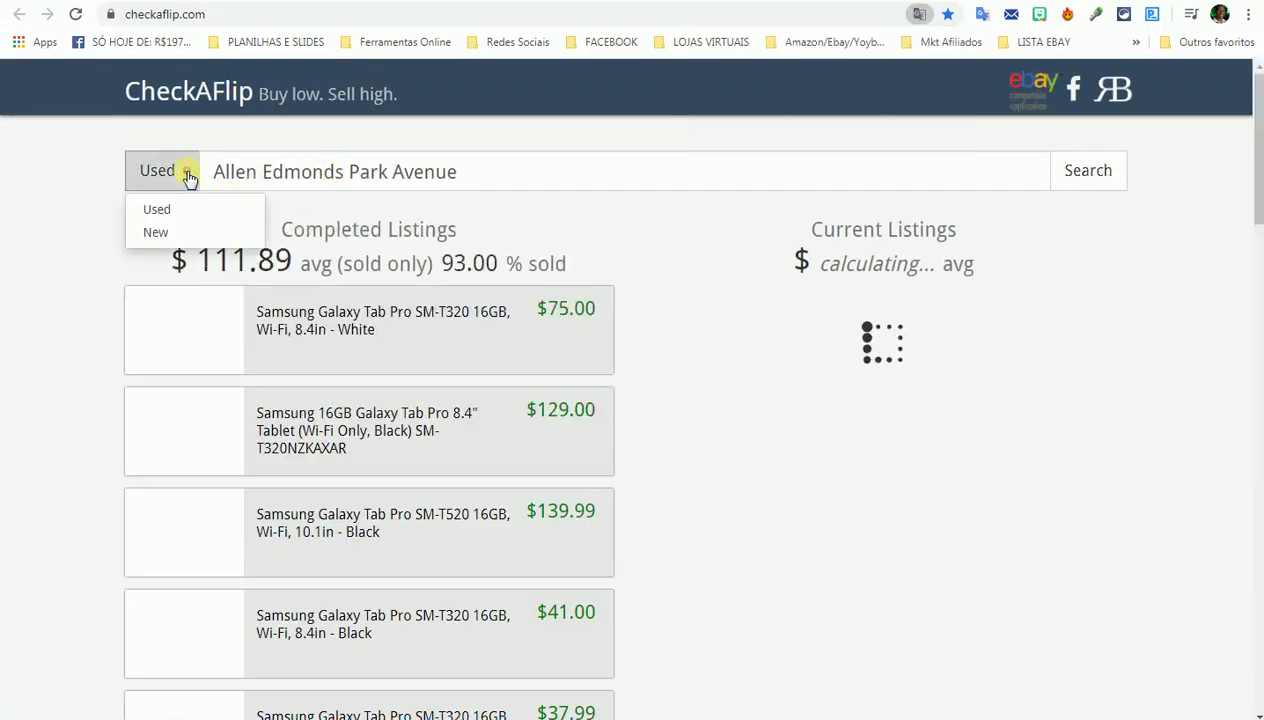
pyautogui.click(168, 212)
pyautogui.click(180, 172)
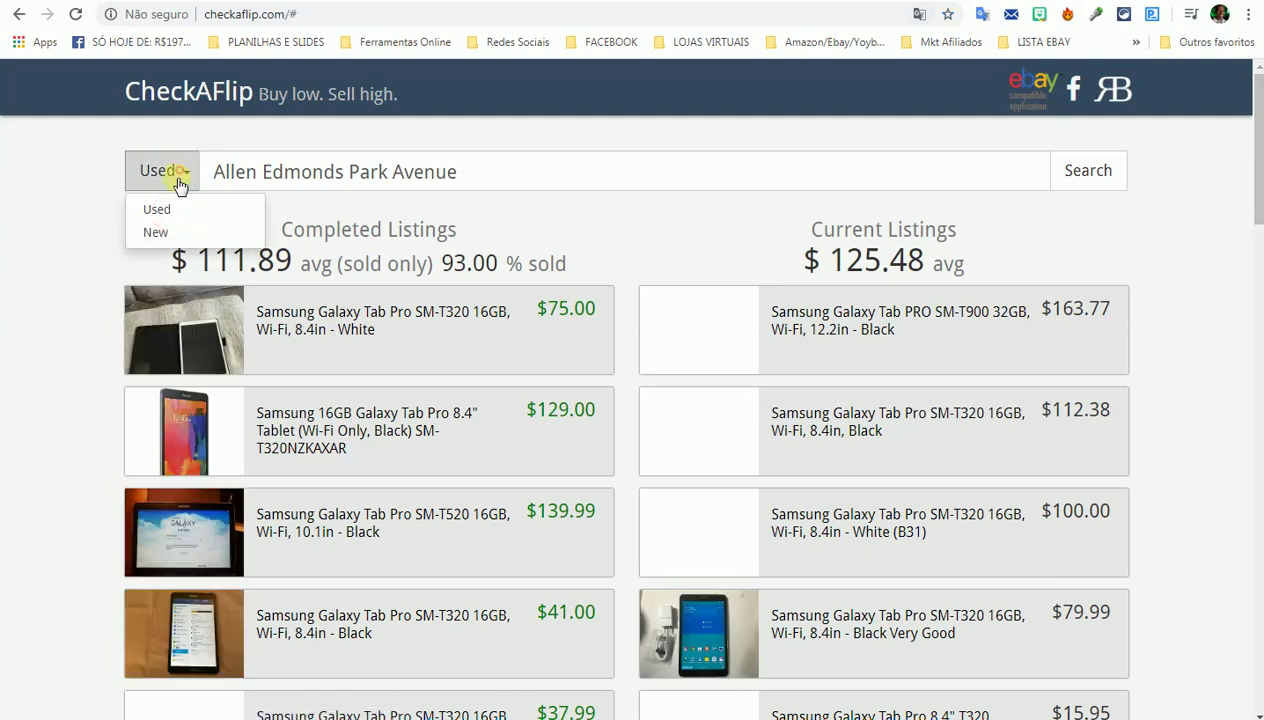
pyautogui.click(157, 227)
# - Search CheckAFlip for "Vivarin Caffeine Alertness Aid 200 mg Tablets (40 ea )40 ea", leaving out the word "Shop"
pyautogui.moveTo(472, 170); pyautogui.dragTo(85, 183)
pyautogui.write('Shop Vivarin Caffeine Alertness Aid 200 mg Tablets  (40 ea )40 ea')
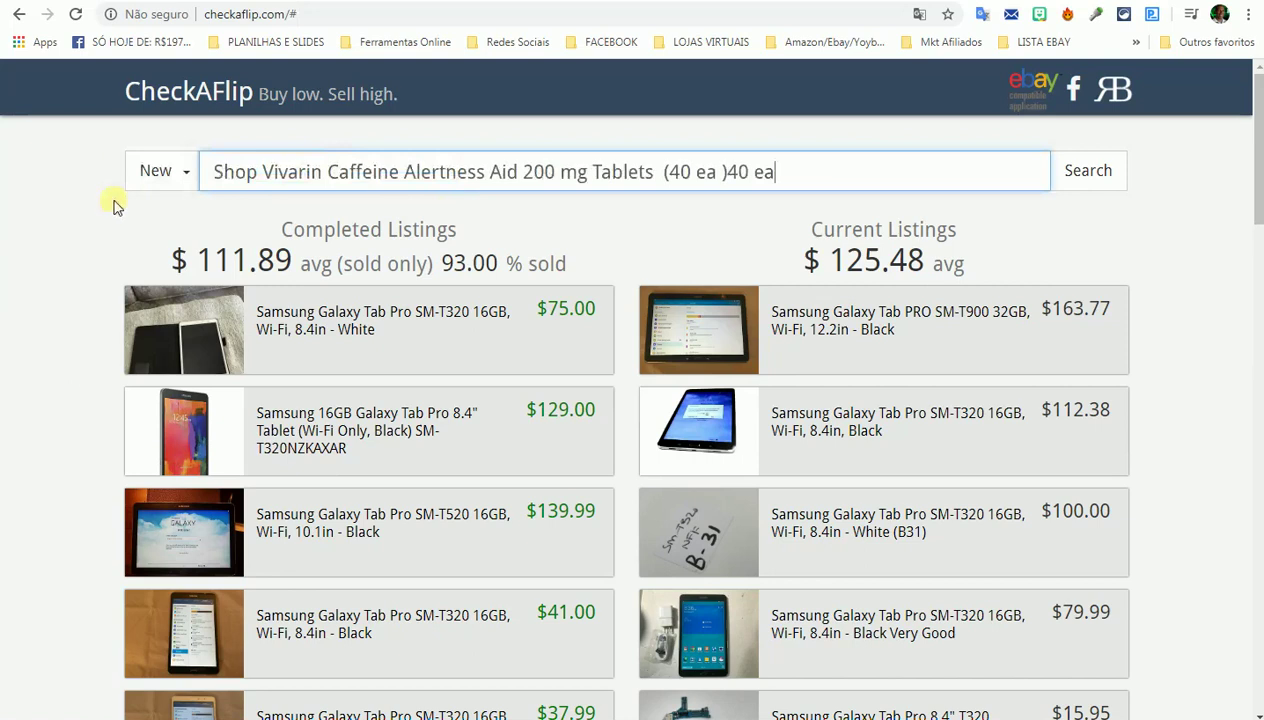
pyautogui.moveTo(268, 171); pyautogui.dragTo(139, 179)
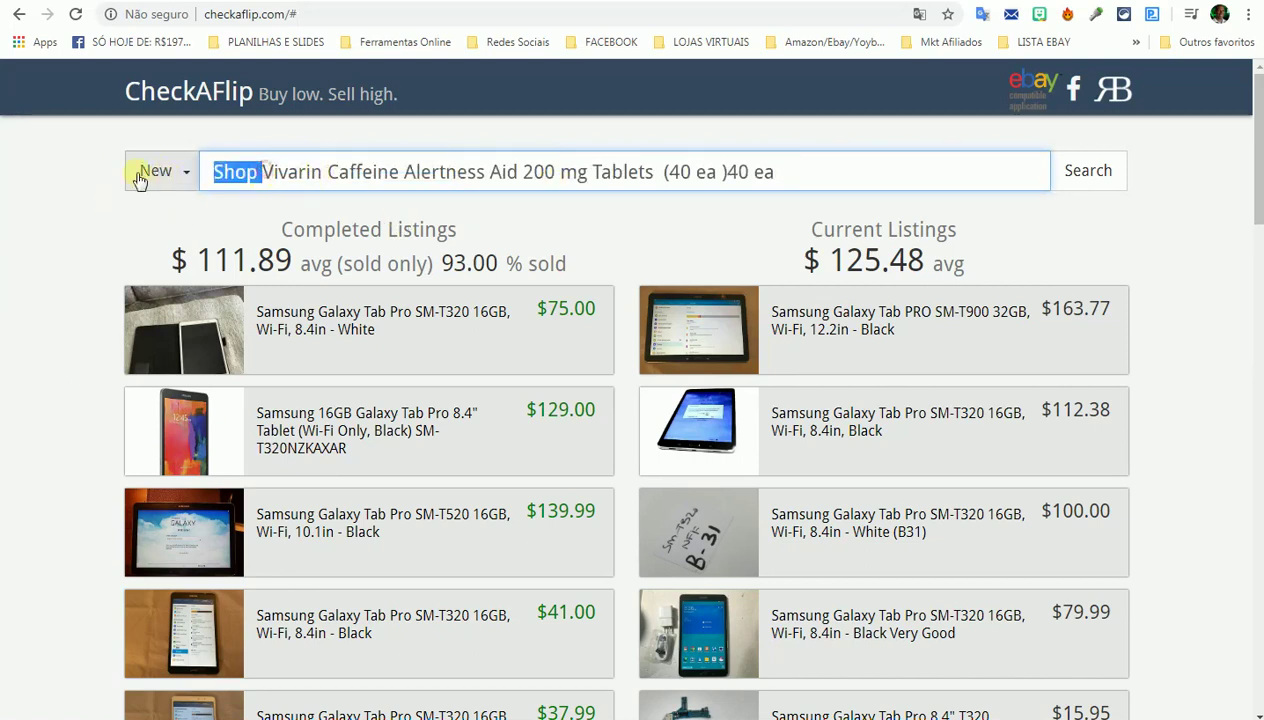
pyautogui.press('BackSpace')
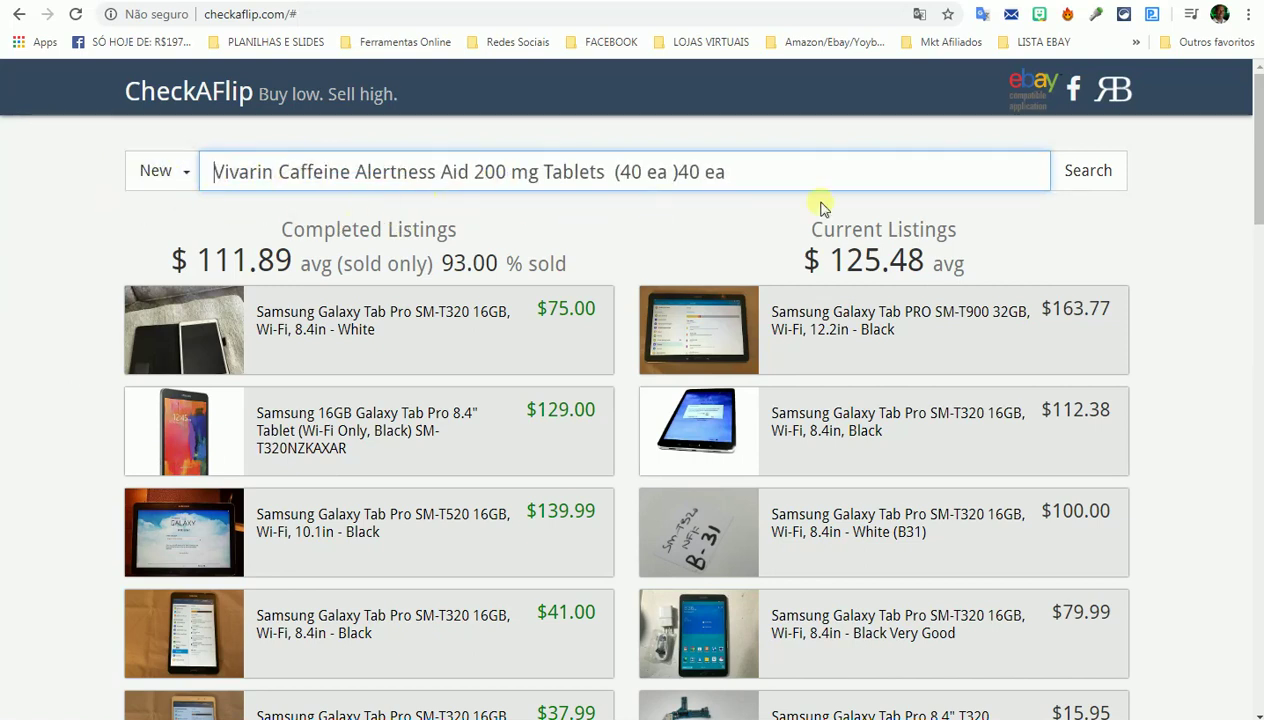
pyautogui.click(1085, 182)
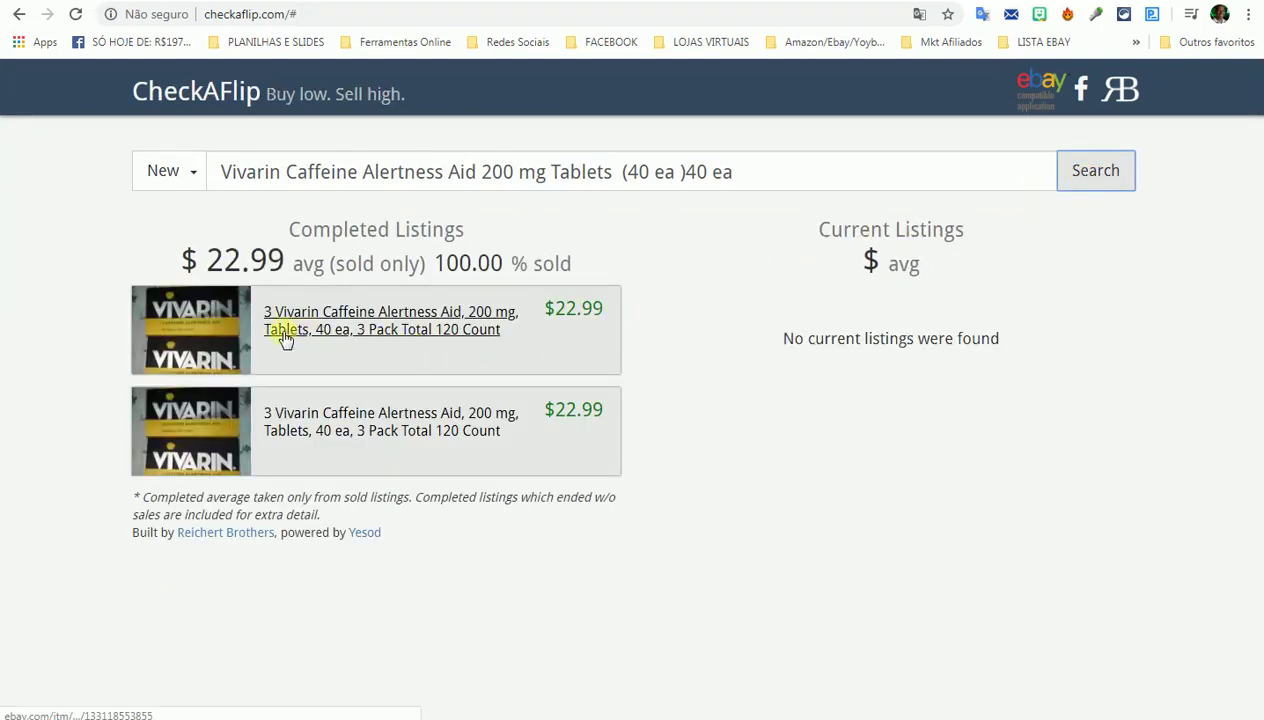
# - Open the completed Vivarin 3-pack listing on eBay, and from it the related single-box 40-count Vivarin listing
pyautogui.click(362, 346)
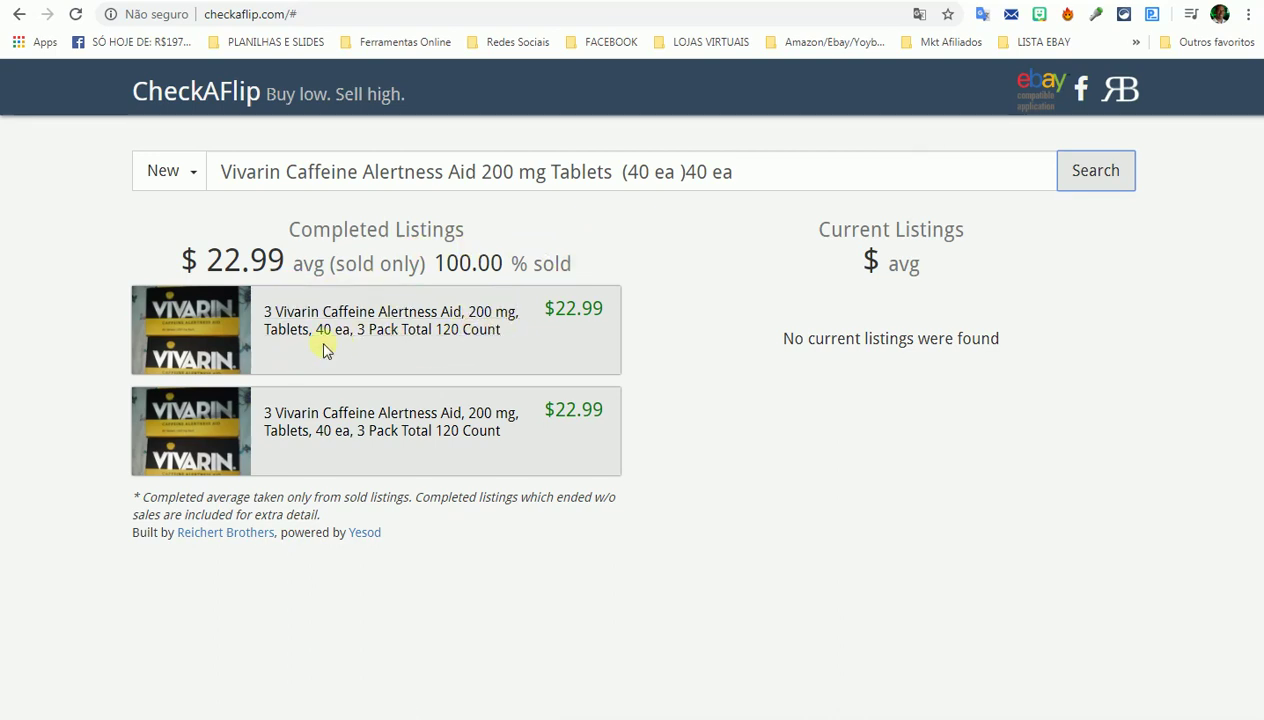
pyautogui.click(444, 318)
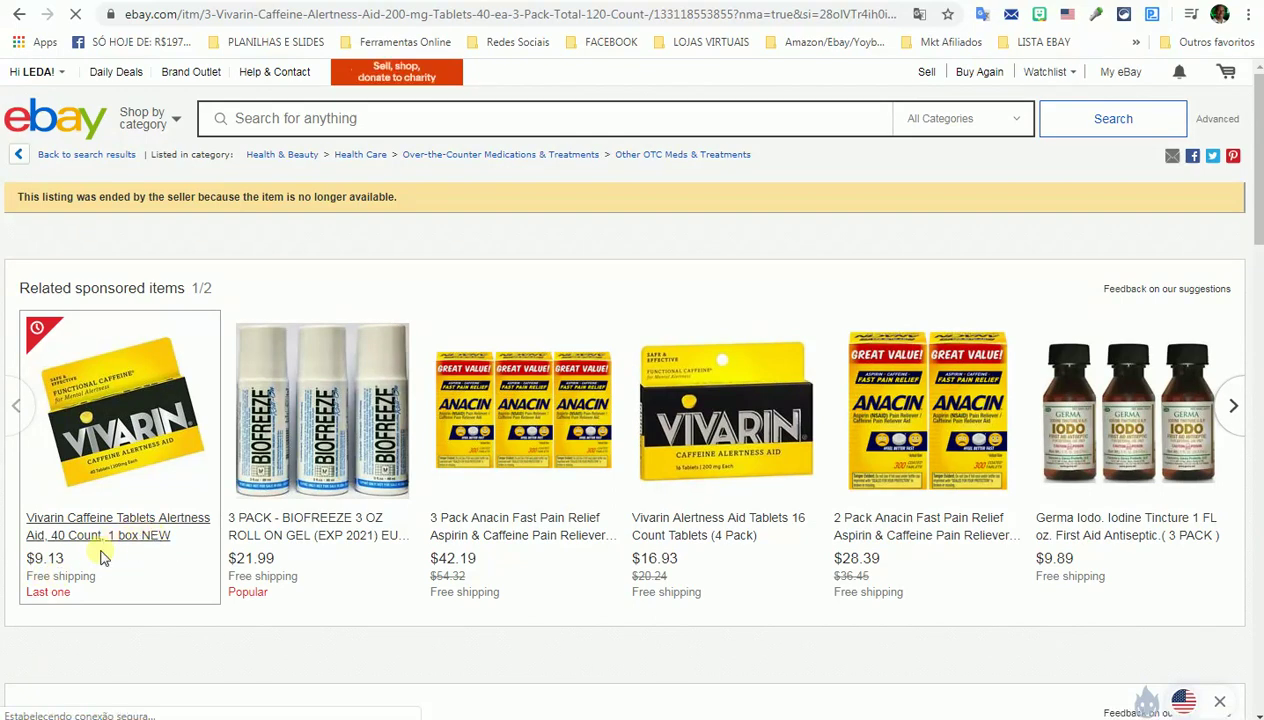
pyautogui.click(130, 440)
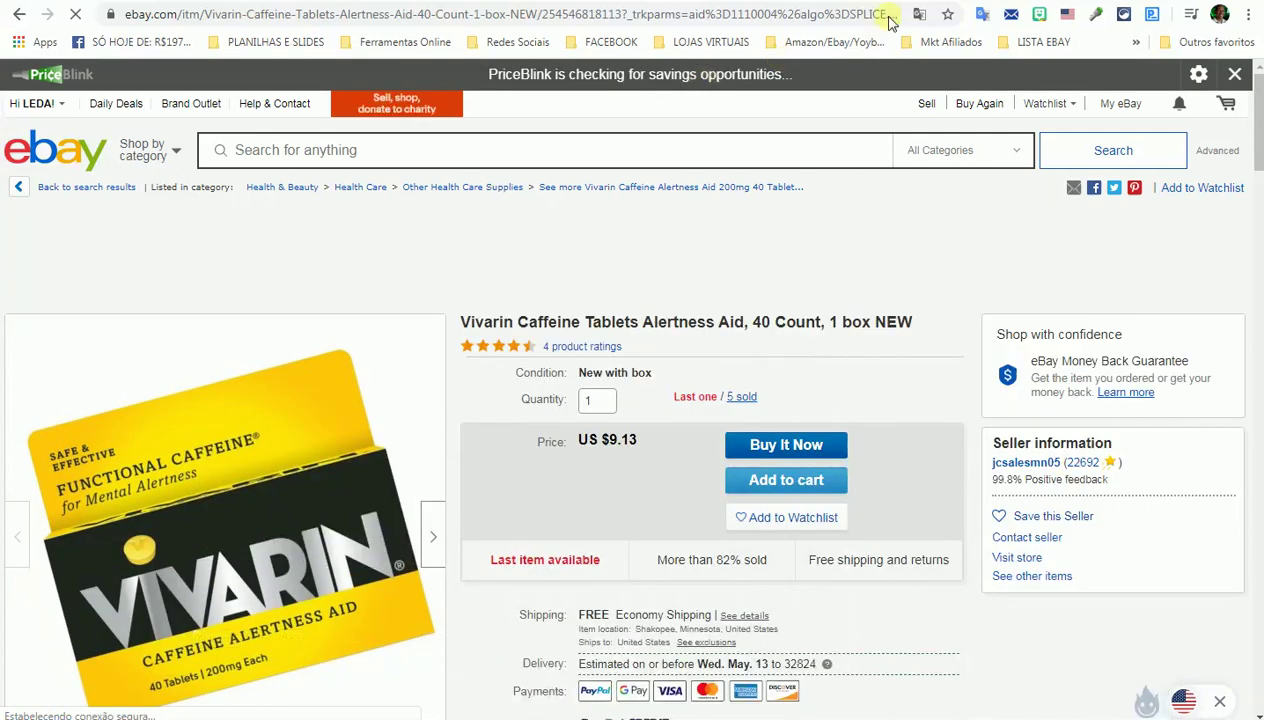
# - Compare the Walgreens price of the Vivarin 40 ea tablets with the price of the single-box eBay listing
pyautogui.click(889, 18)
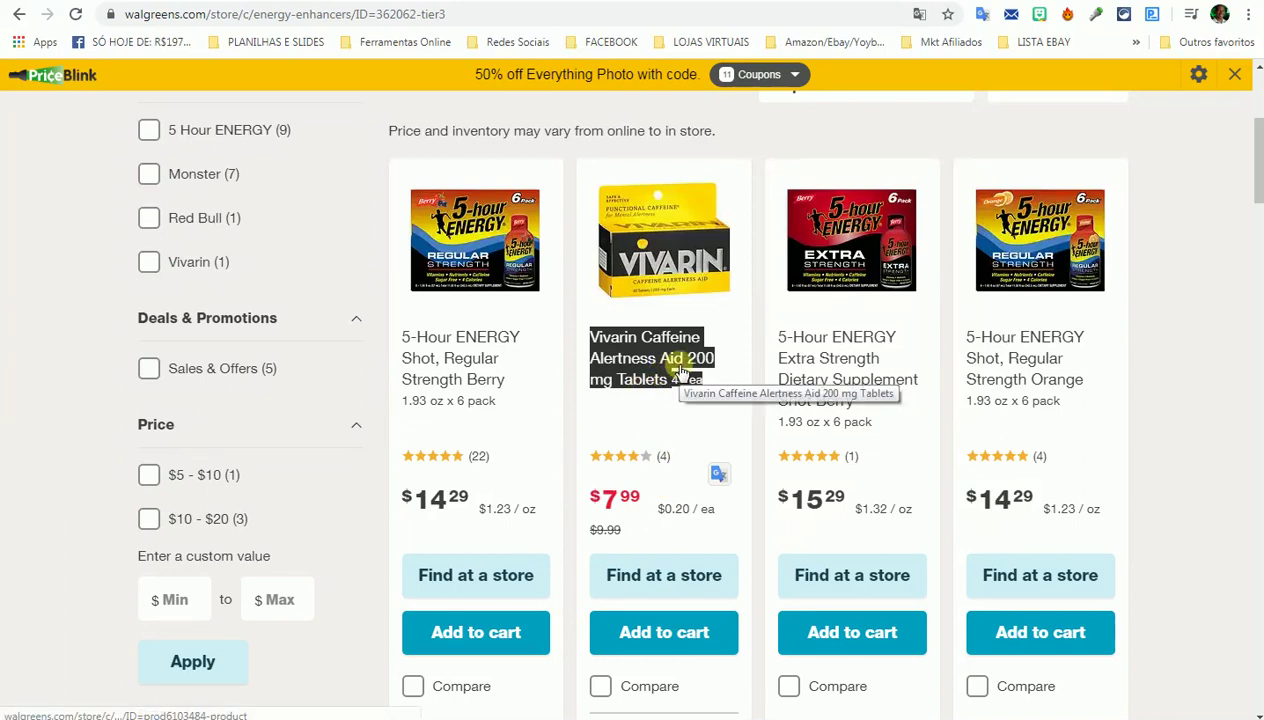
pyautogui.click(979, 10)
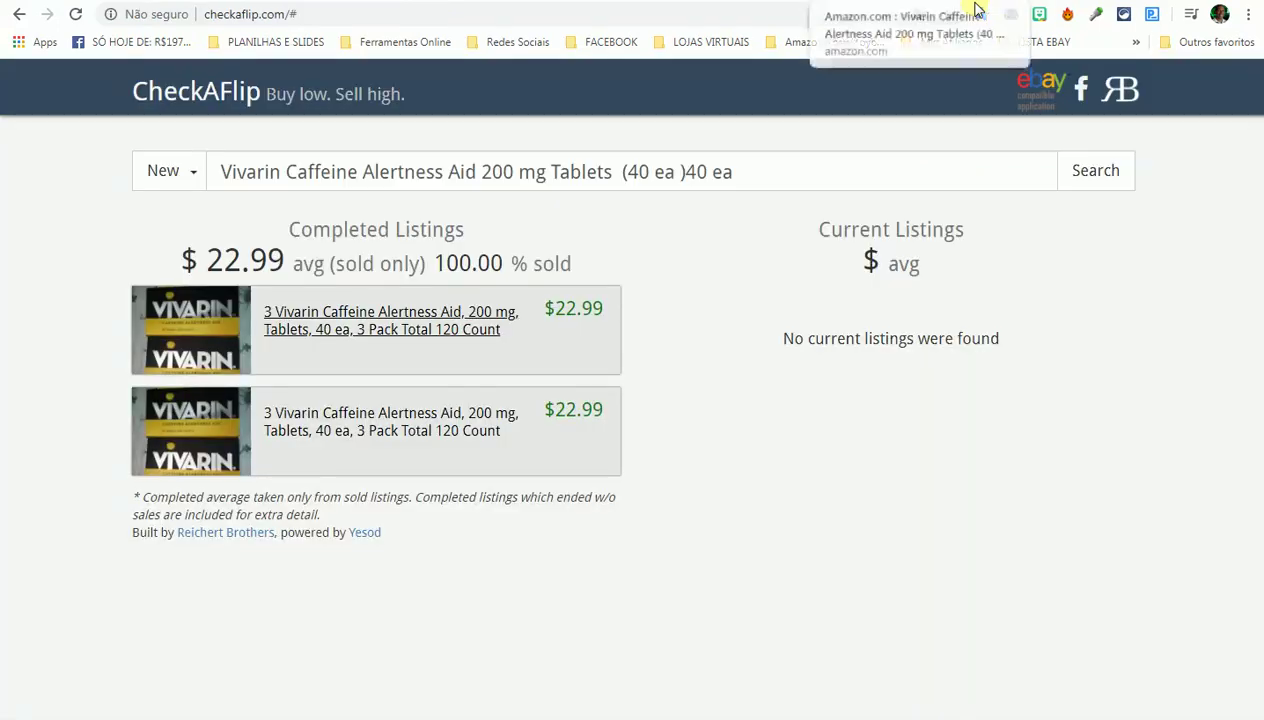
pyautogui.click(917, 8)
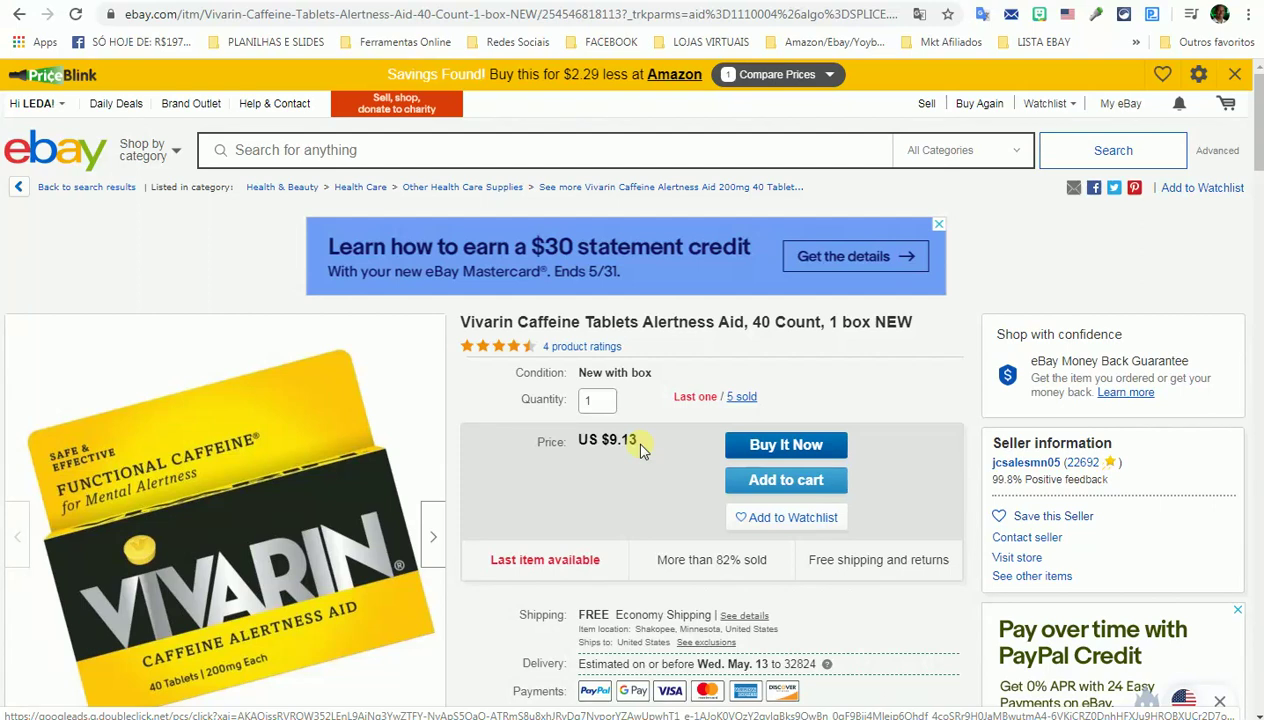
# - In the Calculadora Realista Ebay spreadsheet, set PREÇO DE VENDA to 9.13 and PREÇO NO FORNECEDOR to the Walgreens price of 7.99
pyautogui.click(833, 6)
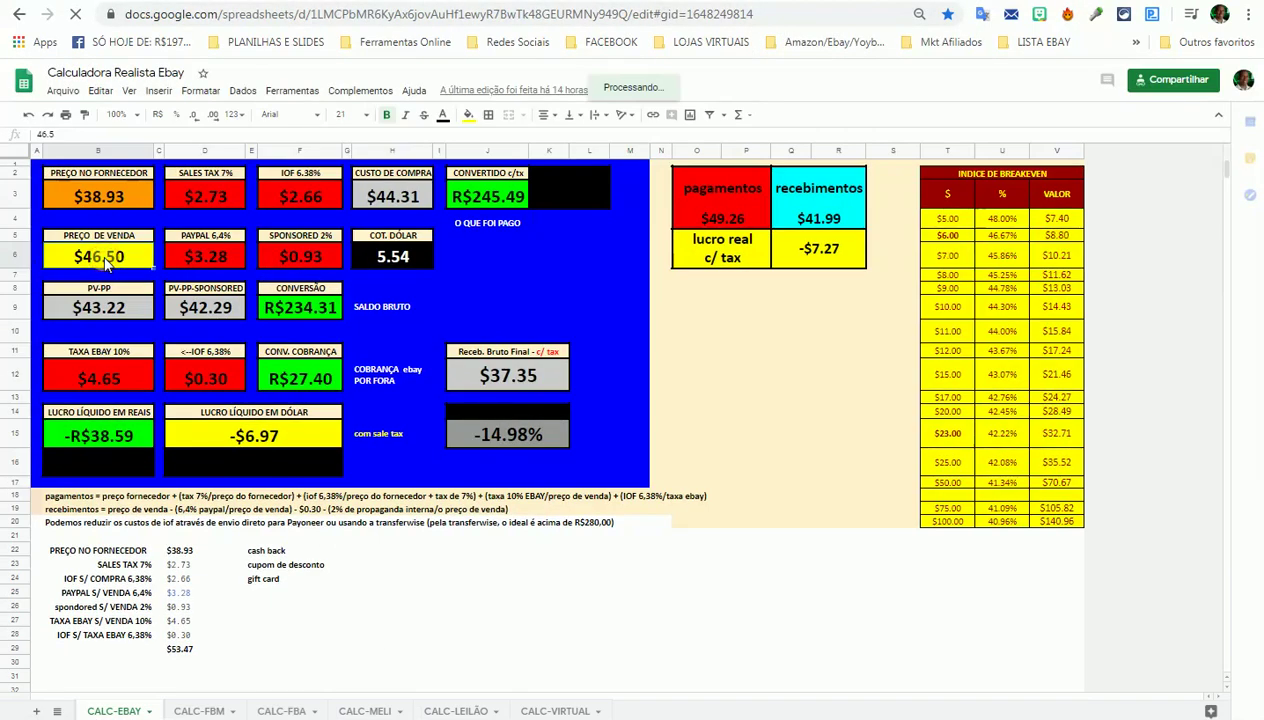
pyautogui.write('9.13')
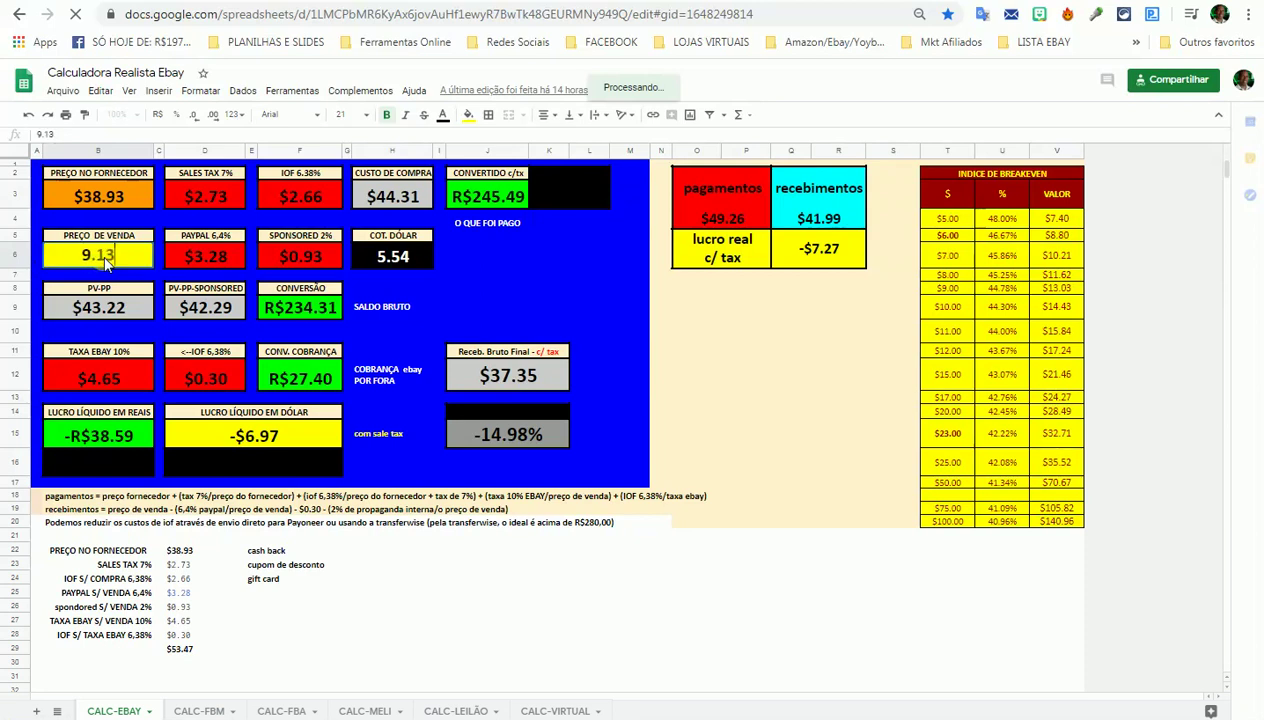
pyautogui.click(1064, 6)
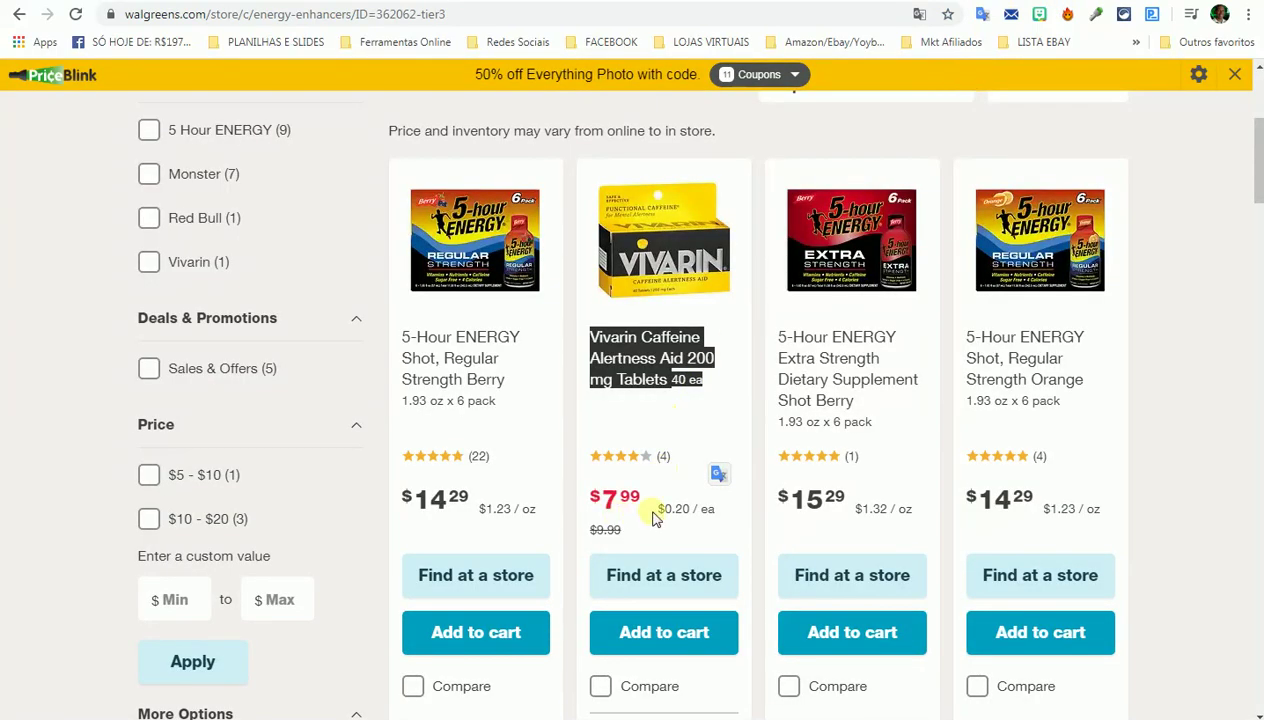
pyautogui.click(940, 8)
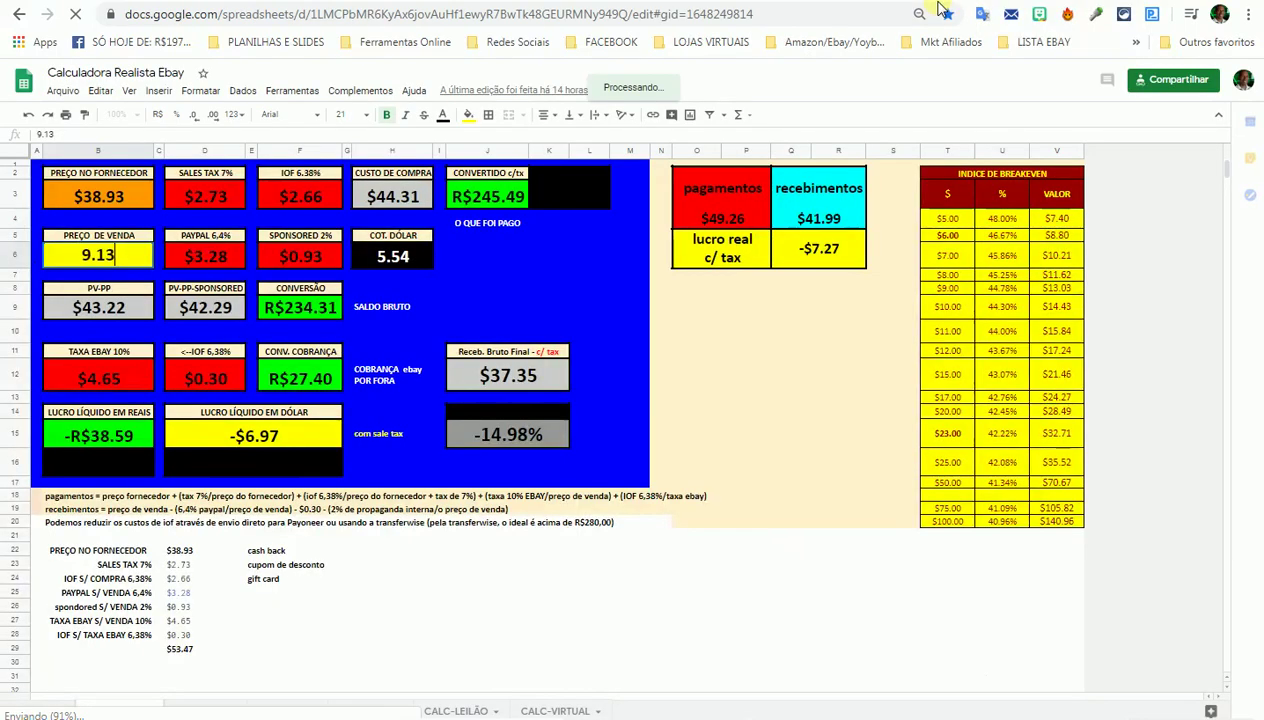
pyautogui.click(110, 197)
pyautogui.write('7')
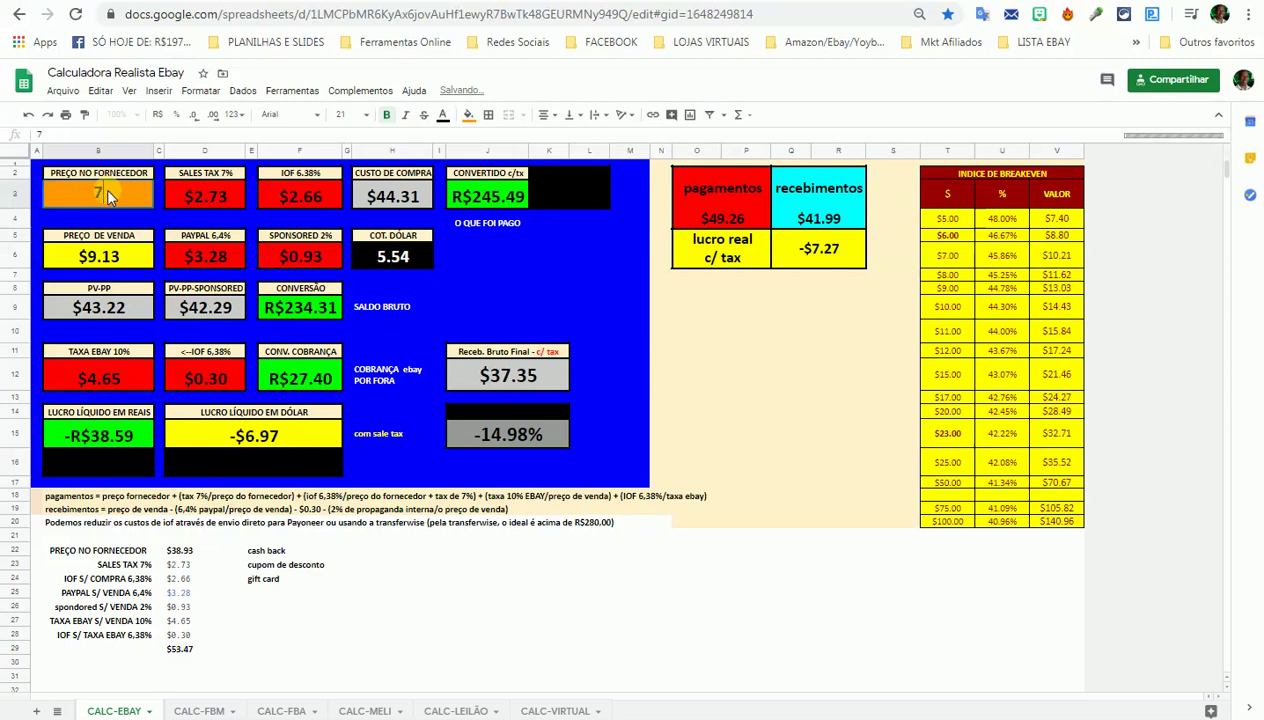
pyautogui.write('.99')
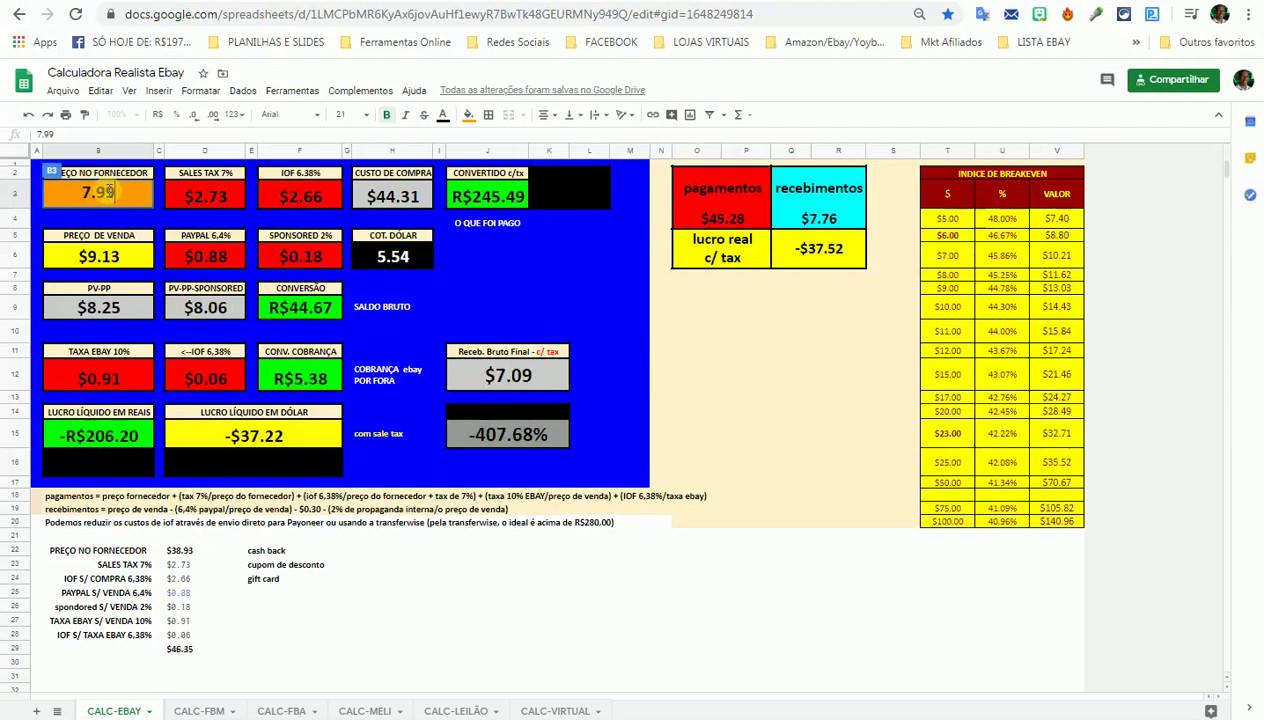
pyautogui.click(524, 274)
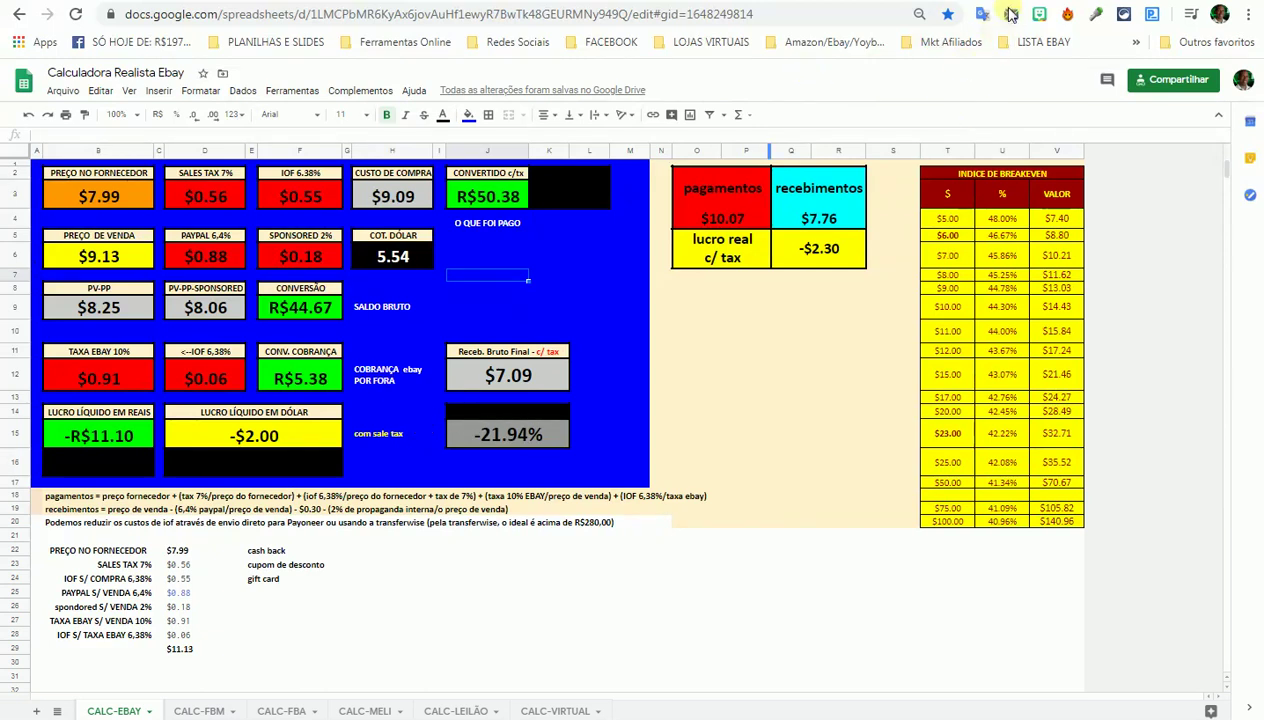
# - Return to the ended eBay listing, copy "Vivarin Caffeine Tablets" from the single-box item's title, and search eBay for it
pyautogui.hotkey('ctrl', 'Tab')
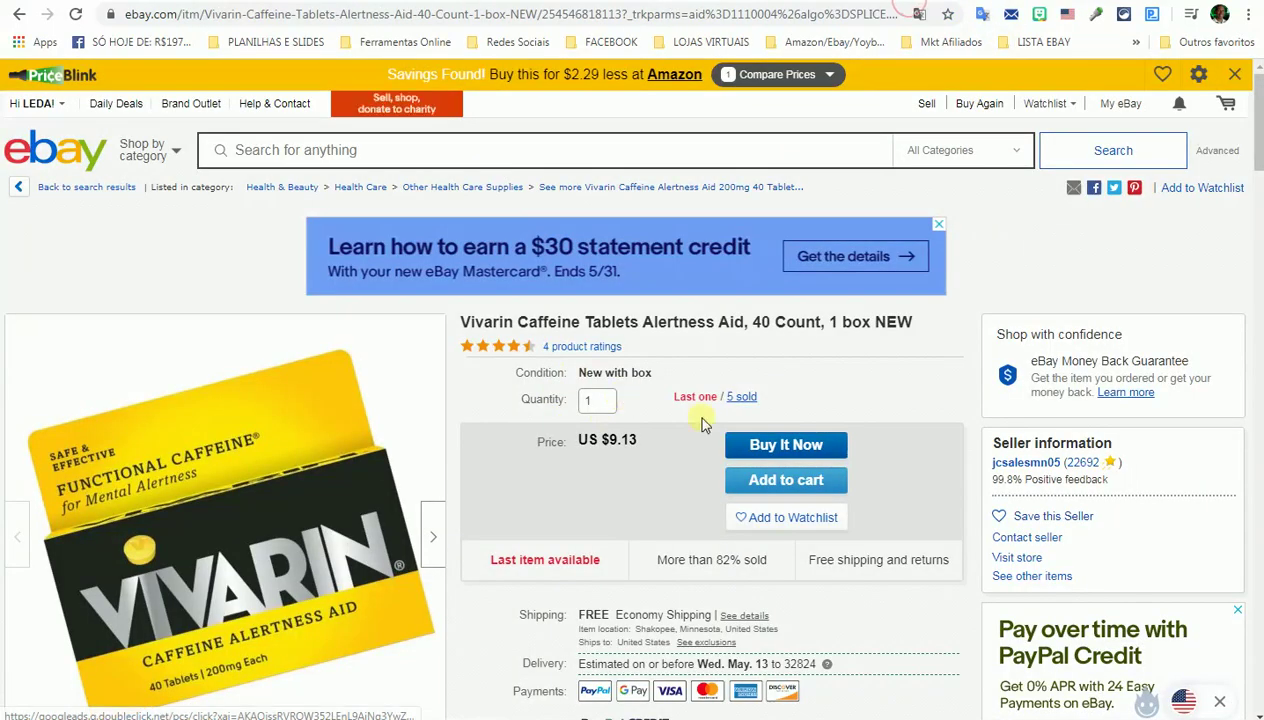
pyautogui.click(19, 14)
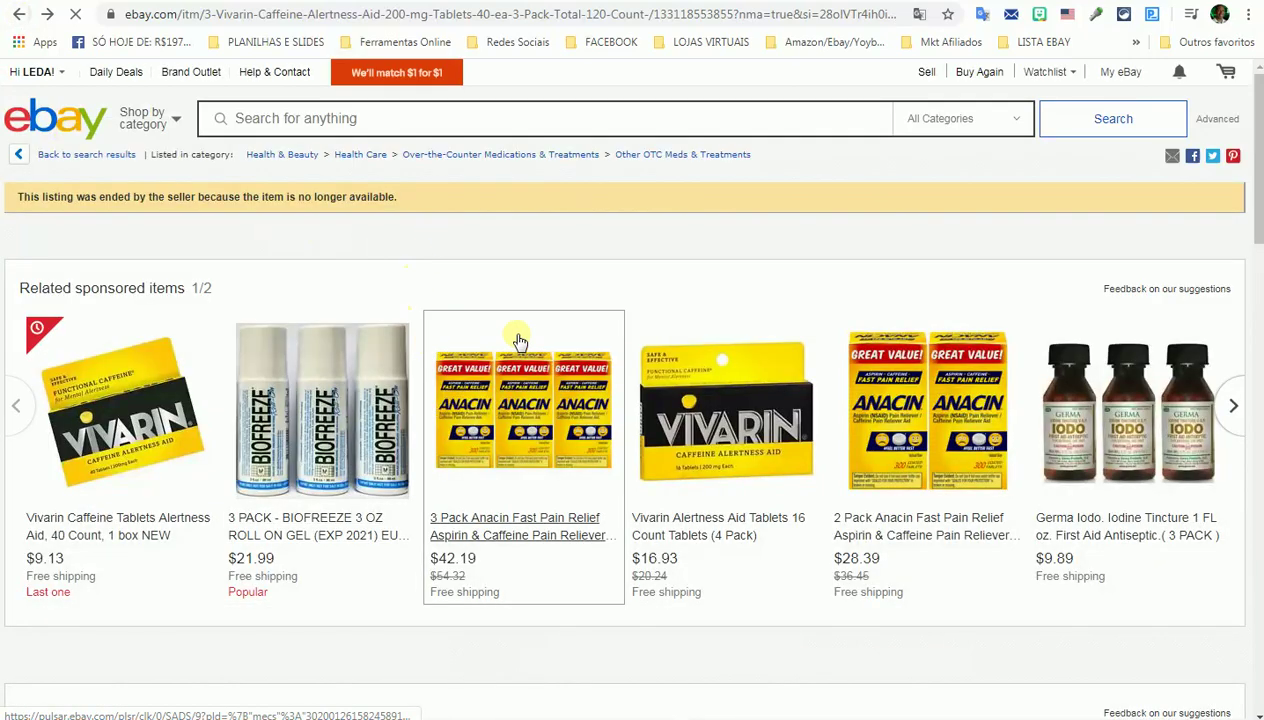
pyautogui.click(22, 522)
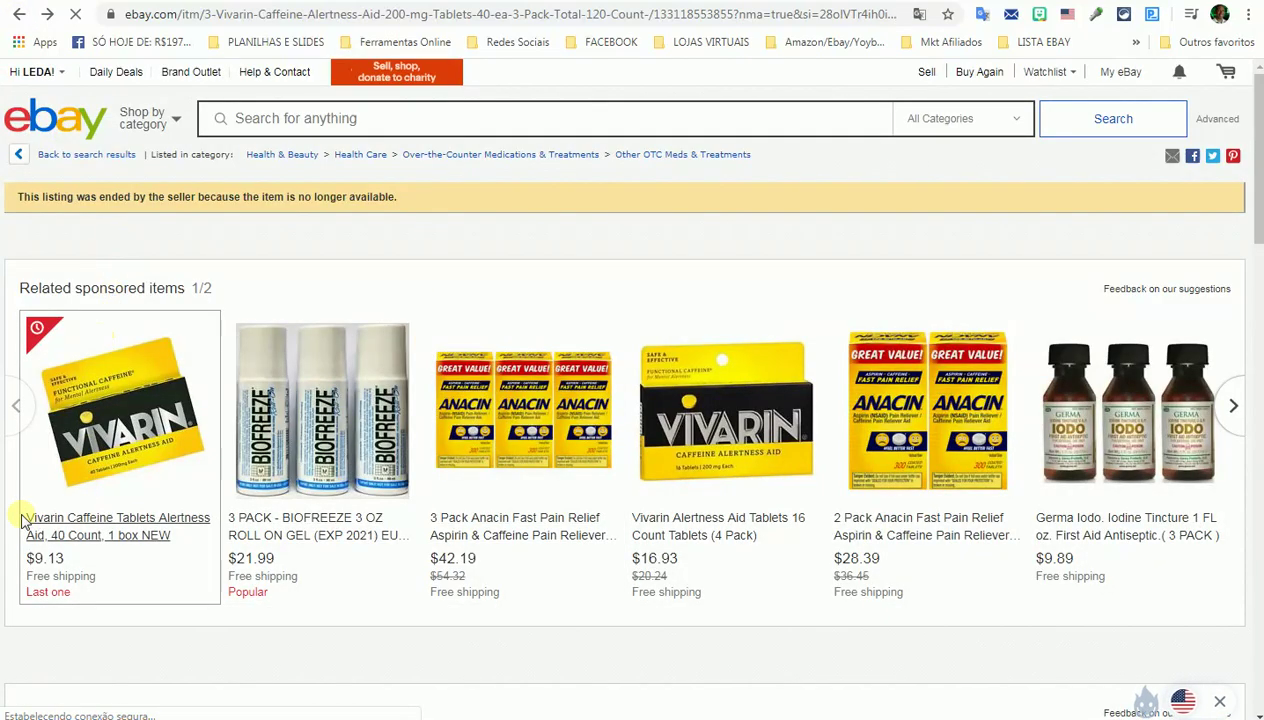
pyautogui.moveTo(22, 522); pyautogui.dragTo(160, 527)
pyautogui.hotkey('ctrl', 'c')
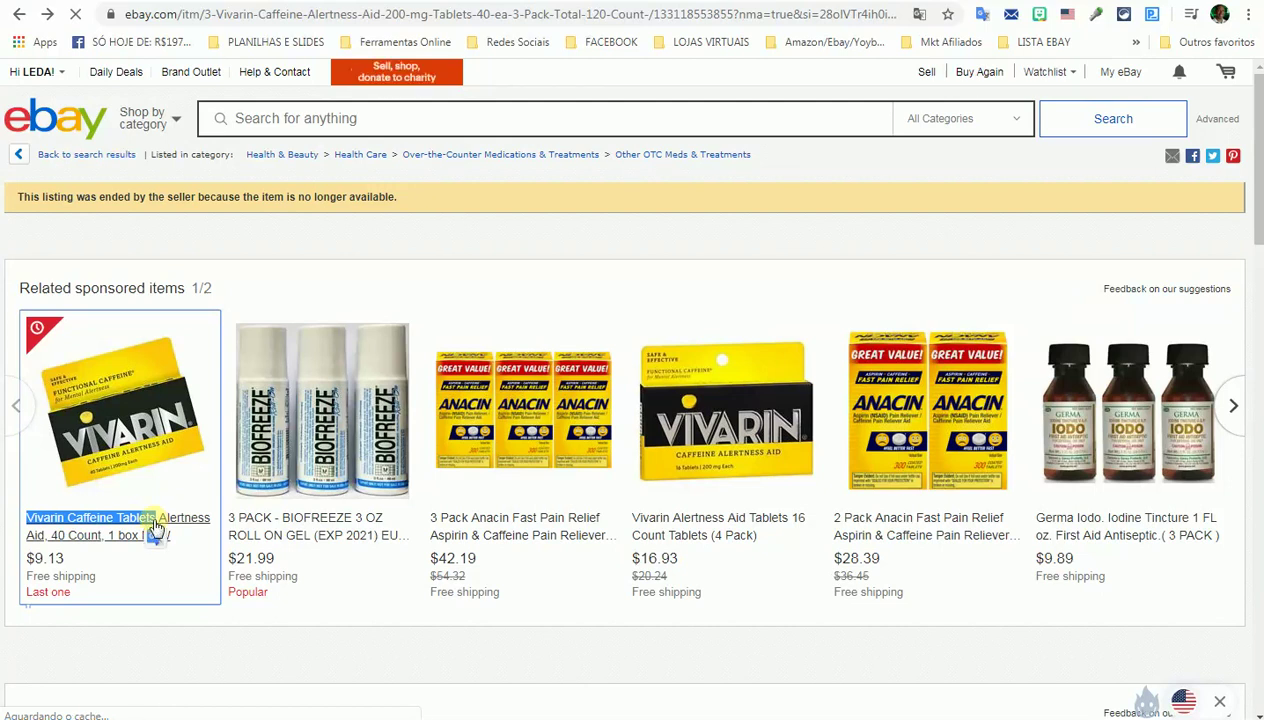
pyautogui.click(367, 116)
pyautogui.hotkey('ctrl', 'v')
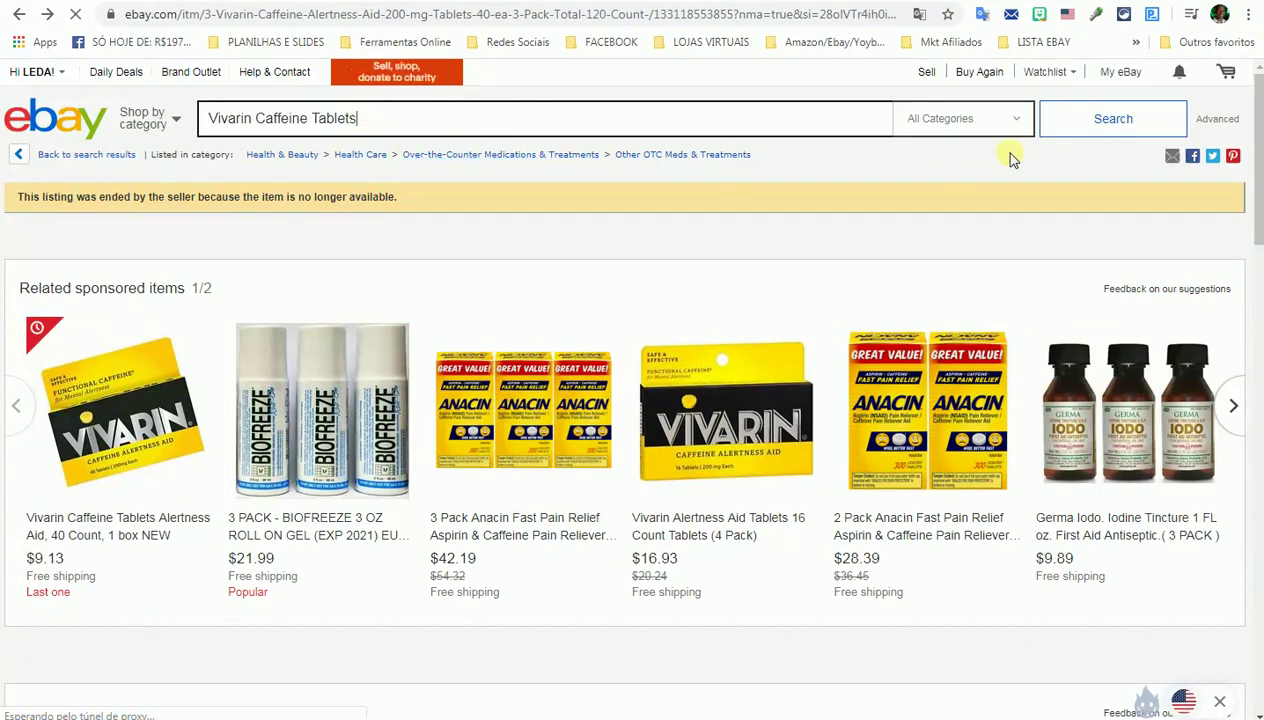
pyautogui.click(1113, 122)
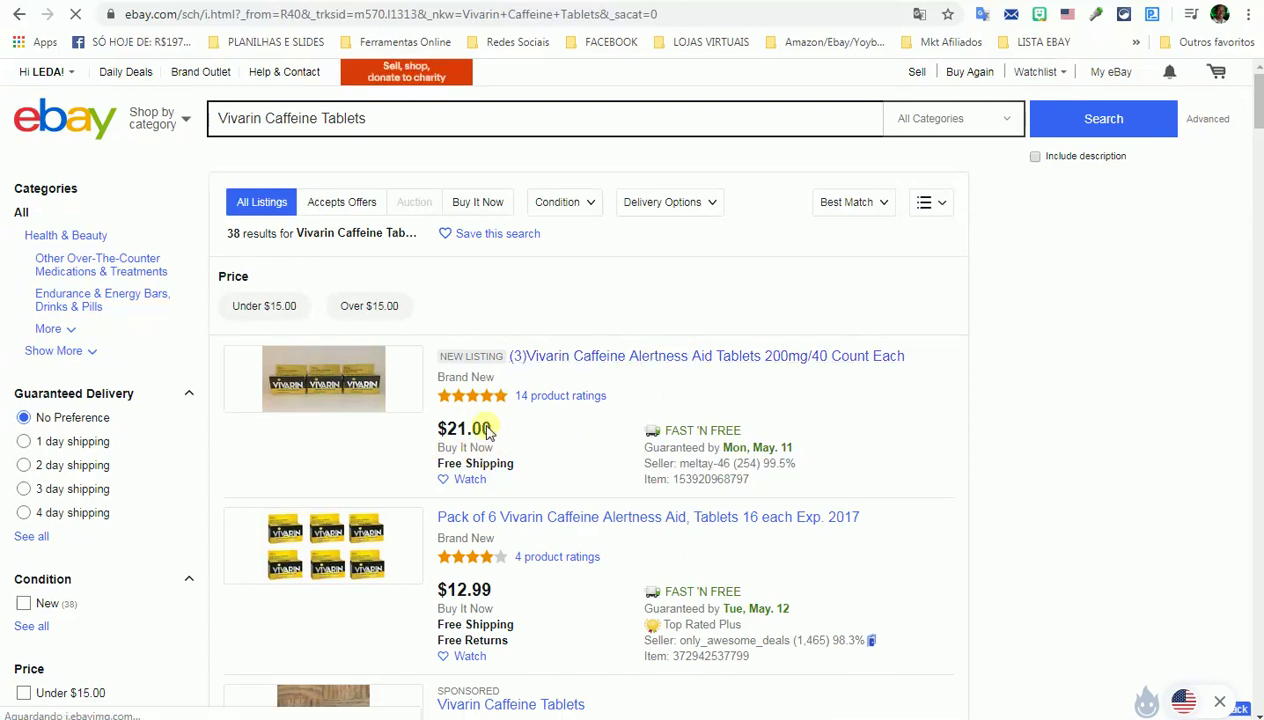
# - Return to the Walgreens energy enhancers listing and open the product page for Vivarin Caffeine Alertness Aid 200 mg Tablets
pyautogui.click(1015, 2)
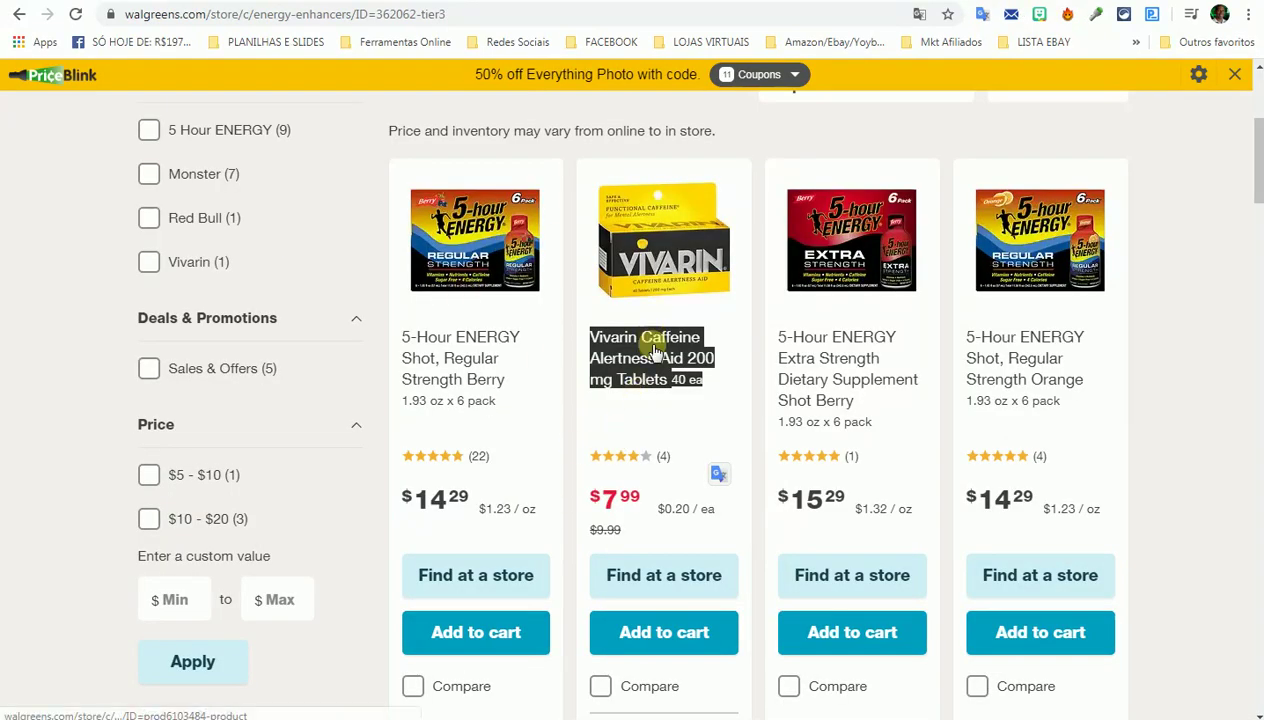
pyautogui.click(669, 265)
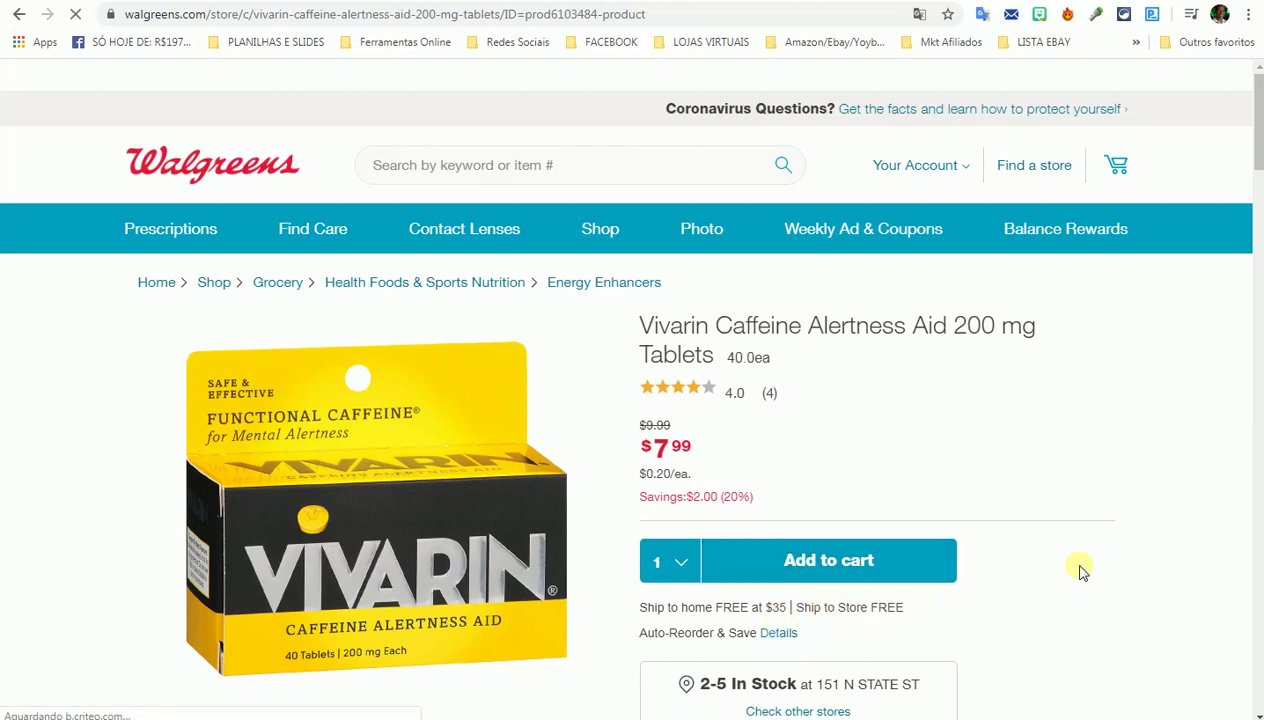
pyautogui.scroll(-3, 1259, 138)
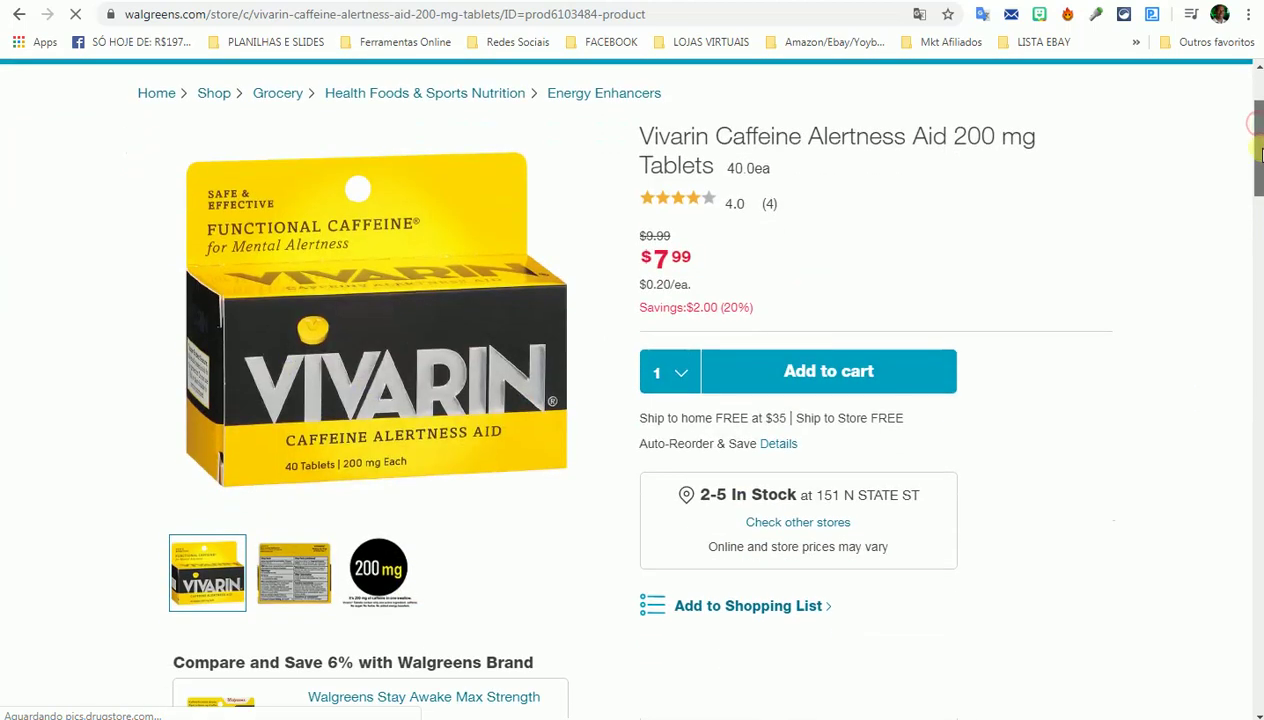
# - Translate the Vivarin product page from English to Portuguese with Google Translate, retrying the translation once
pyautogui.rightClick(1103, 400)
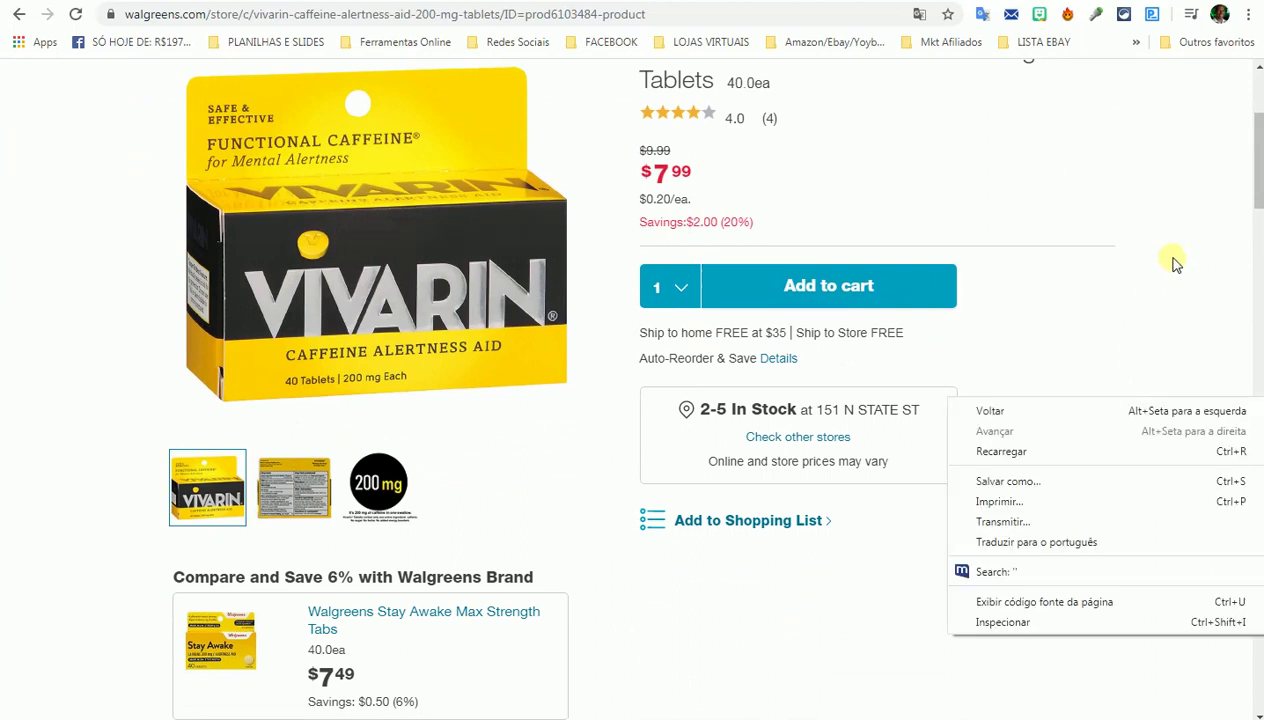
pyautogui.click(1097, 543)
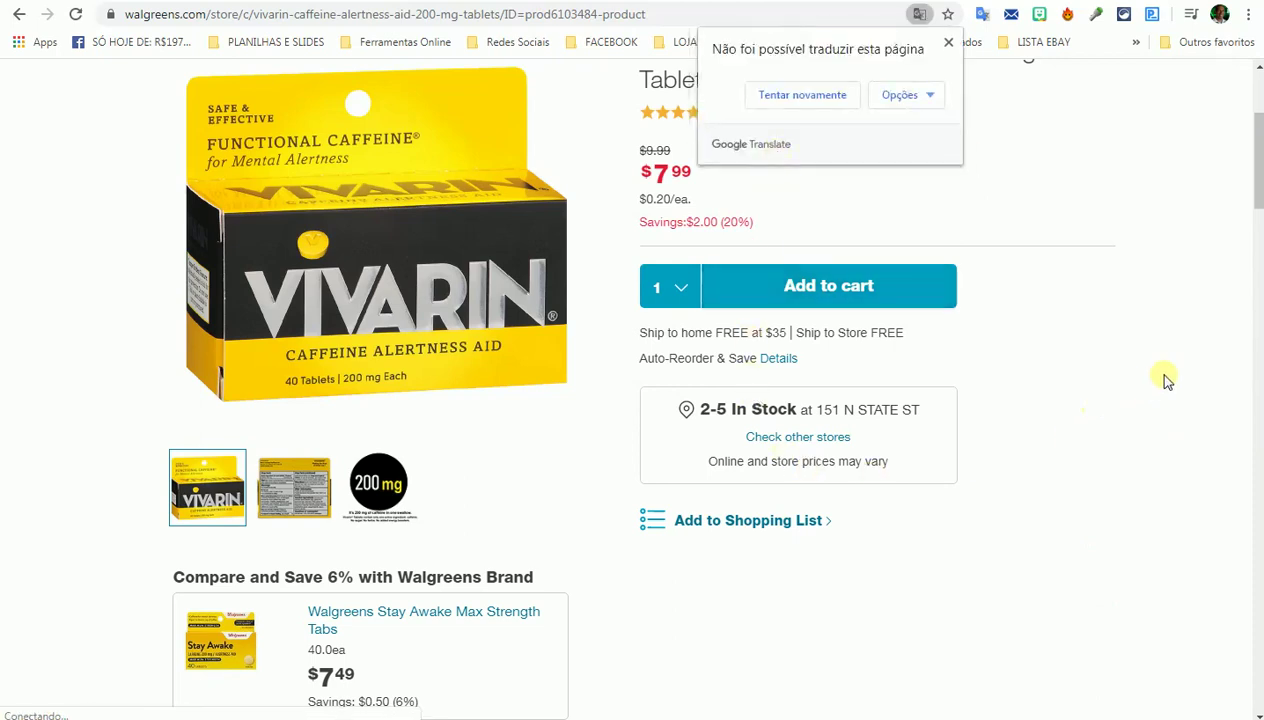
pyautogui.click(806, 94)
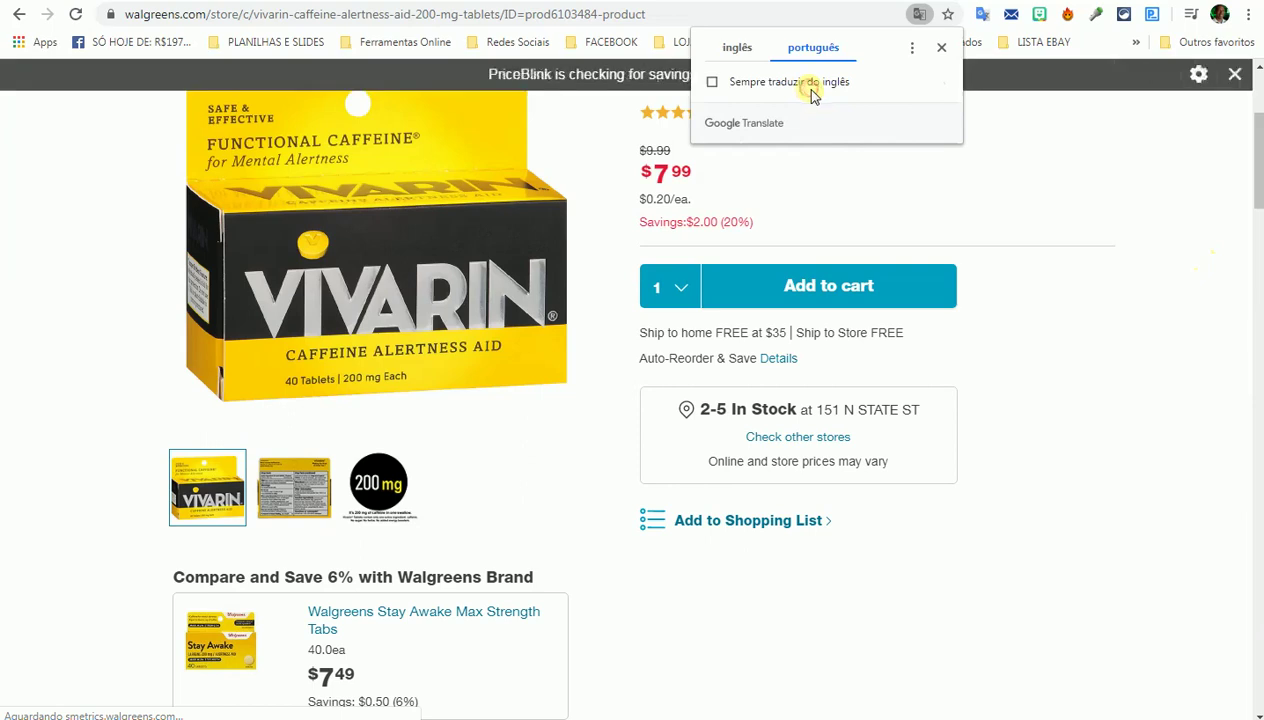